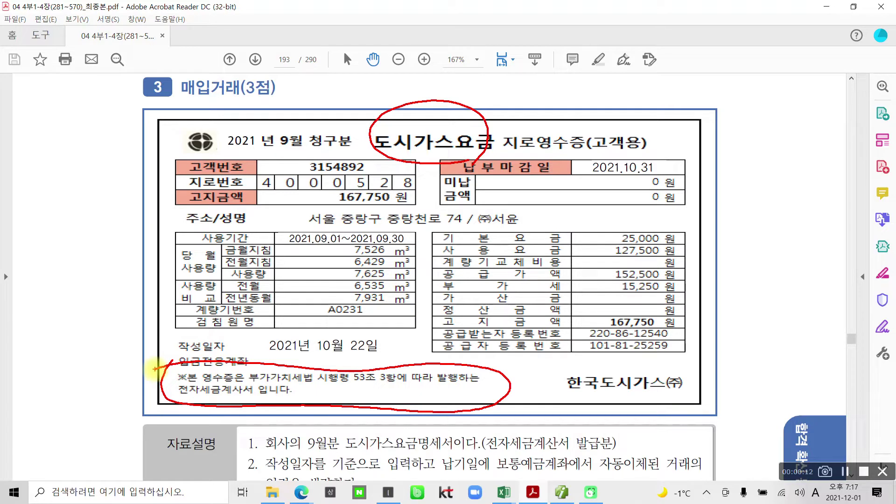
- Circle the VAT amount on the gas bill and handwrite 51 in the page margin as temporary annotations, and clear them
mouse_move(601, 286)
mouse_down()
mouse_move(651, 303)
mouse_move(658, 276)
mouse_move(601, 288)
mouse_up()
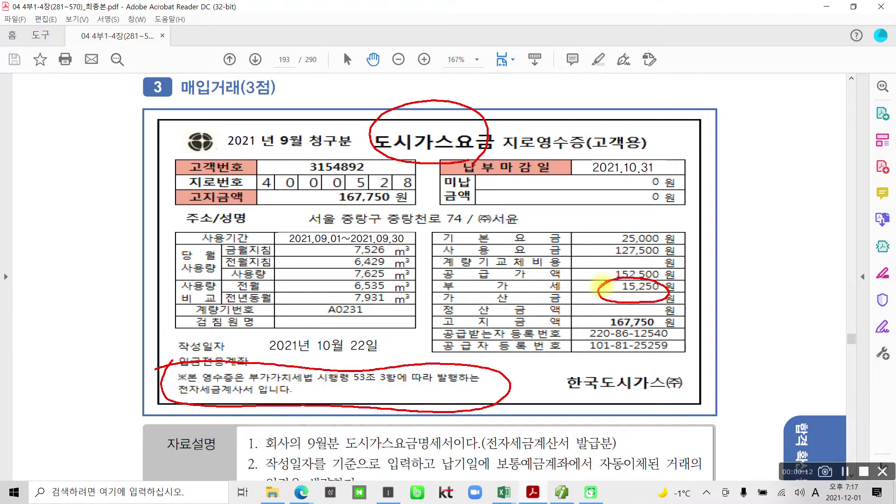
mouse_move(80, 134)
mouse_down()
mouse_move(91, 203)
mouse_move(64, 211)
mouse_up()
mouse_move(70, 171)
mouse_down()
mouse_move(97, 167)
mouse_move(111, 226)
mouse_up()
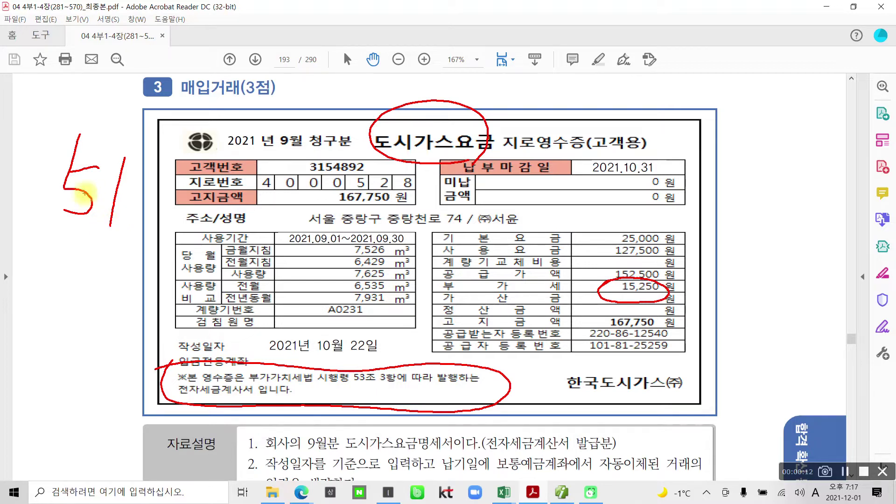
key(Escape)
- Highlight the text "전자세금계산서 발급분" in the first line of the bill's 자료설명 section
scroll(399, 463, down, 1)
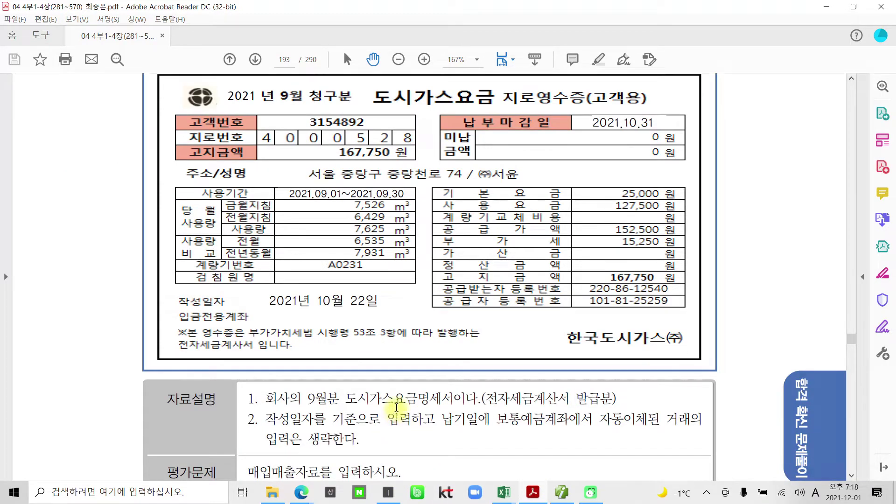
scroll(397, 401, down, 1)
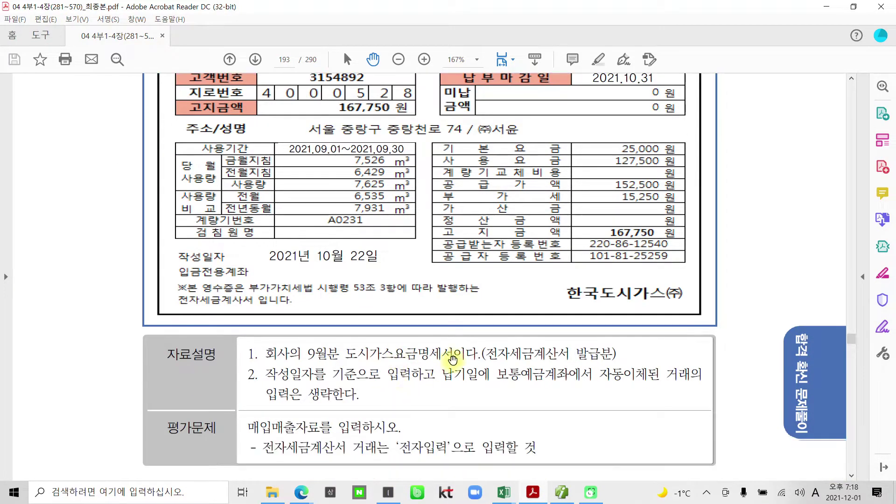
drag(490, 355, 611, 356)
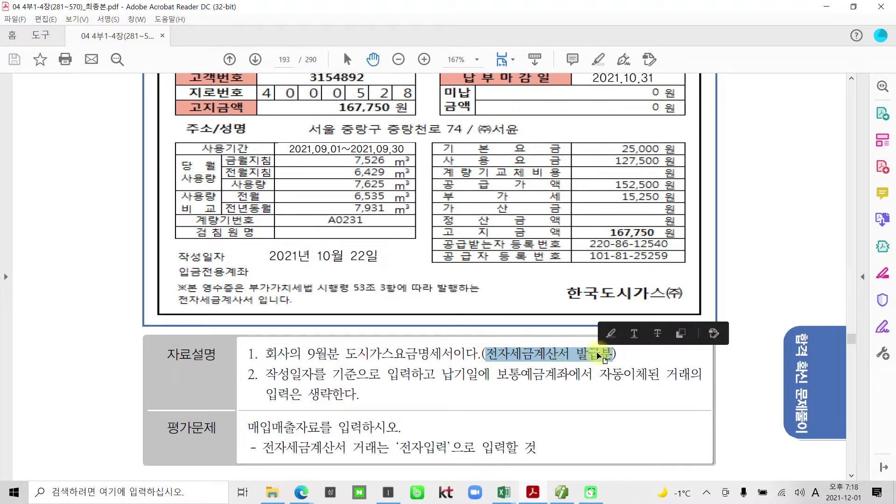
right_click(601, 355)
click(617, 389)
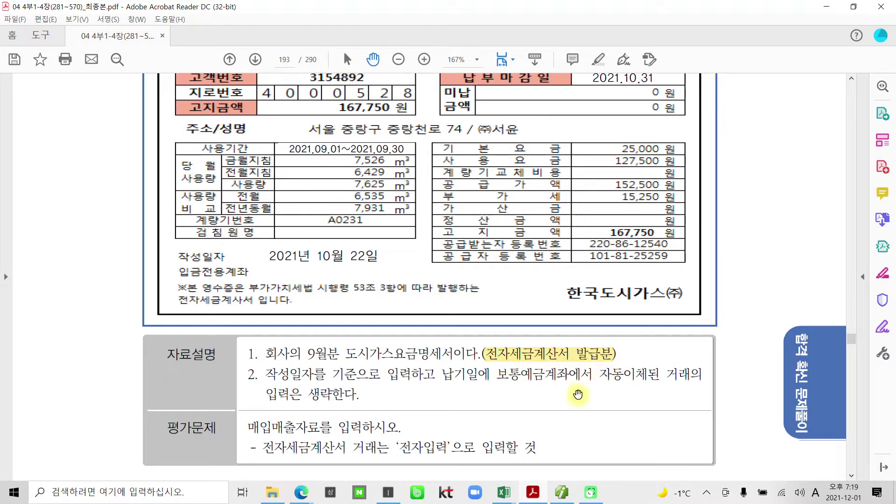
- Annotate the page by boxing the payment deadline and "작성일자를 기준" and underlining "보통예금" in the description
scroll(575, 387, up, 2)
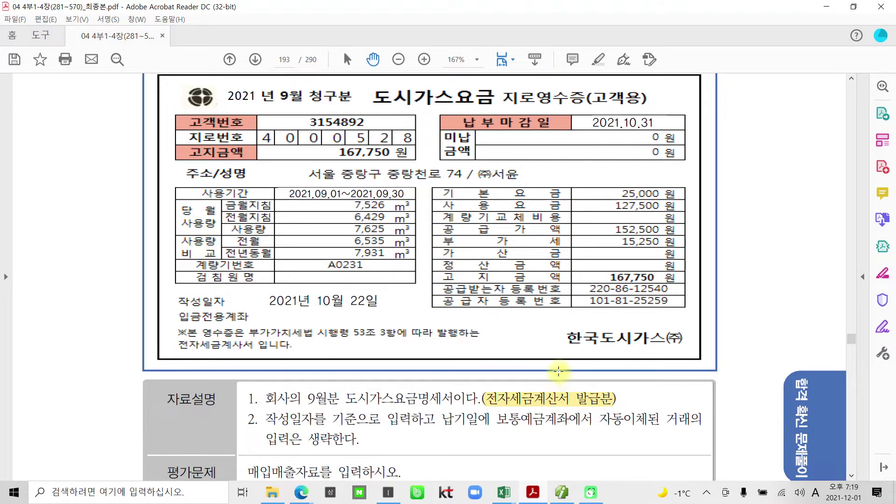
drag(582, 108, 677, 133)
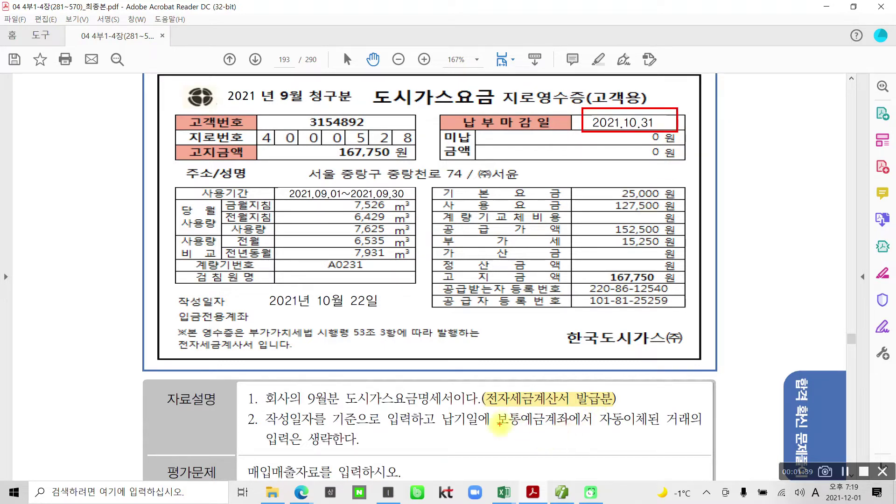
drag(496, 428, 539, 428)
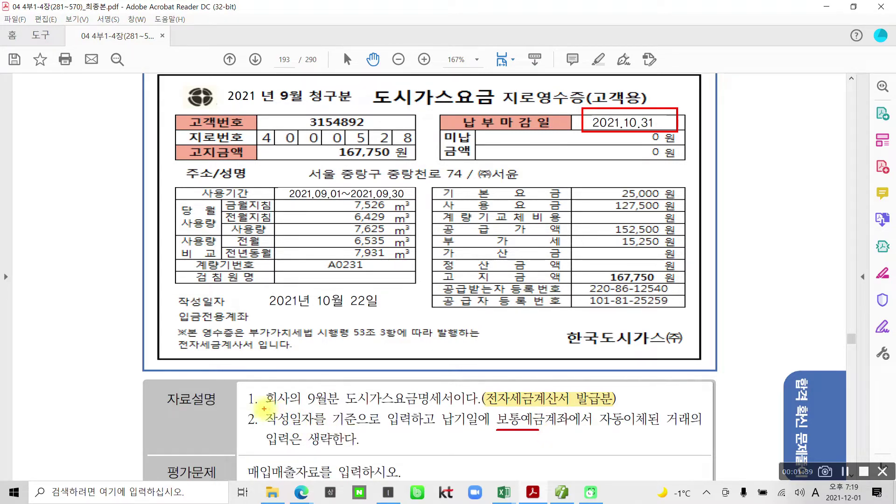
mouse_move(264, 409)
mouse_down()
mouse_move(369, 435)
mouse_move(362, 433)
mouse_up()
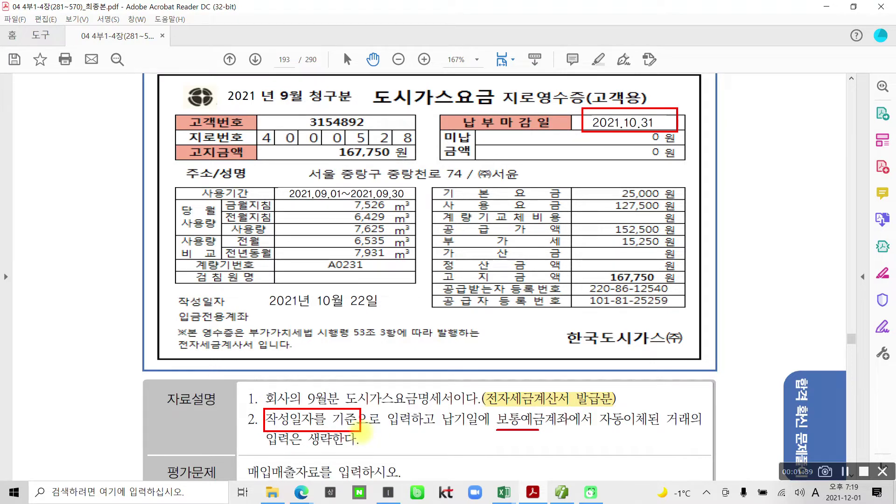
- Circle the bill's issue date, handwrite 기준 beside it, and draw an arrow to the deadline and a check mark
mouse_move(303, 278)
mouse_down()
mouse_move(299, 339)
mouse_move(362, 277)
mouse_move(269, 285)
mouse_up()
drag(384, 323, 395, 351)
drag(415, 294, 411, 373)
mouse_move(416, 327)
mouse_down()
mouse_move(425, 308)
mouse_move(447, 321)
mouse_move(430, 359)
mouse_move(461, 345)
mouse_up()
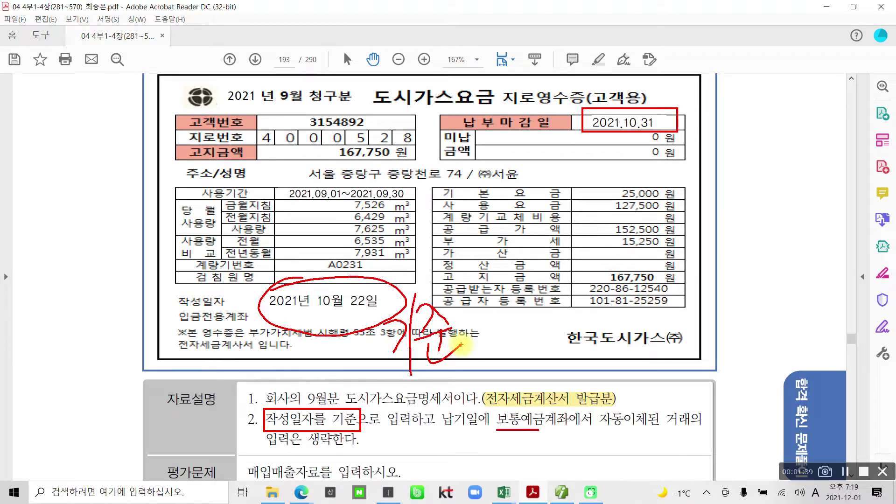
mouse_move(379, 270)
mouse_down()
mouse_move(504, 53)
mouse_move(662, 103)
mouse_move(644, 87)
mouse_move(661, 103)
mouse_up()
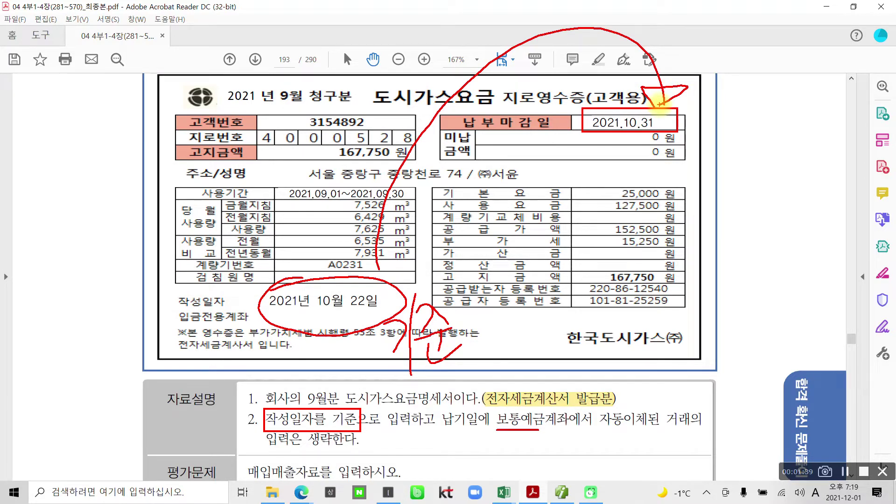
mouse_move(132, 282)
mouse_down()
mouse_move(145, 304)
mouse_move(179, 263)
mouse_up()
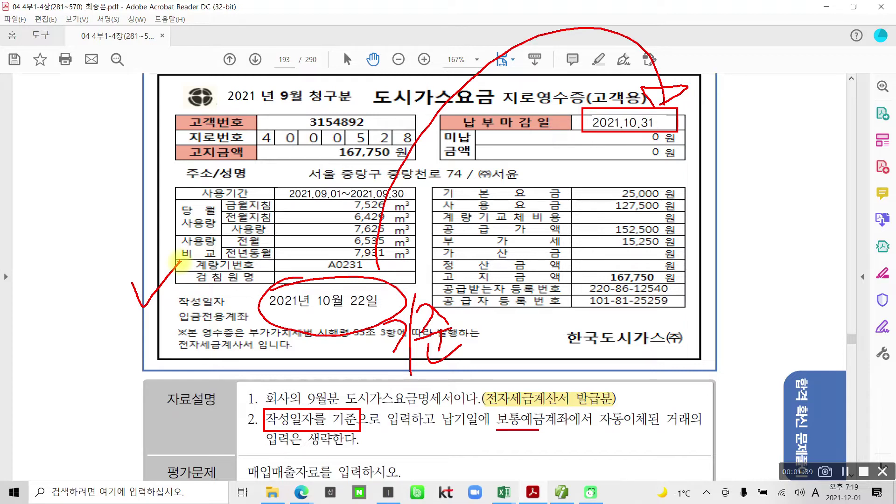
- Handwrite 미지급금 over the lower part of the bill, underline it, and clear all screen annotations
mouse_move(514, 311)
mouse_down()
mouse_move(513, 350)
mouse_move(532, 336)
mouse_move(536, 348)
mouse_up()
drag(562, 297, 551, 357)
mouse_move(558, 312)
mouse_down()
mouse_move(566, 341)
mouse_move(597, 348)
mouse_up()
drag(607, 289, 601, 369)
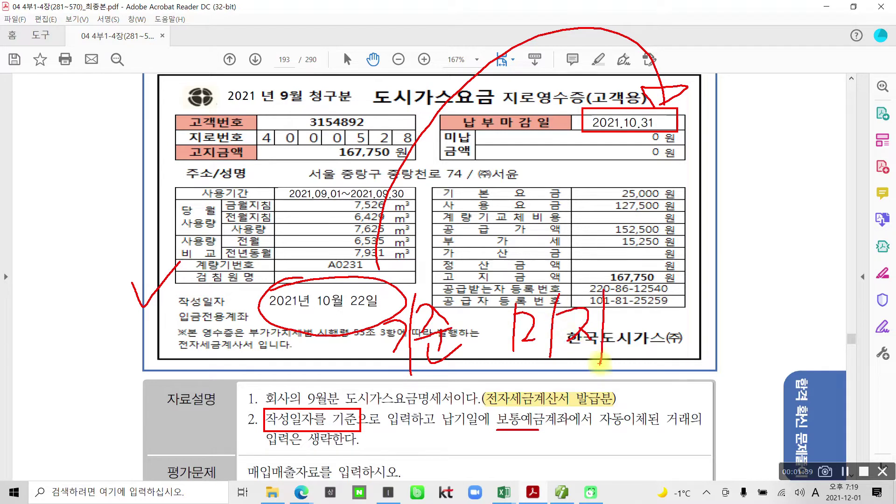
mouse_move(617, 322)
mouse_down()
mouse_move(643, 298)
mouse_move(672, 322)
mouse_up()
mouse_move(616, 348)
mouse_down()
mouse_move(658, 337)
mouse_move(640, 357)
mouse_up()
drag(680, 295, 695, 326)
mouse_move(663, 321)
mouse_down()
mouse_move(712, 319)
mouse_move(719, 364)
mouse_up()
mouse_move(493, 364)
mouse_down()
mouse_move(747, 377)
mouse_move(483, 360)
mouse_up()
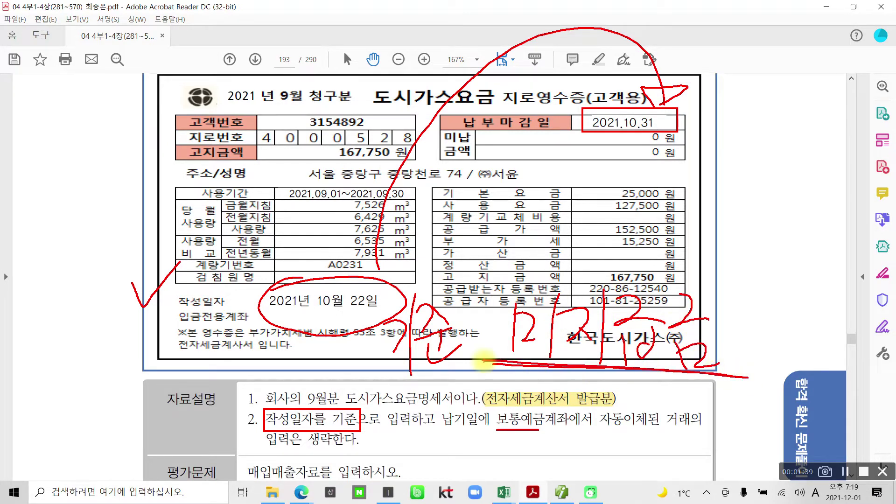
key(Escape)
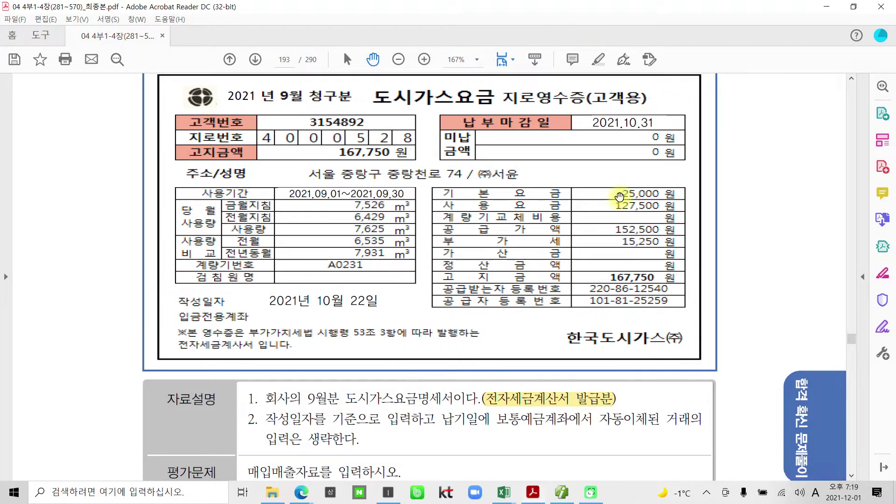
- Switch to the Smart A accounting program and open 매입매출전표입력 for purchase and sales vouchers
scroll(421, 356, down, 1)
scroll(418, 347, down, 3)
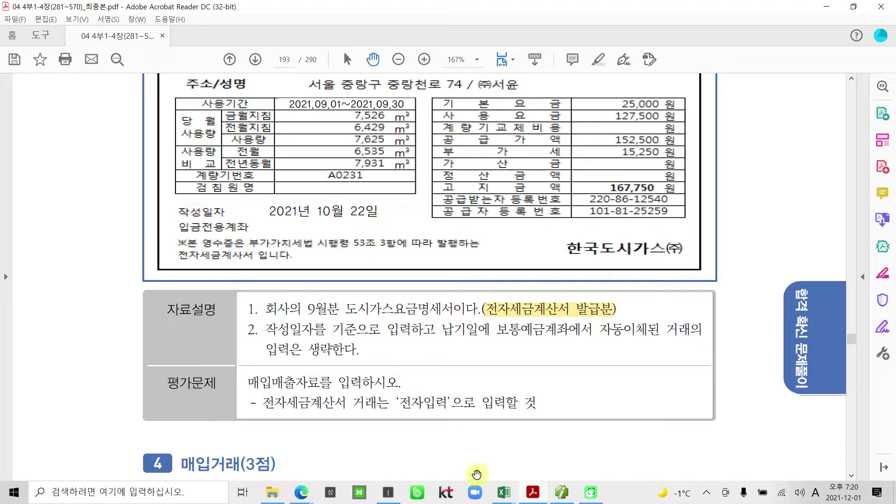
click(562, 493)
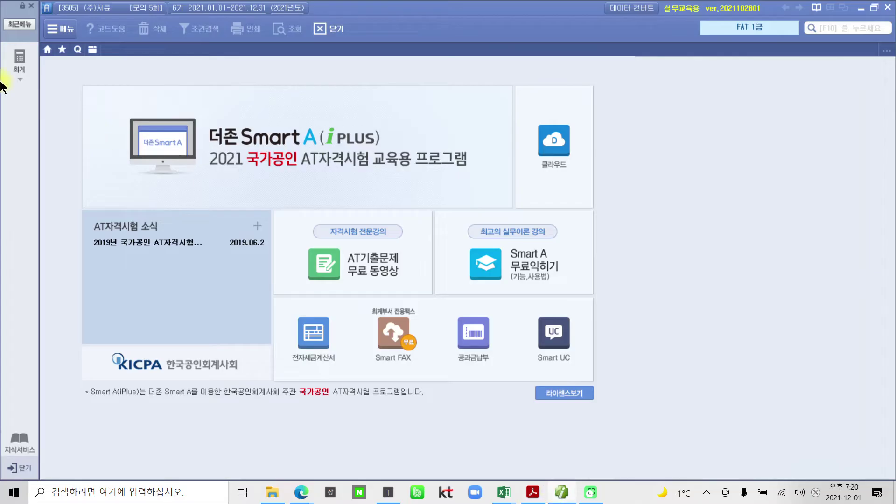
click(19, 61)
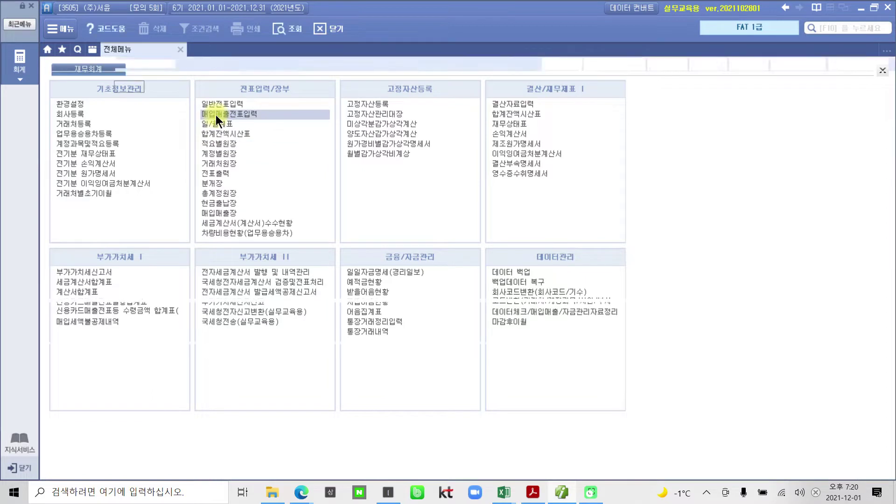
click(215, 114)
key(Return)
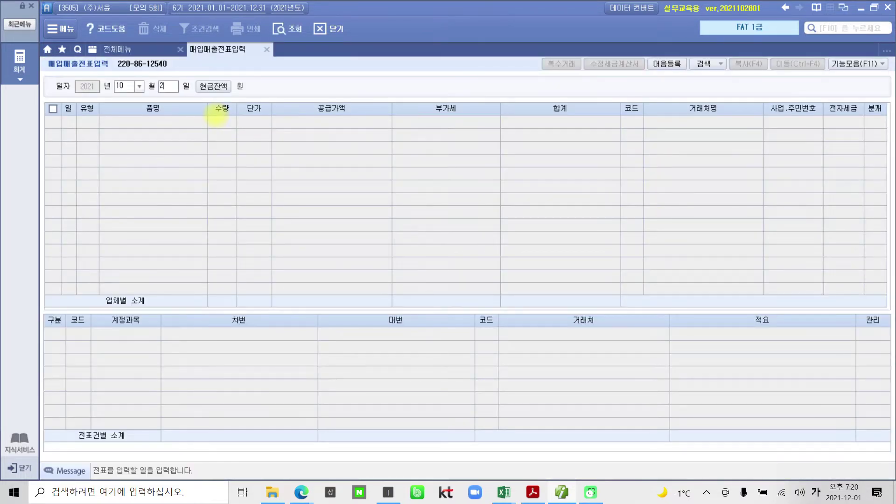
- Start a purchase voucher on day 22 of October with the taxable purchase type 과세
text(22)
key(Return)
text(5)
key(Return)
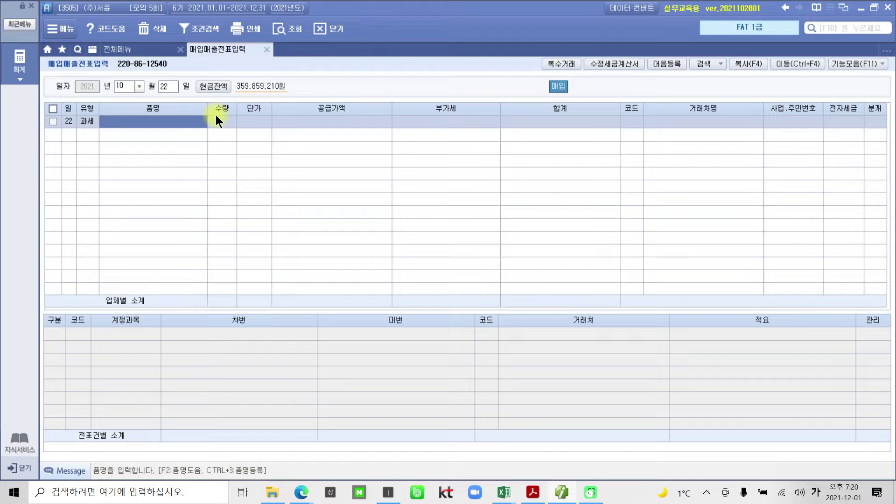
- Enter "9월 도시가스 요금" as the item name and 152,500 as the supply amount, leaving quantity and unit price blank
text(9월 )
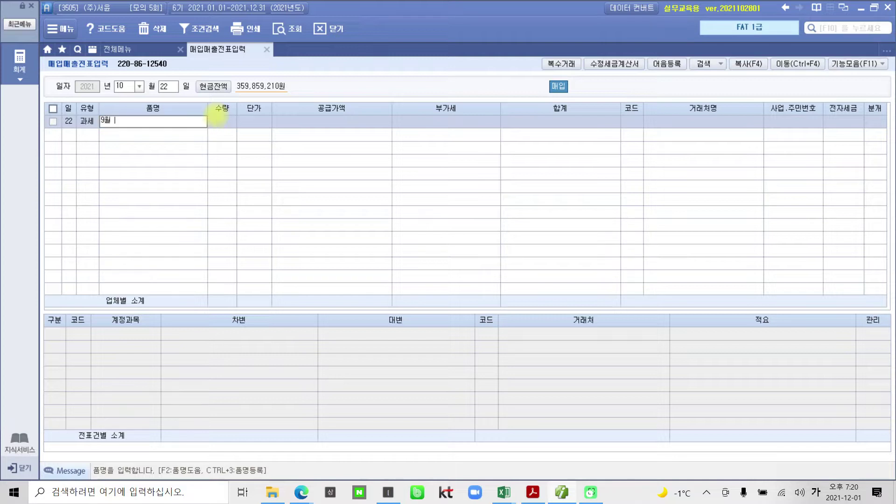
text(도시가스 요금)
key(Return)
key(Return)
key(Return)
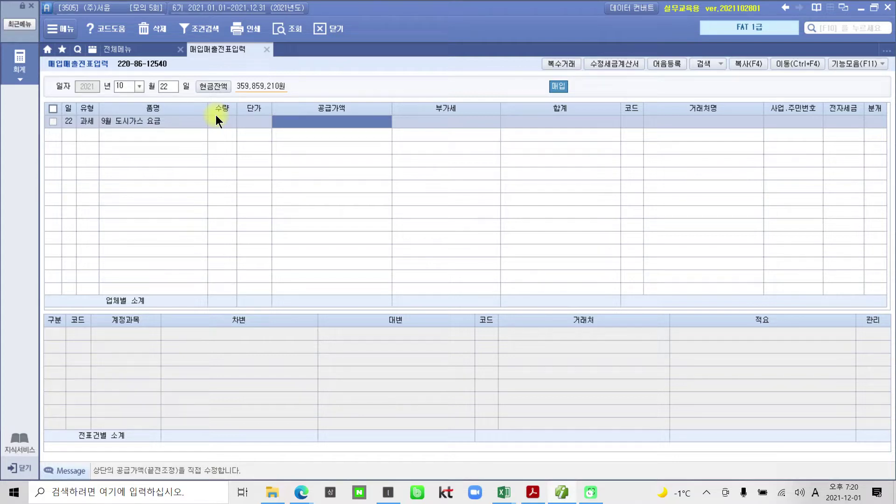
text(152,500)
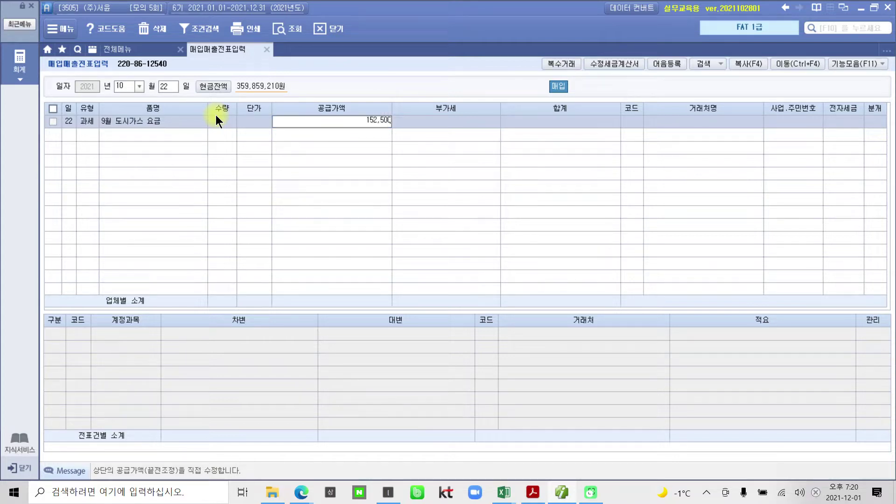
key(Return)
key(Return)
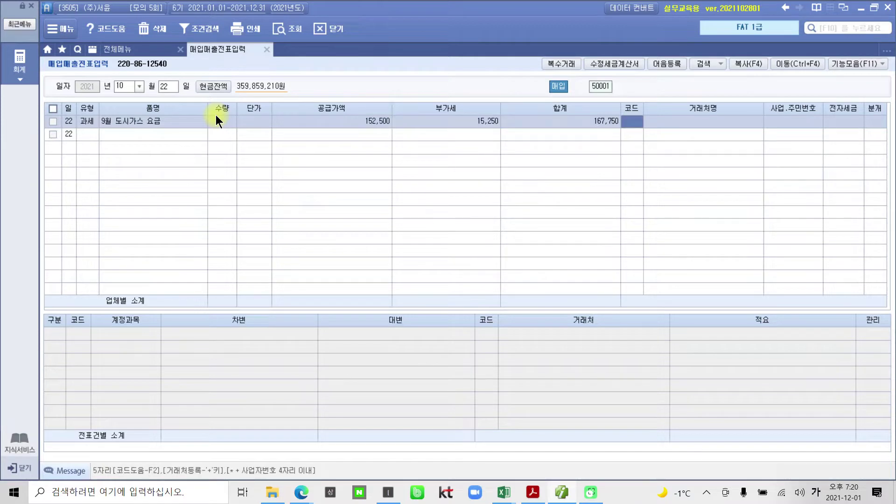
- Look up 도시 to assign 한국도시가스(주) as the vendor, and set the e-tax invoice to 전자입력 and the journal type to 혼합
text(도시)
key(Return)
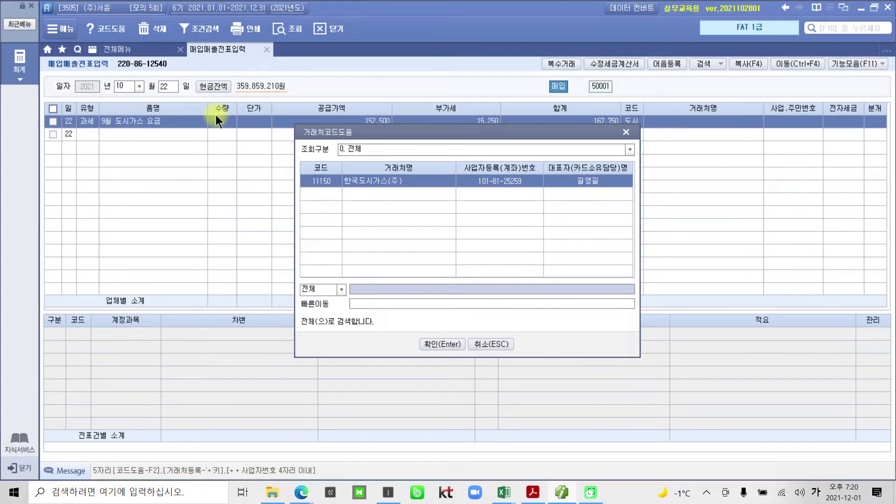
key(Return)
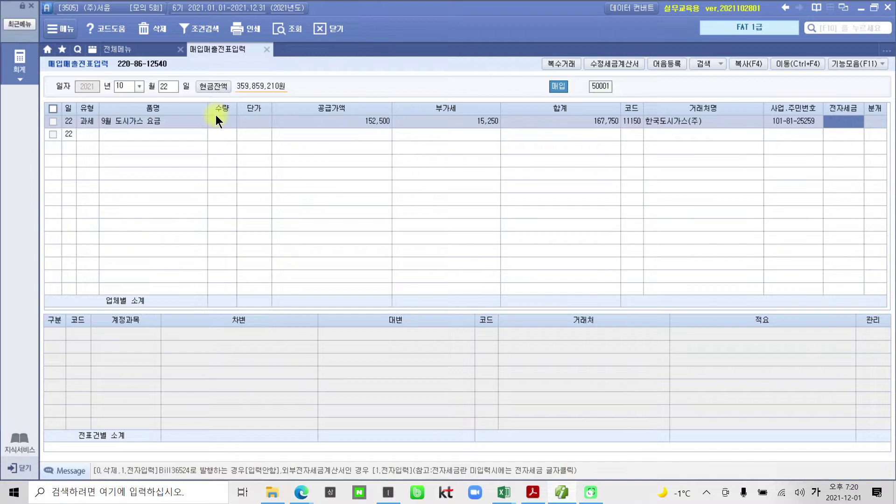
key(1)
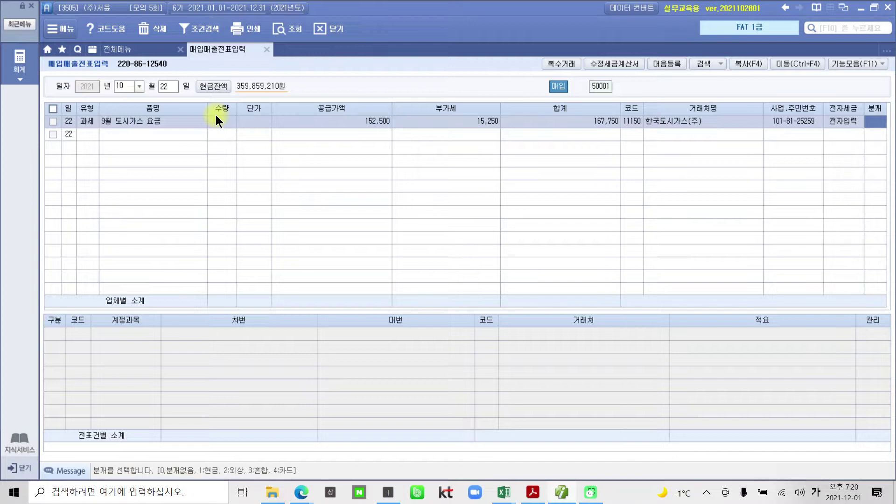
key(3)
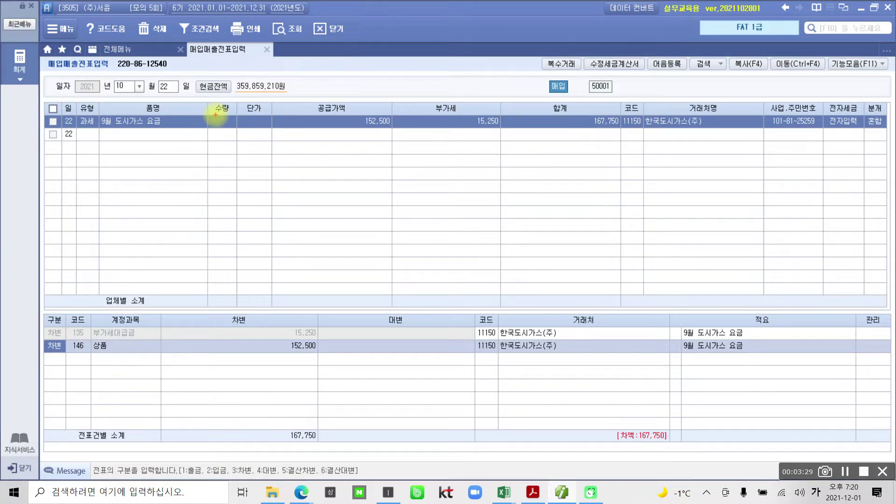
- Annotate how the voucher's VAT and item map to the debit lines below, and clear the markings
mouse_move(487, 161)
mouse_down()
mouse_move(426, 140)
mouse_move(500, 140)
mouse_move(500, 148)
mouse_up()
mouse_move(499, 158)
mouse_down()
mouse_move(414, 214)
mouse_move(303, 318)
mouse_up()
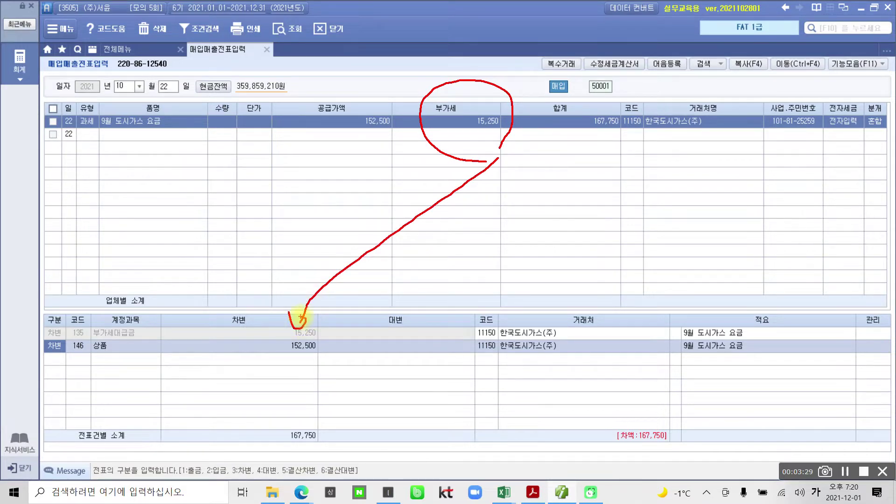
drag(152, 321, 156, 332)
drag(144, 149, 168, 163)
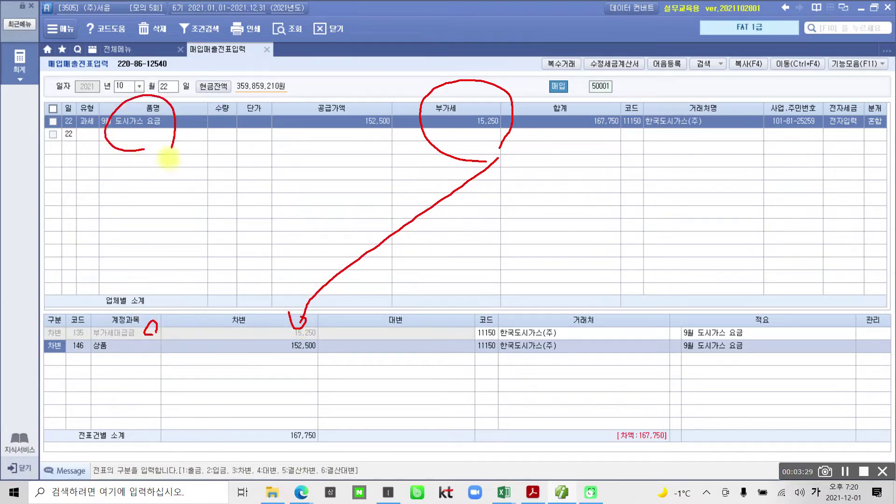
mouse_move(318, 364)
mouse_down()
mouse_move(284, 335)
mouse_move(326, 361)
mouse_up()
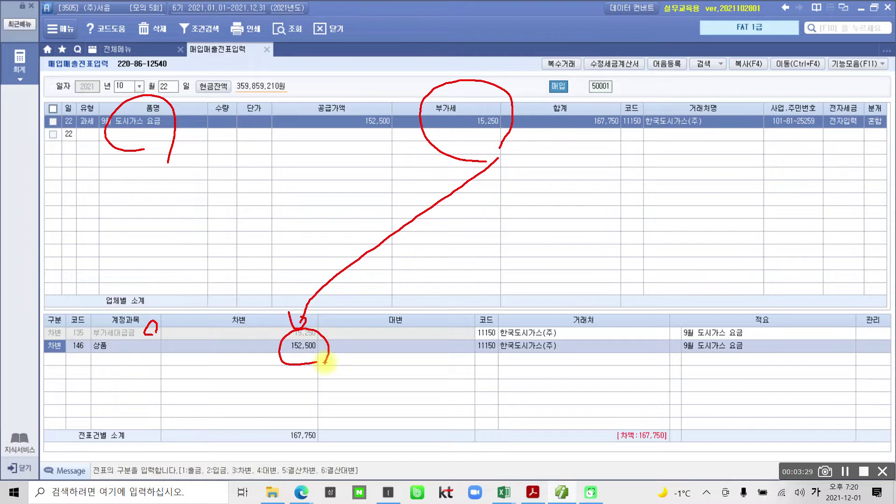
key(Escape)
- Change the 상품 debit line's account to 815 수도광열비
key(Return)
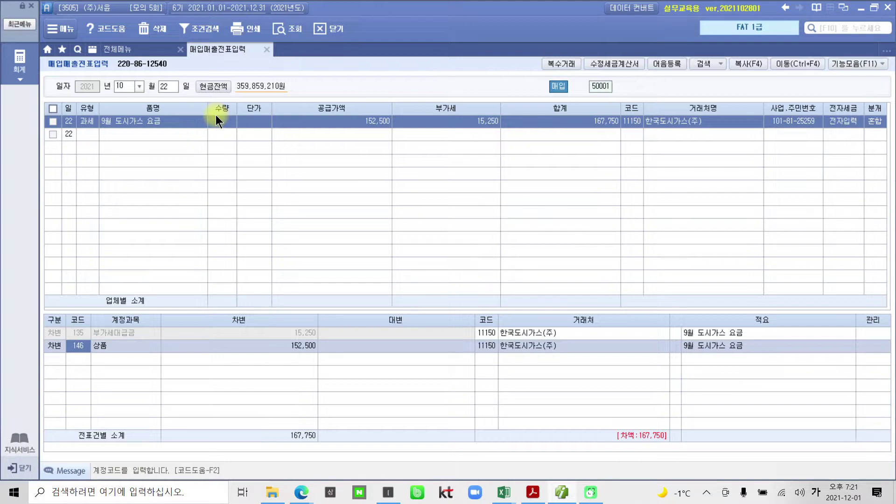
text(815)
key(Return)
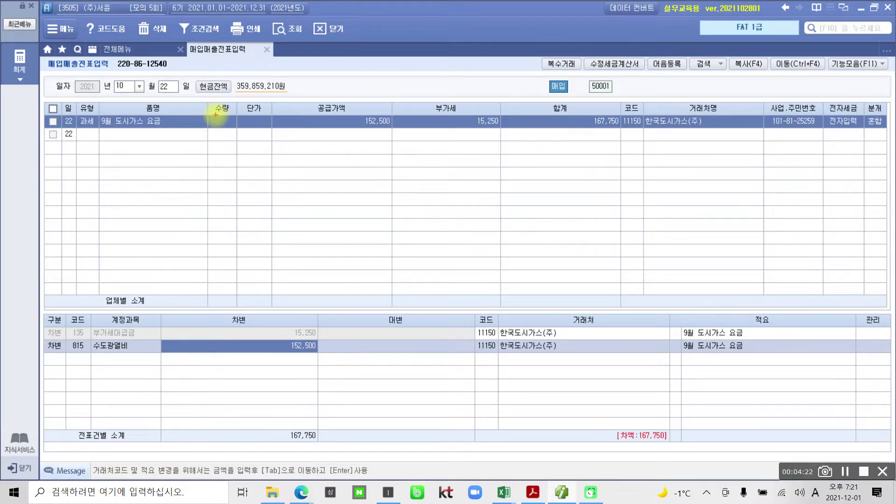
- Mark the gas bill voucher's total, VAT and supply amount in turn, and clear the markings
mouse_move(605, 149)
mouse_down()
mouse_move(550, 150)
mouse_move(597, 167)
mouse_up()
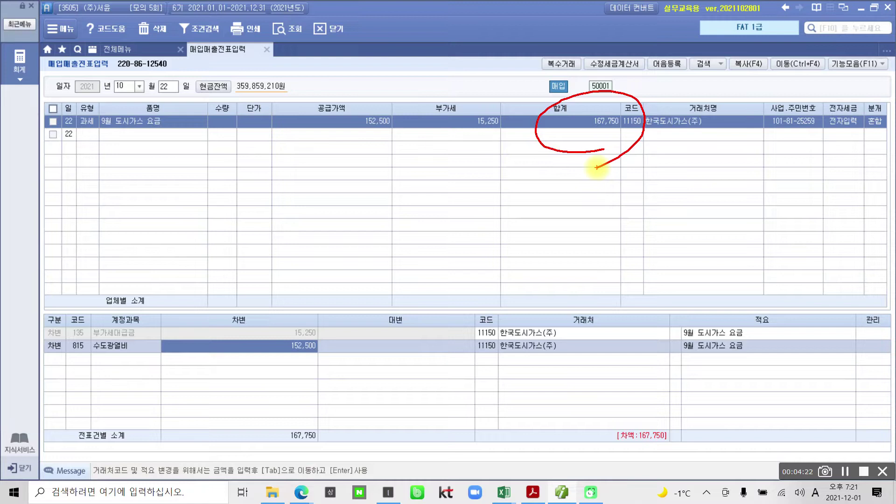
mouse_move(467, 151)
mouse_down()
mouse_move(502, 96)
mouse_move(469, 166)
mouse_up()
mouse_move(291, 94)
mouse_down()
mouse_move(281, 150)
mouse_move(404, 116)
mouse_move(270, 106)
mouse_up()
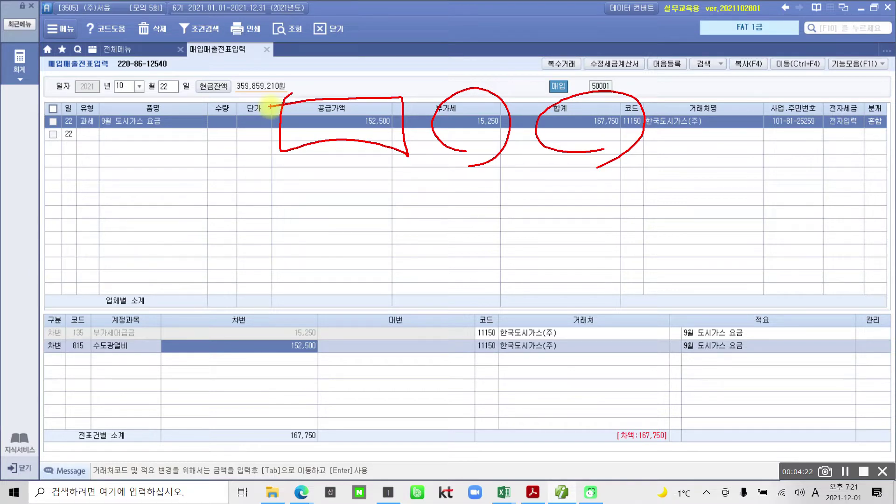
key(Escape)
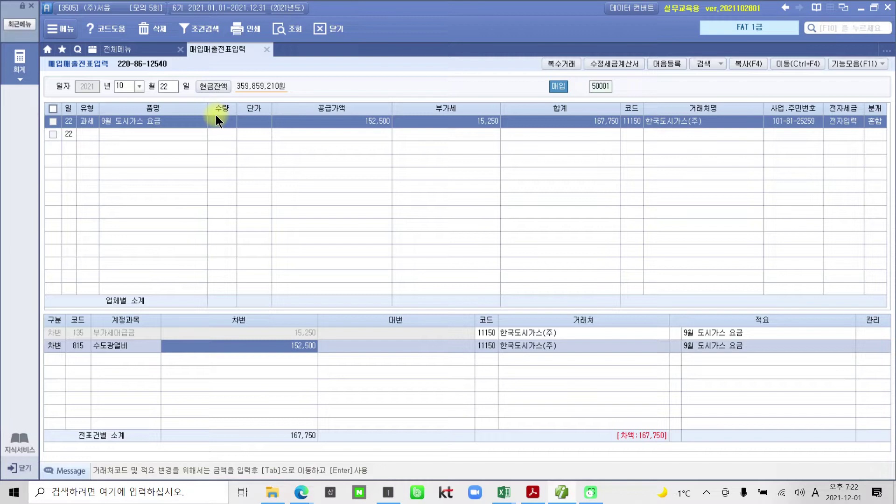
- Add a 대변 line for account 253 미지급금 with an amount of 167,750 under the voucher's vendor
key(Return)
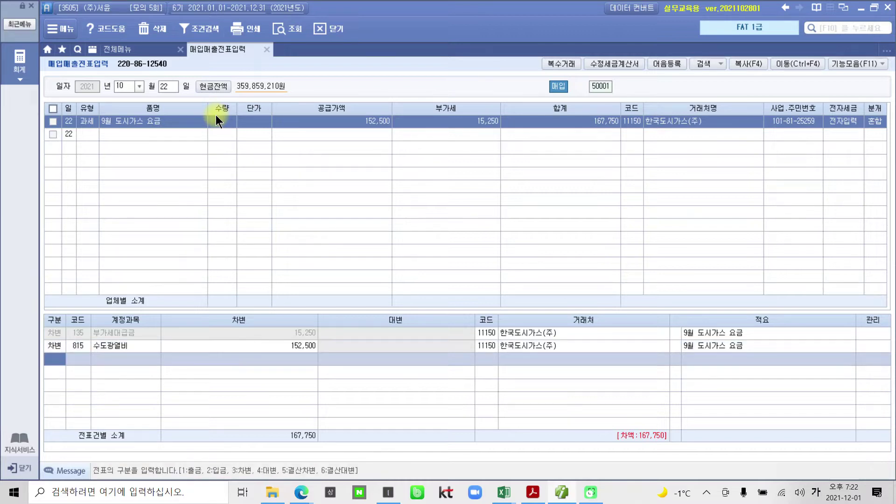
text(4253)
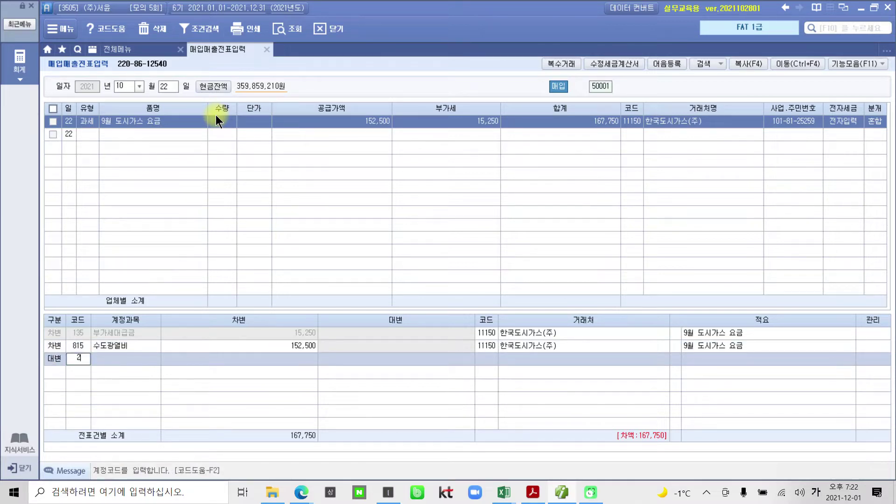
key(Return)
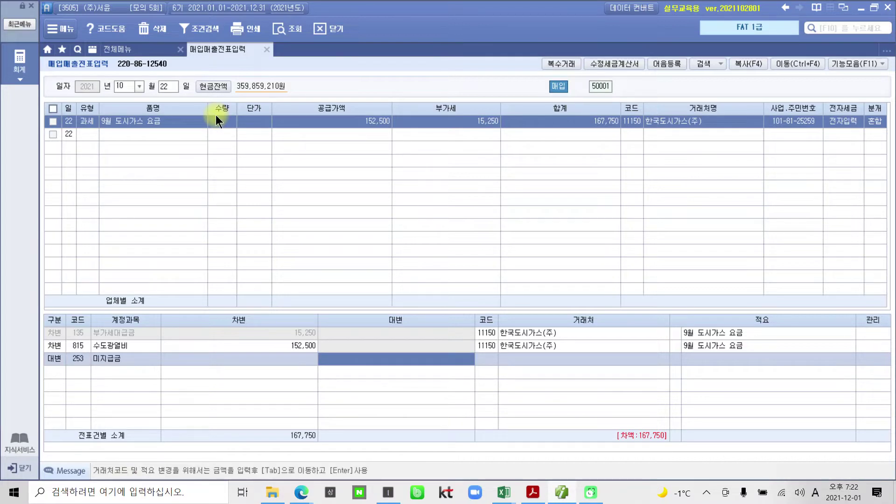
text(167750)
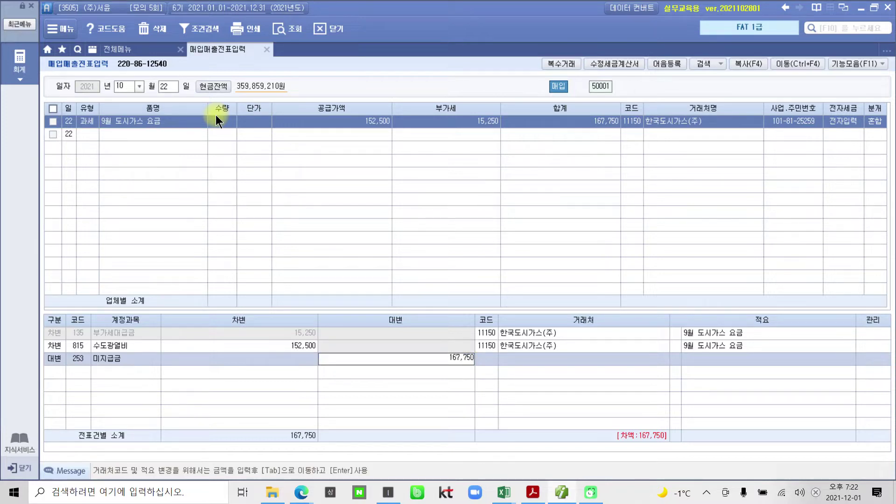
key(Return)
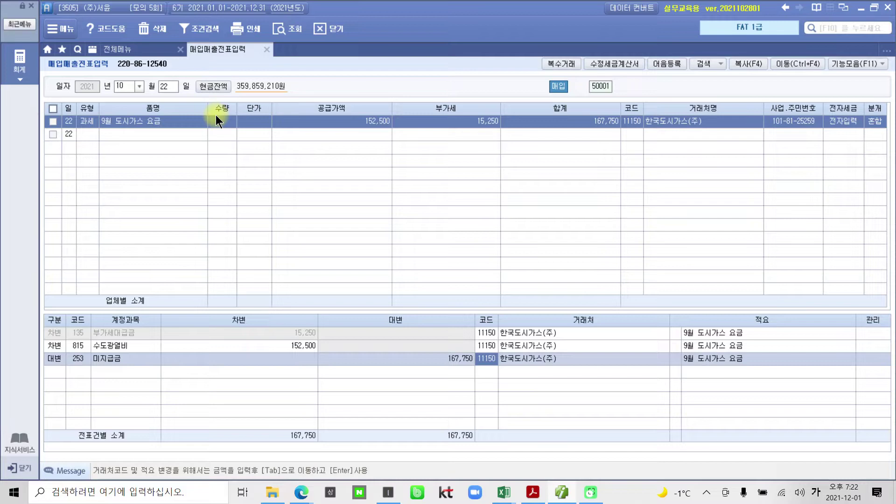
- Switch to the PDF in Acrobat Reader, annotate problem 4's 전자계산서 as 면세 (53), and clear the markings
click(533, 492)
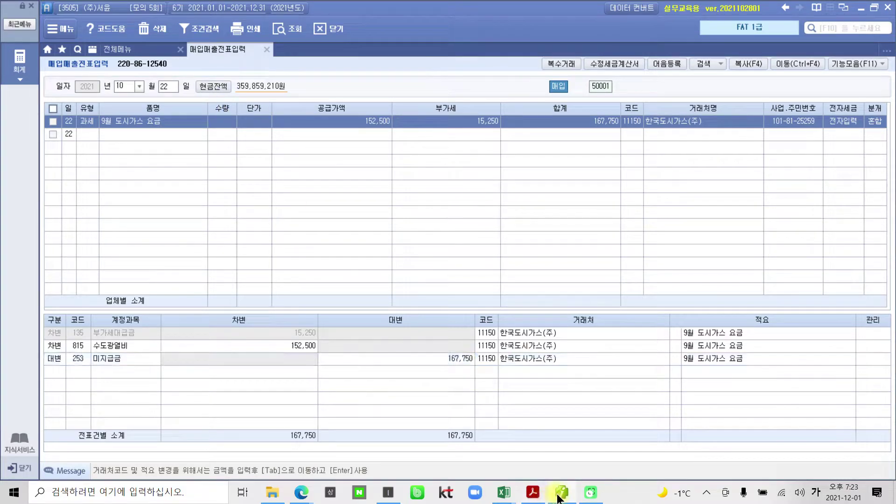
scroll(429, 396, down, 6)
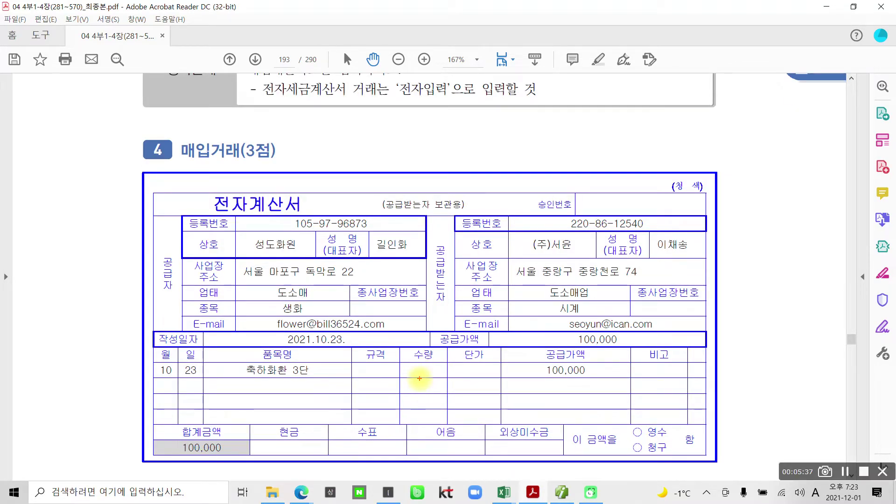
mouse_move(293, 228)
mouse_down()
mouse_move(247, 186)
mouse_move(313, 217)
mouse_move(299, 220)
mouse_up()
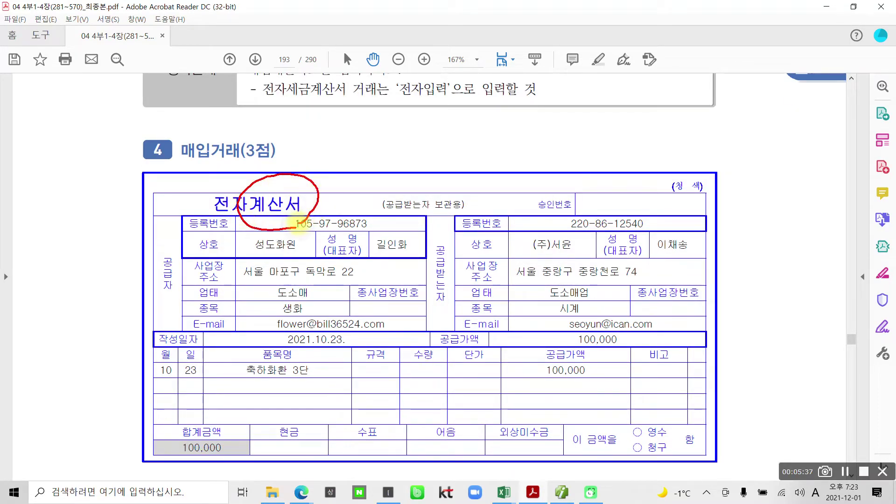
mouse_move(303, 185)
mouse_down()
mouse_move(333, 160)
mouse_move(369, 158)
mouse_move(372, 140)
mouse_move(389, 133)
mouse_move(397, 154)
mouse_up()
drag(388, 156, 411, 161)
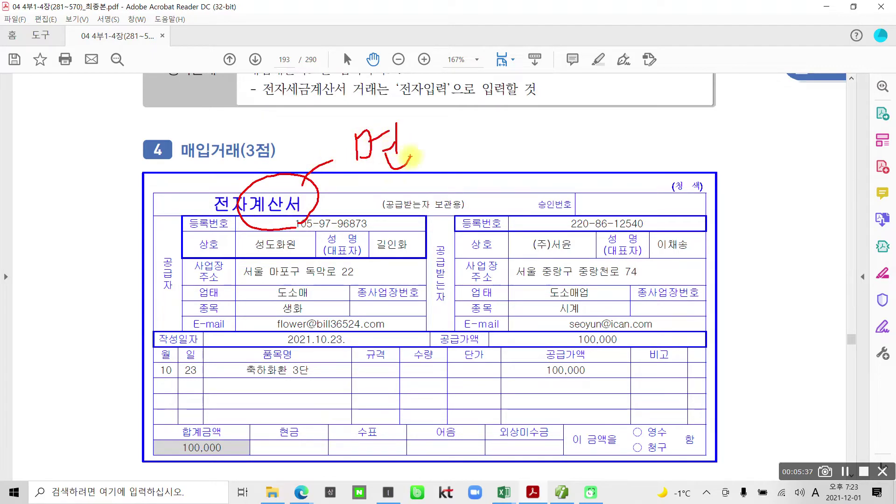
mouse_move(421, 131)
mouse_down()
mouse_move(411, 154)
mouse_move(423, 162)
mouse_up()
drag(437, 129, 430, 160)
drag(450, 113, 452, 171)
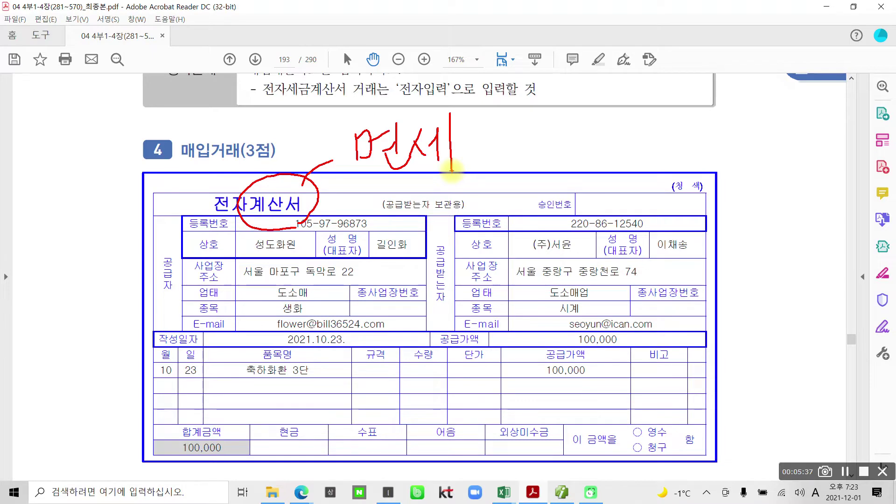
mouse_move(537, 109)
mouse_down()
mouse_move(534, 172)
mouse_move(559, 159)
mouse_move(571, 132)
mouse_move(588, 140)
mouse_move(592, 167)
mouse_up()
drag(615, 99, 618, 181)
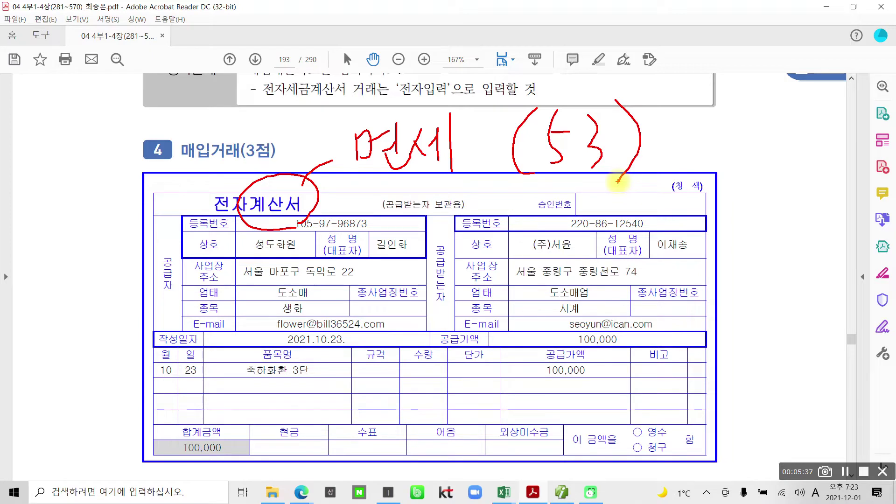
key(Escape)
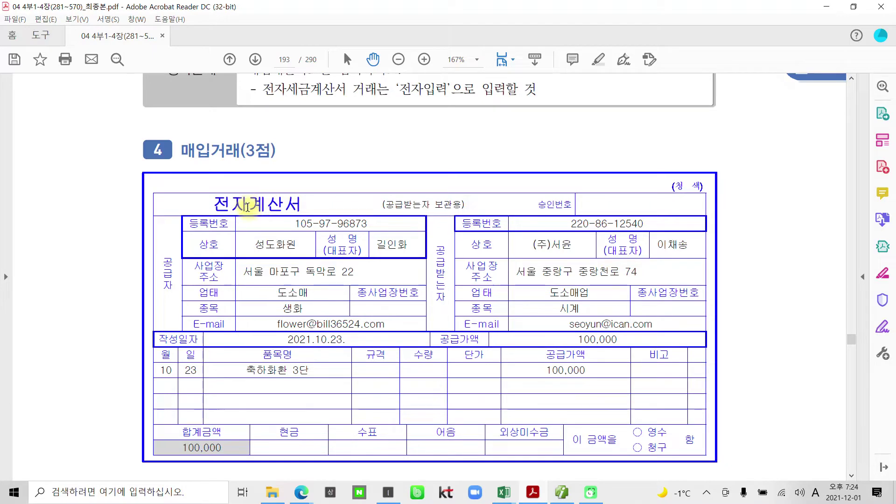
- Highlight 전자입력 in problem 4's 평가문제 instruction on page 194
scroll(260, 370, down, 6)
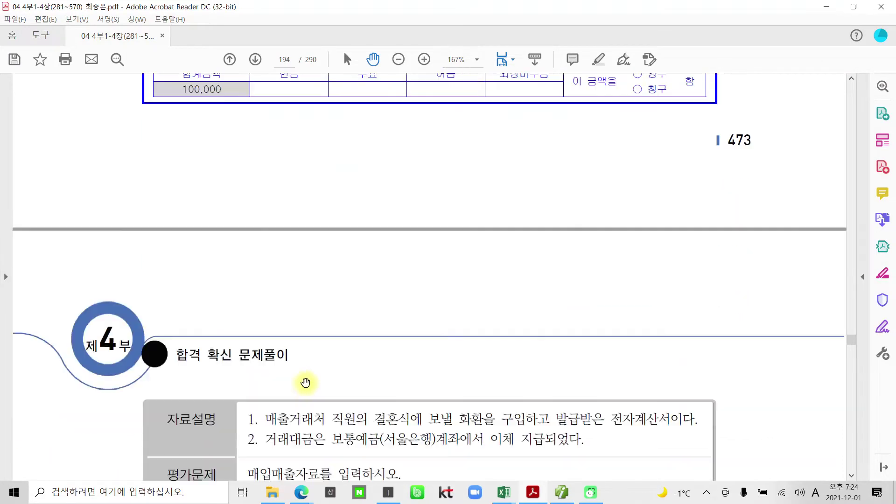
scroll(305, 383, down, 3)
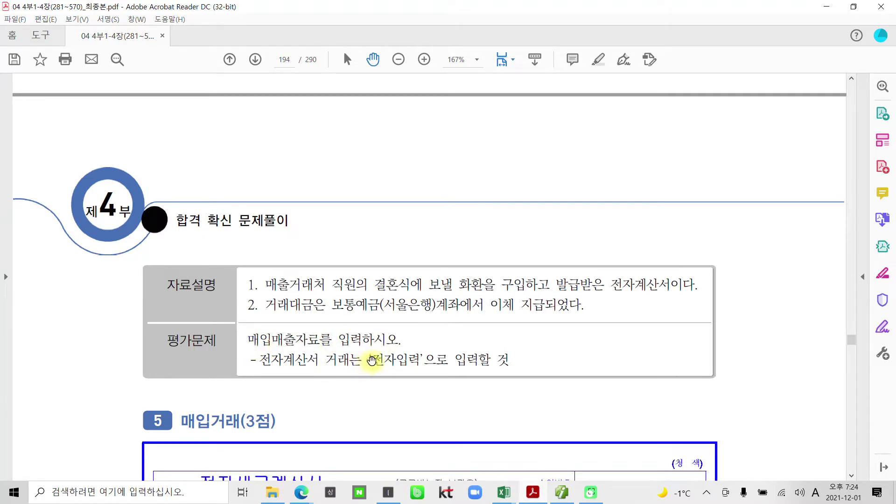
drag(372, 360, 415, 360)
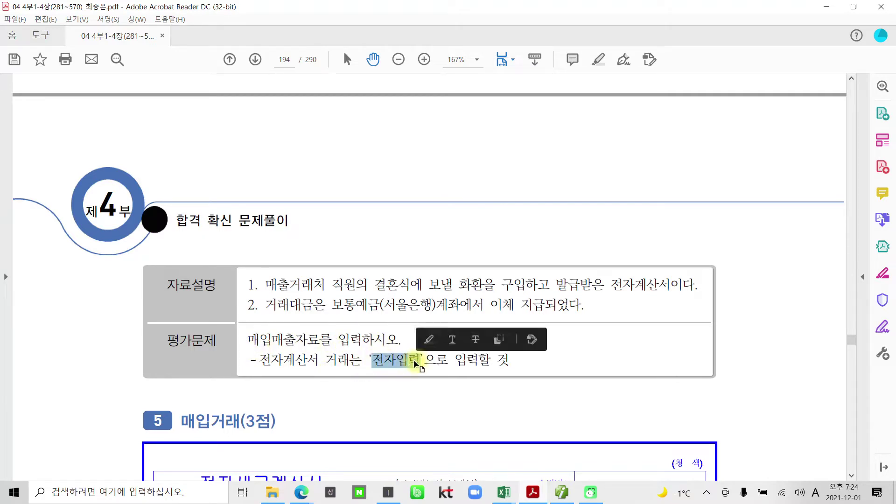
right_click(414, 360)
click(444, 393)
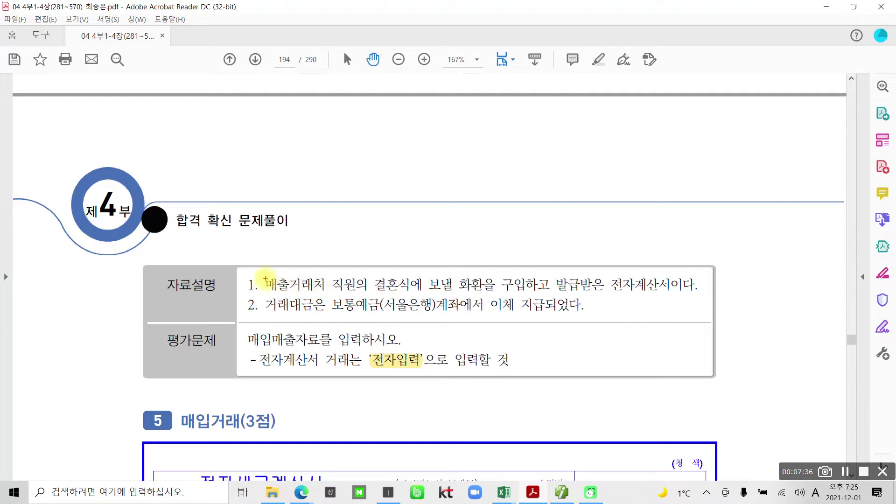
- Annotate the 결혼식 phrase as 차) 접대비 and circle 보통예금 as the 대) side, and clear the markings
mouse_move(258, 270)
mouse_down()
mouse_move(292, 287)
mouse_move(428, 295)
mouse_up()
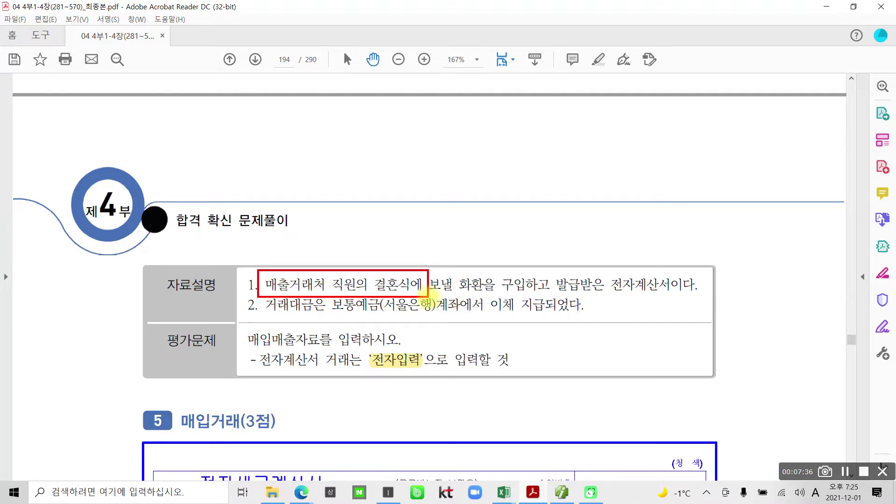
drag(357, 235, 373, 273)
drag(385, 239, 411, 256)
mouse_move(417, 209)
mouse_down()
mouse_move(395, 242)
mouse_move(420, 256)
mouse_move(435, 234)
mouse_move(467, 220)
mouse_move(494, 241)
mouse_move(532, 201)
mouse_move(564, 264)
mouse_up()
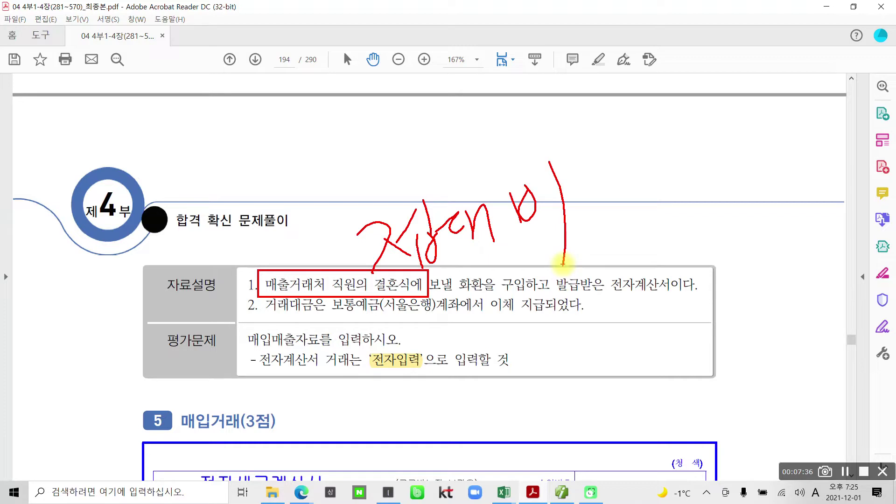
mouse_move(357, 299)
mouse_down()
mouse_move(340, 333)
mouse_move(374, 295)
mouse_move(348, 298)
mouse_up()
mouse_move(278, 323)
mouse_down()
mouse_move(299, 327)
mouse_move(306, 357)
mouse_up()
drag(315, 315, 308, 369)
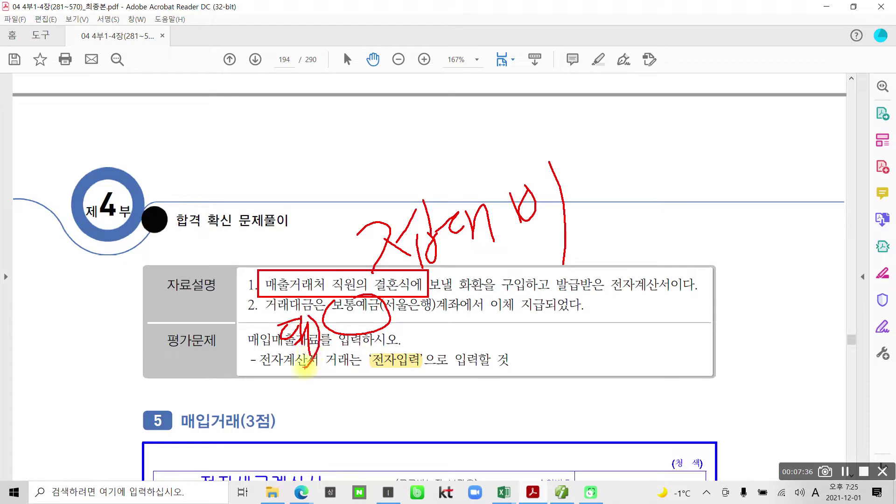
mouse_move(320, 207)
mouse_down()
mouse_move(335, 221)
mouse_move(345, 260)
mouse_up()
drag(344, 233, 354, 236)
drag(341, 204, 350, 273)
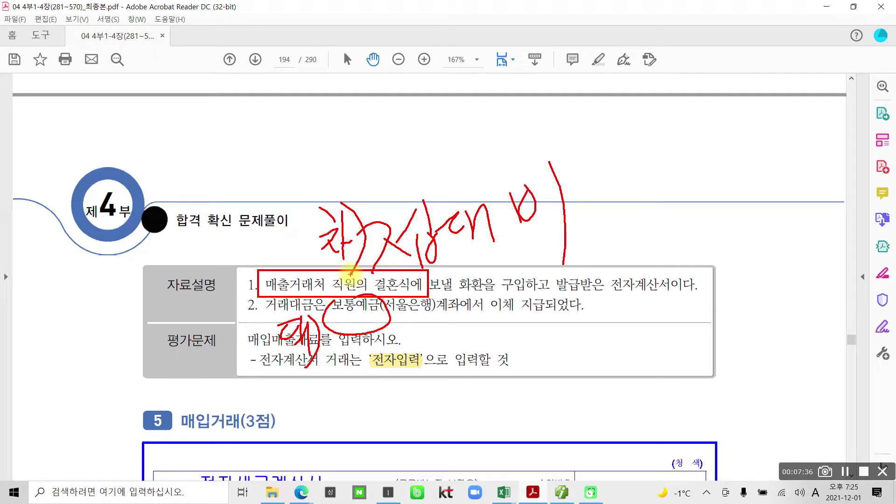
key(Escape)
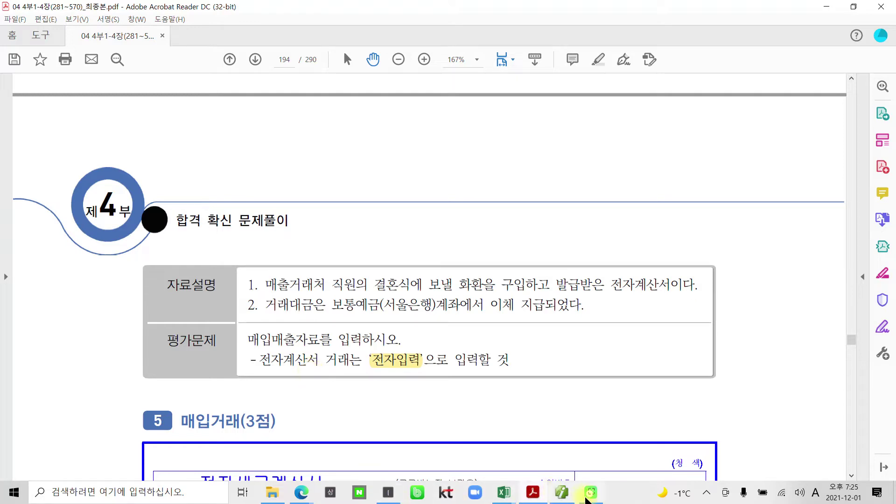
- Switch to the accounting program and set the voucher date to October 23
click(562, 497)
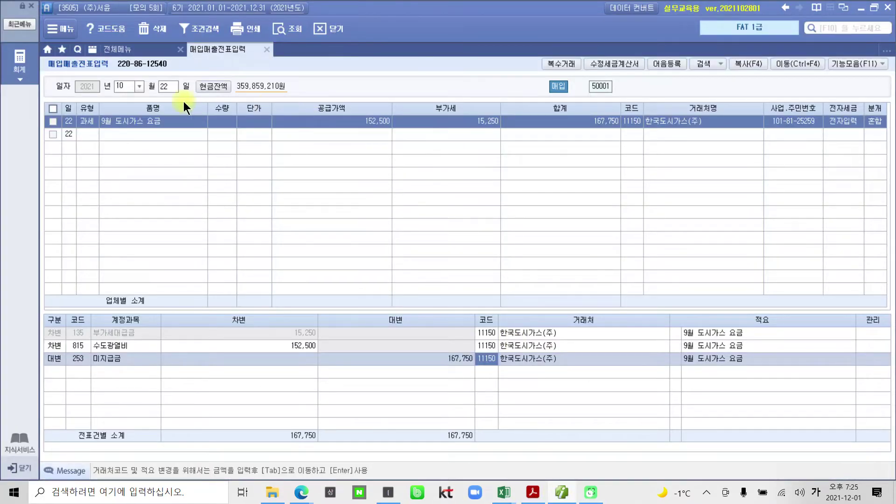
text(23)
key(Return)
key(Return)
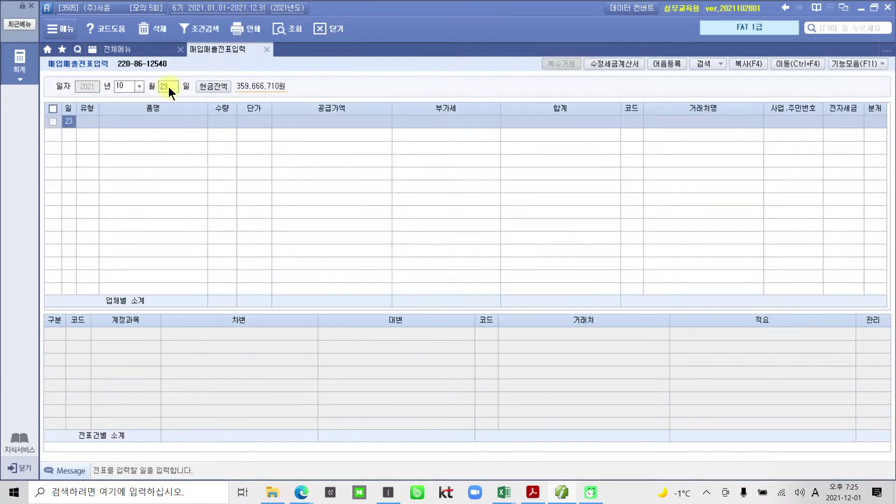
text(54)
key(Return)
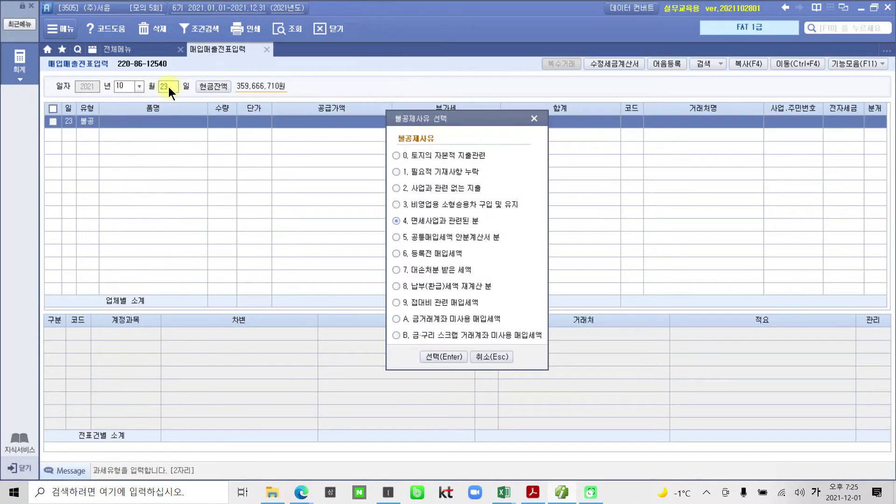
click(535, 120)
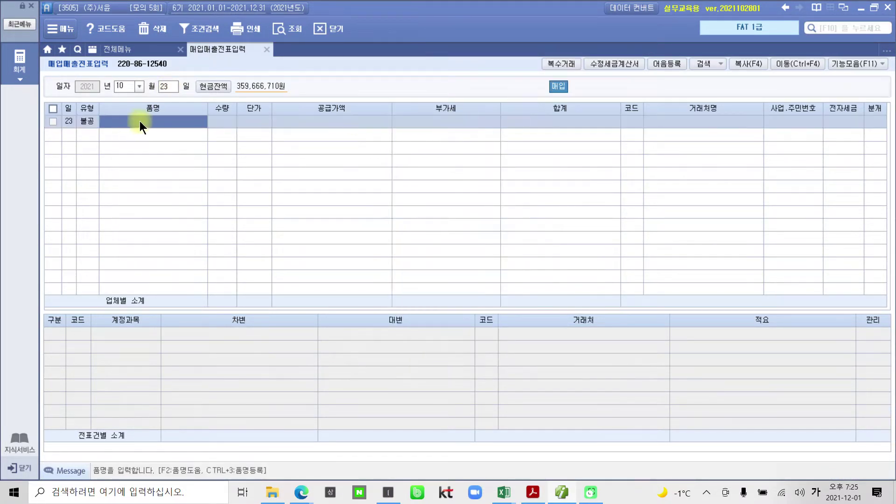
- Set the October 23 voucher's 유형 to 면세
click(92, 117)
text(62)
key(Return)
- Enter "축하화환 3단" as the item name and 100,000 as the supply amount, leaving quantity and unit price blank
text(축하화)
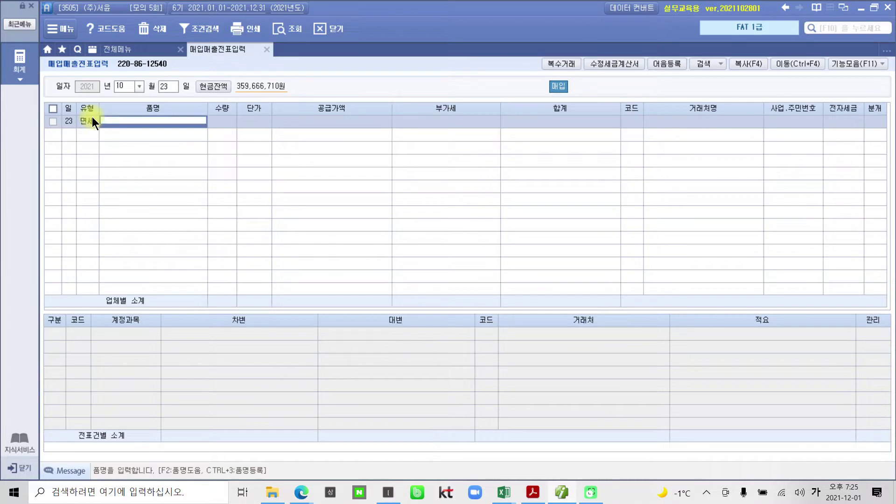
text(환)
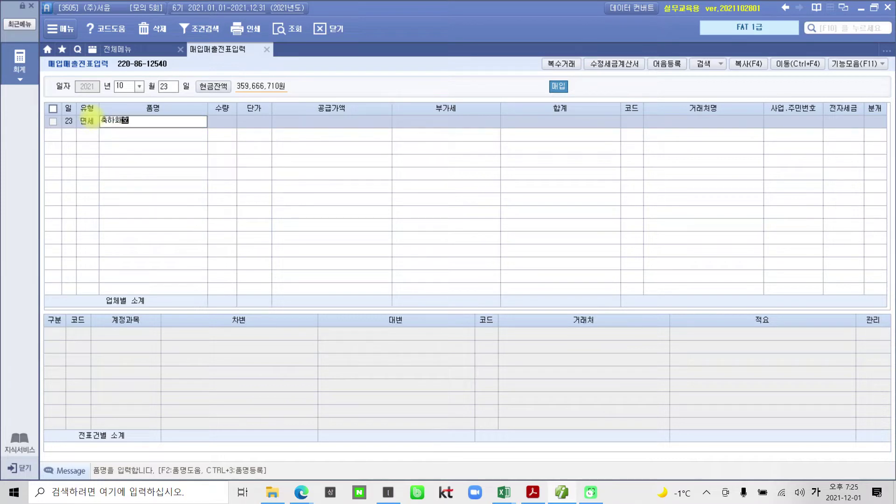
text( 3단)
key(Return)
key(Return)
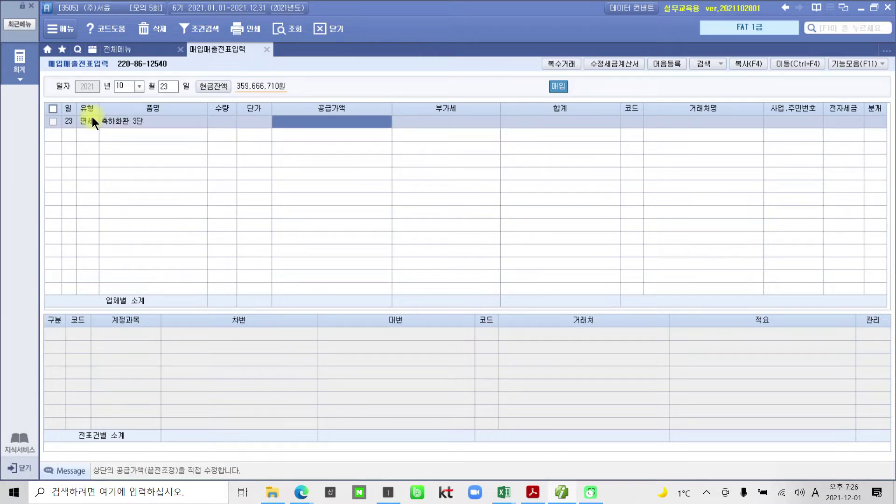
text(1000000)
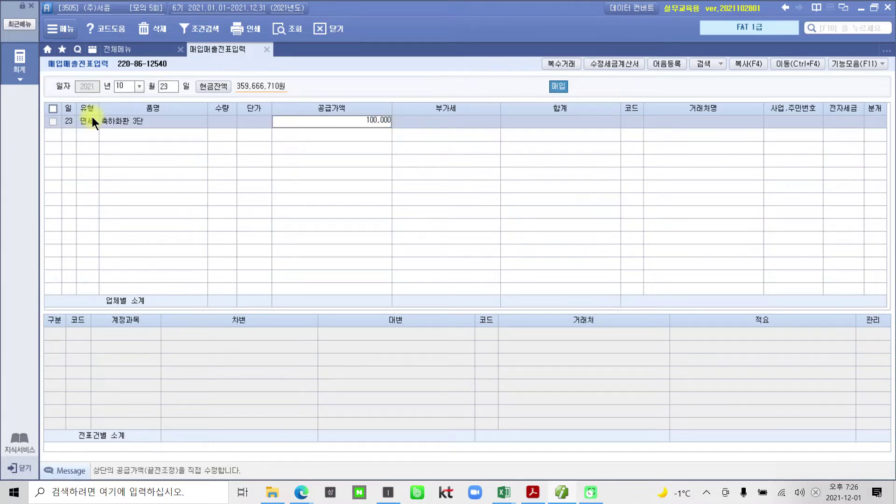
key(Return)
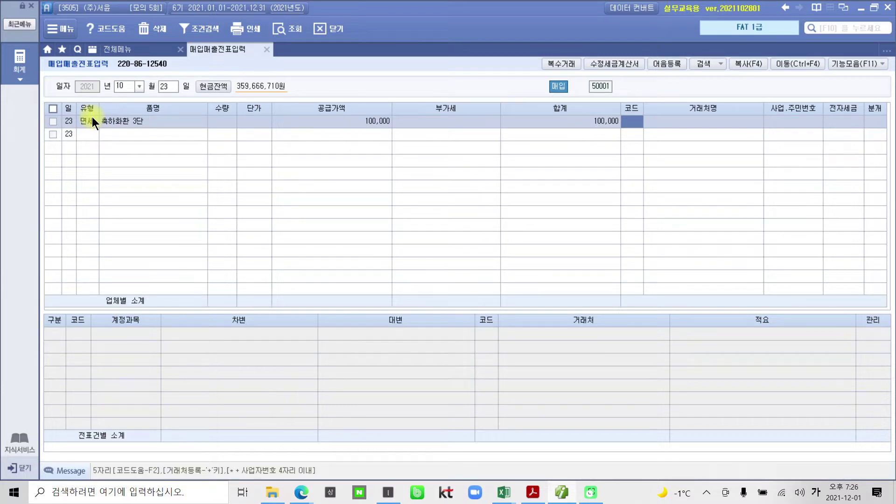
- Look up 성도 to assign 성도화원 as the vendor, and set the 전자세금 field to 전자입력
text(성도)
key(Return)
key(Return)
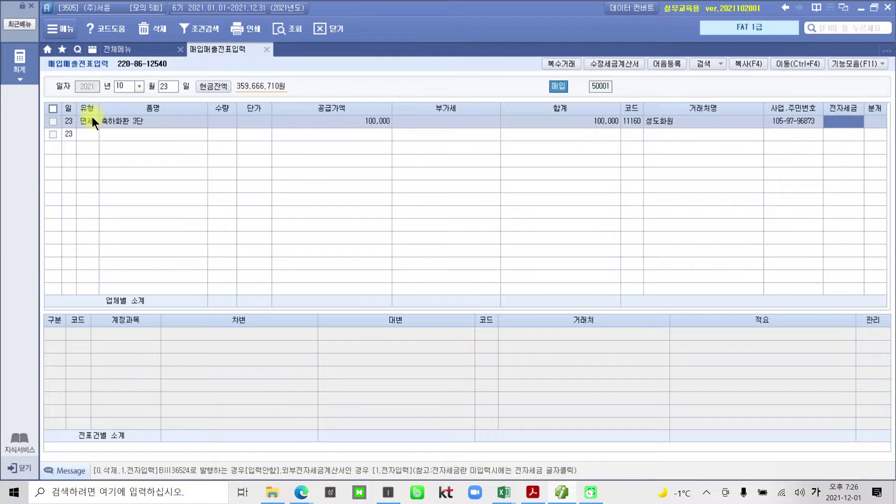
text(1)
key(Return)
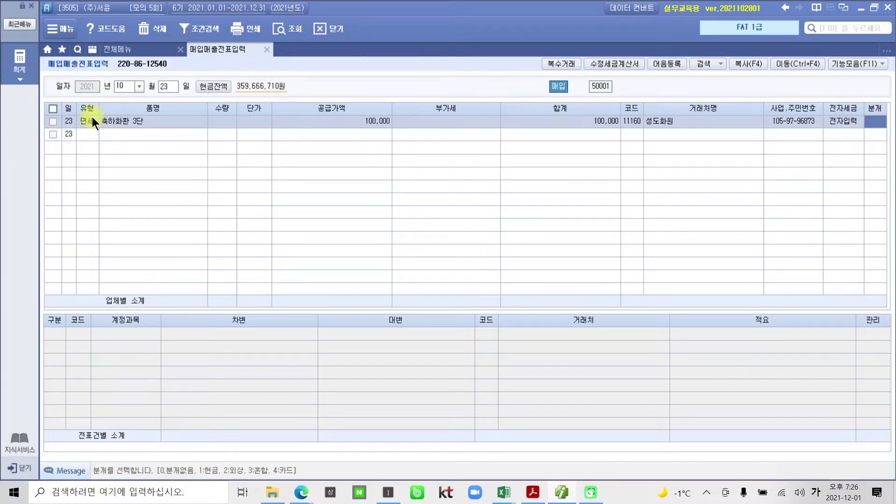
- Set the wreath voucher's 분개 to 혼합 and change the debit account to 813 접대비, keeping its amount
text(3)
key(Return)
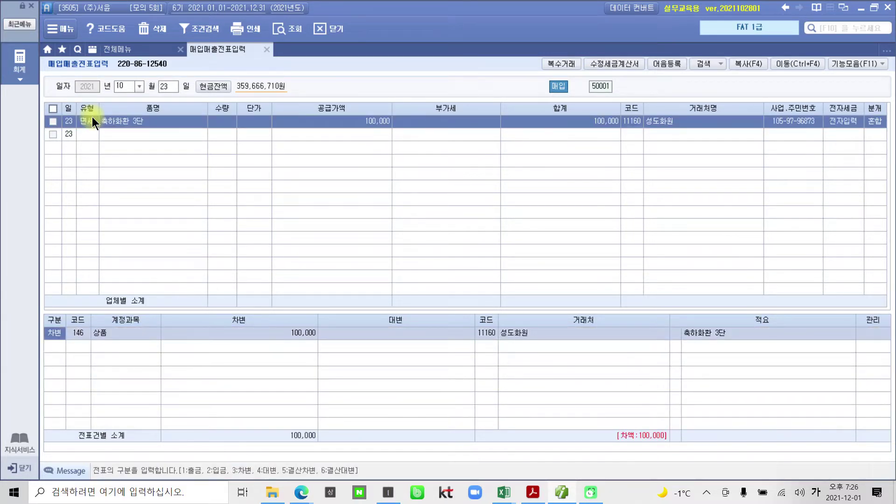
key(Return)
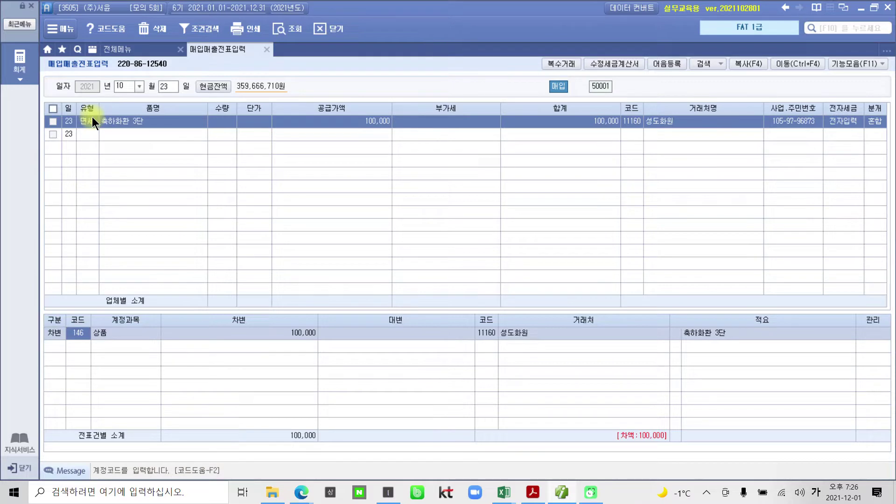
text(813)
key(Return)
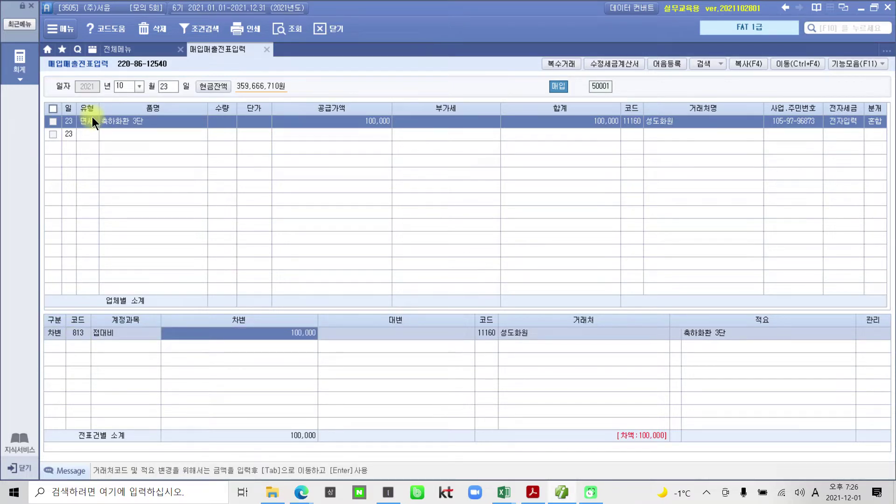
key(Return)
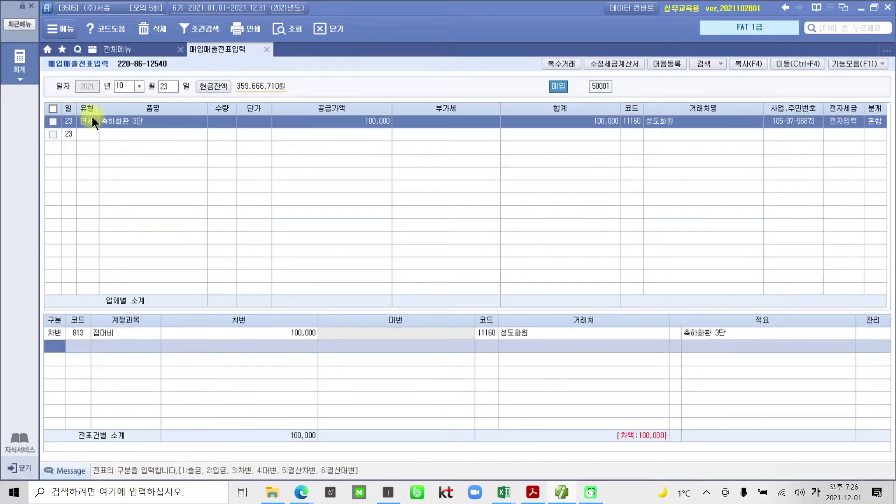
- Add a 대변 line for account 103 보통예금 with an amount of 100,000
text(4)
key(Return)
text(103)
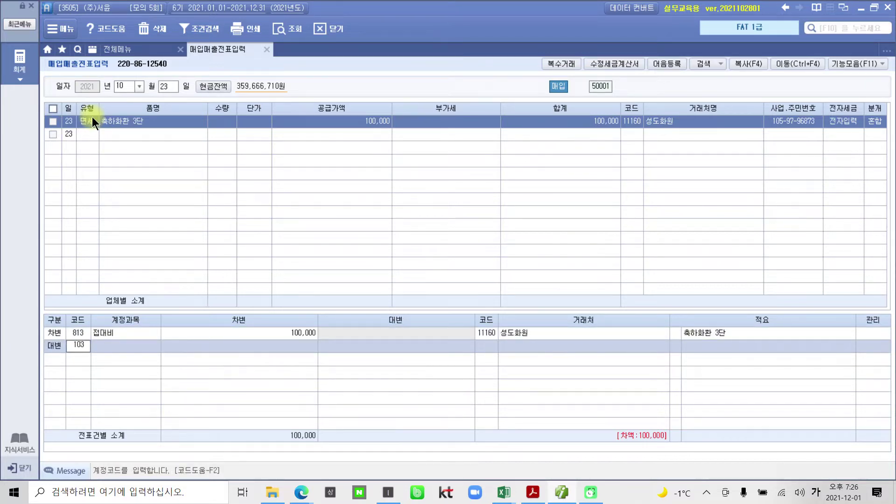
key(Return)
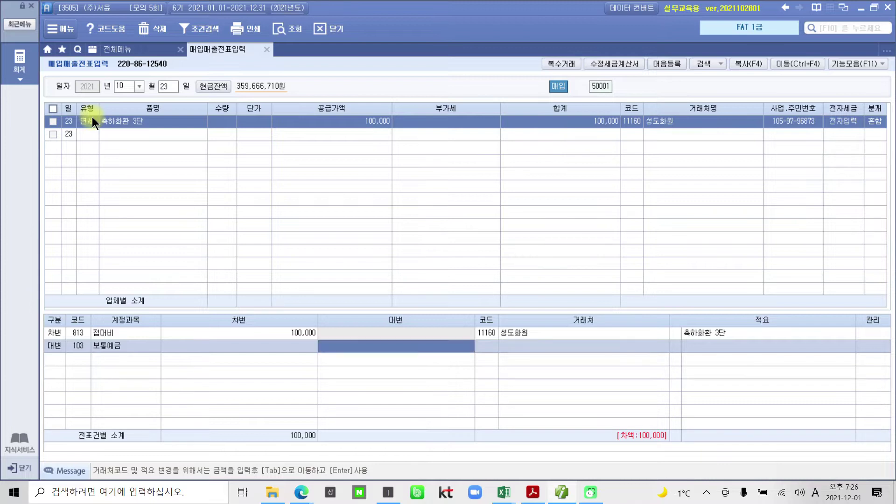
text(100000)
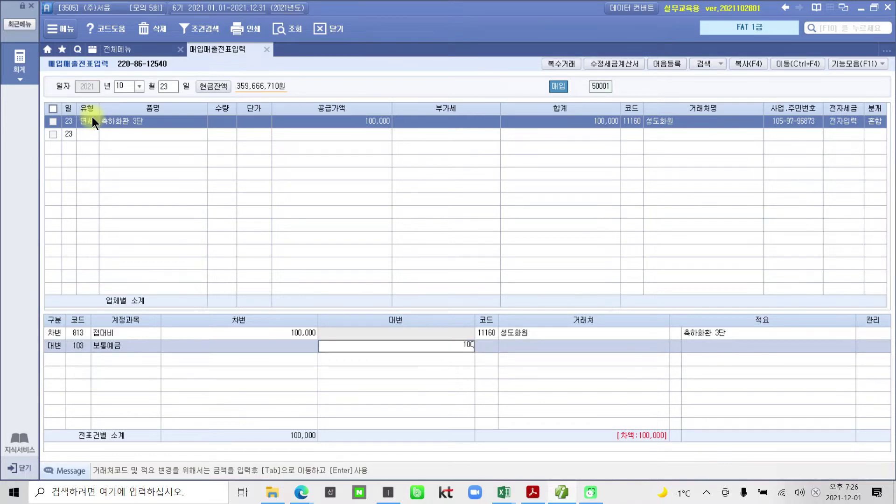
key(Return)
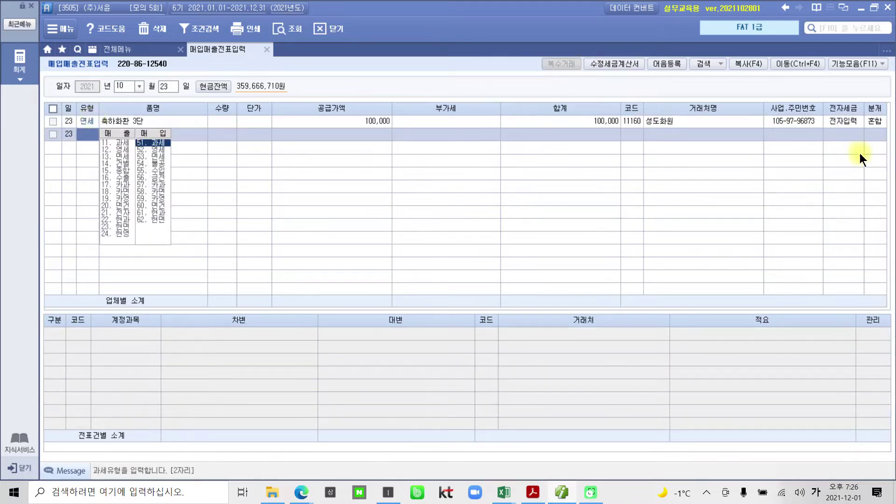
- Reopen the October 23 voucher's journal lines and change the 보통예금 line's 거래처 to 서울은행
click(870, 121)
click(486, 346)
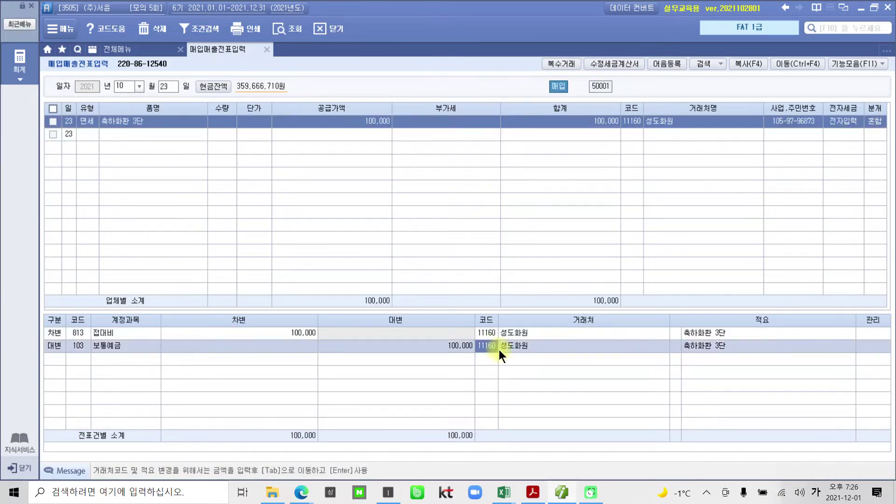
key(F2)
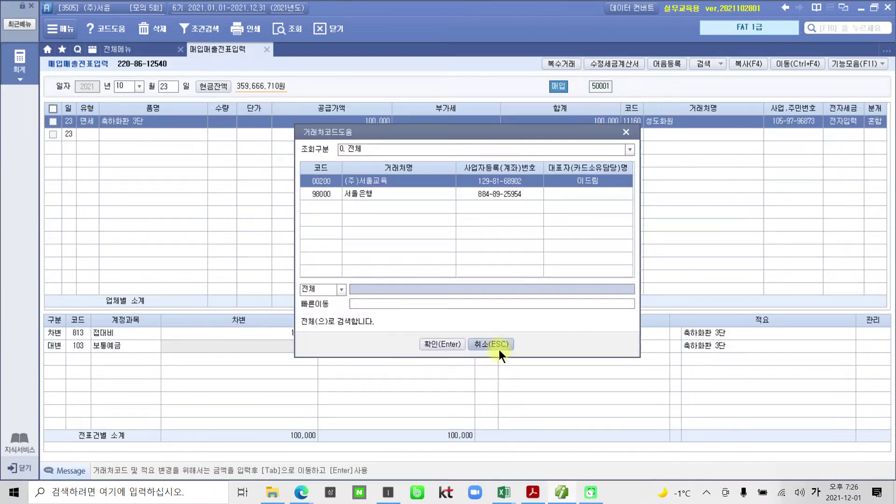
key(Down)
key(Return)
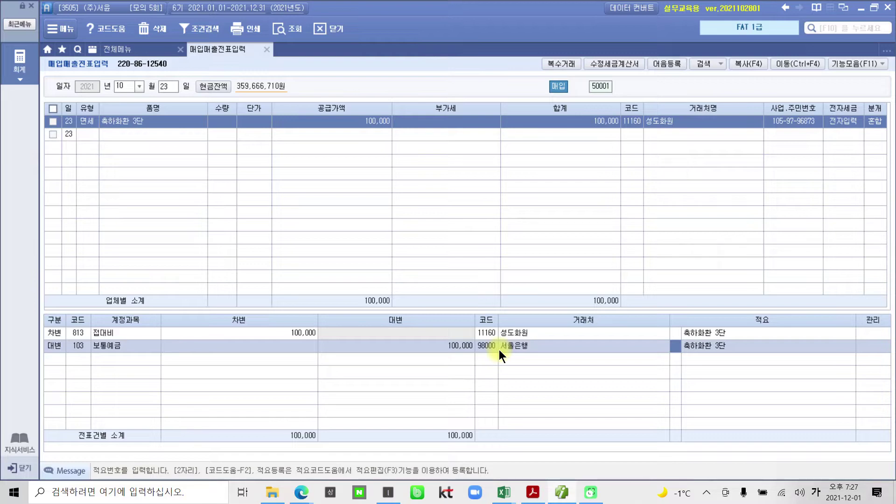
- Switch to the exam PDF in Acrobat Reader and highlight "취득한 토지의 기존 건축물을 철거하고" in question 5's 자료설명
click(534, 494)
scroll(443, 374, down, 5)
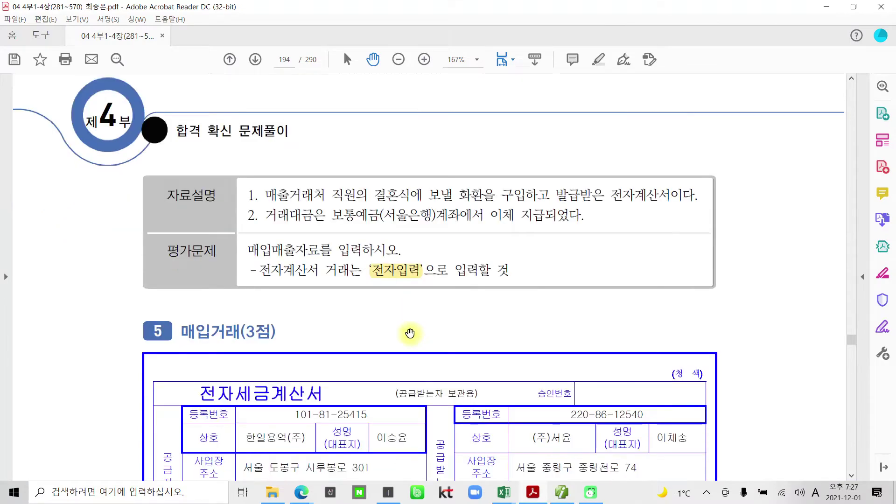
scroll(409, 335, down, 3)
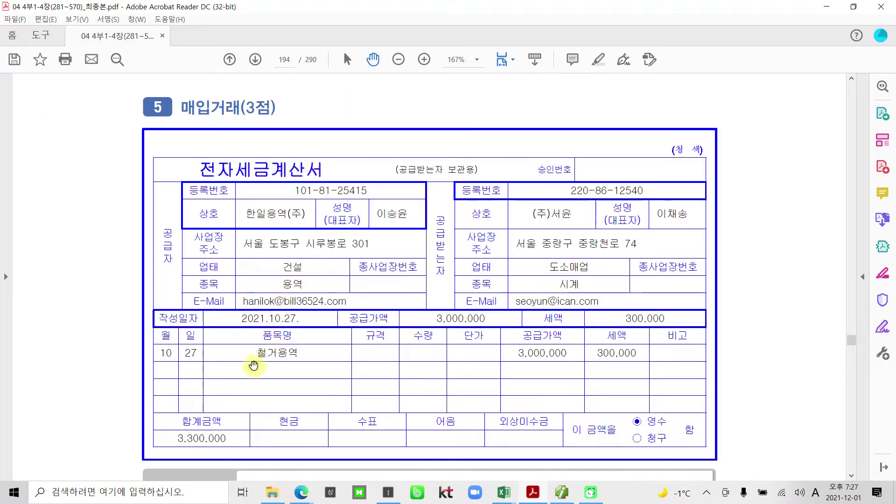
scroll(263, 367, down, 7)
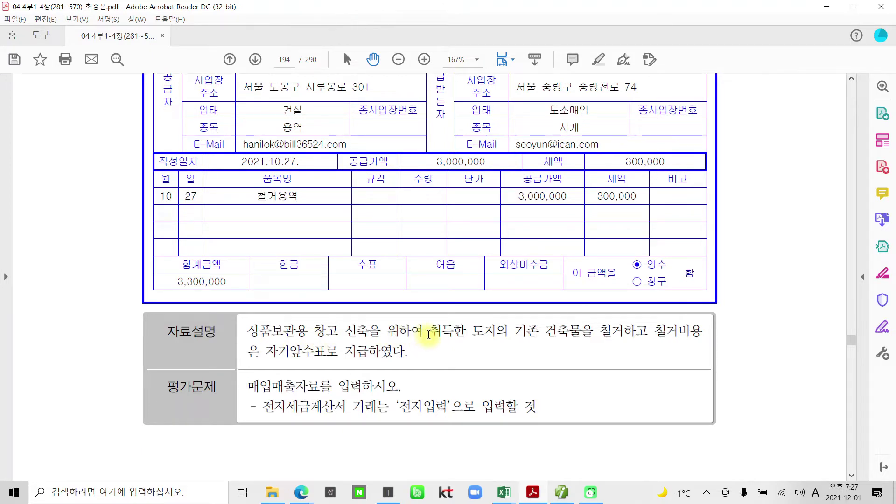
drag(428, 334, 647, 333)
right_click(628, 333)
click(665, 347)
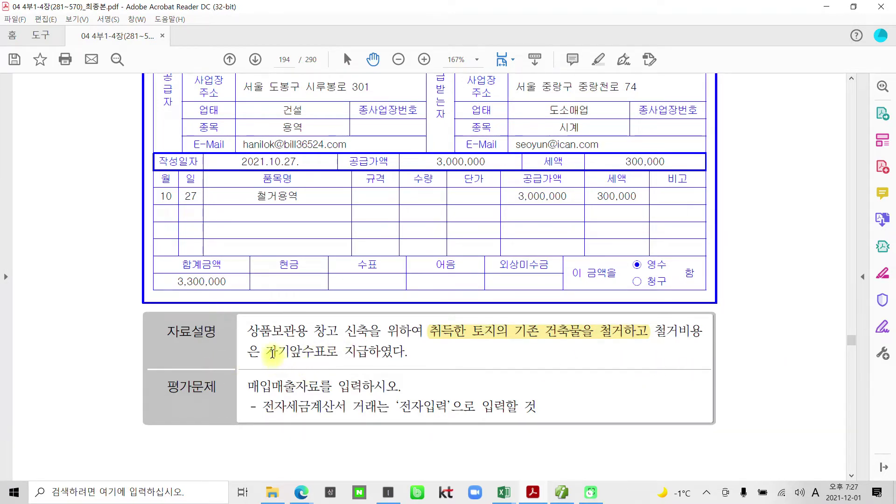
- Highlight "자기앞수표" in question 5's 자료설명
drag(271, 352, 329, 351)
right_click(320, 352)
click(373, 387)
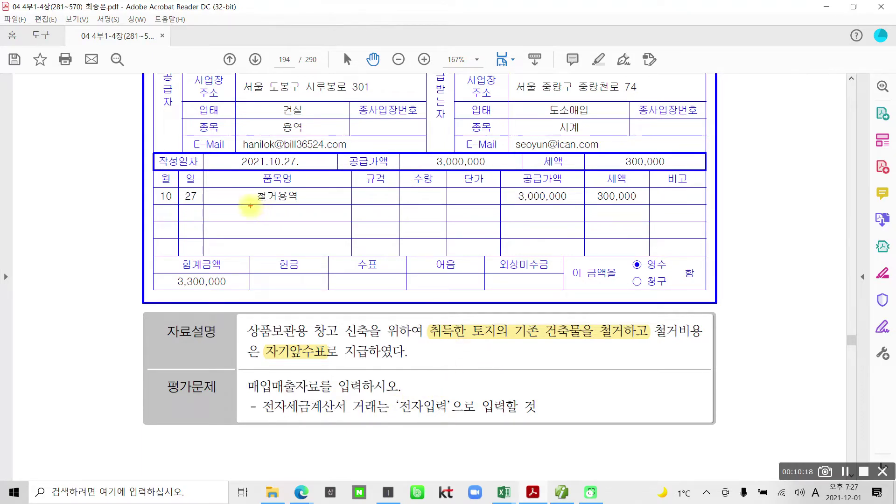
- Underline 철거용역 and the highlighted land phrase, circle 철거비용 and 토지의, and handwrite 취득원가 beside them in red
drag(250, 205, 333, 209)
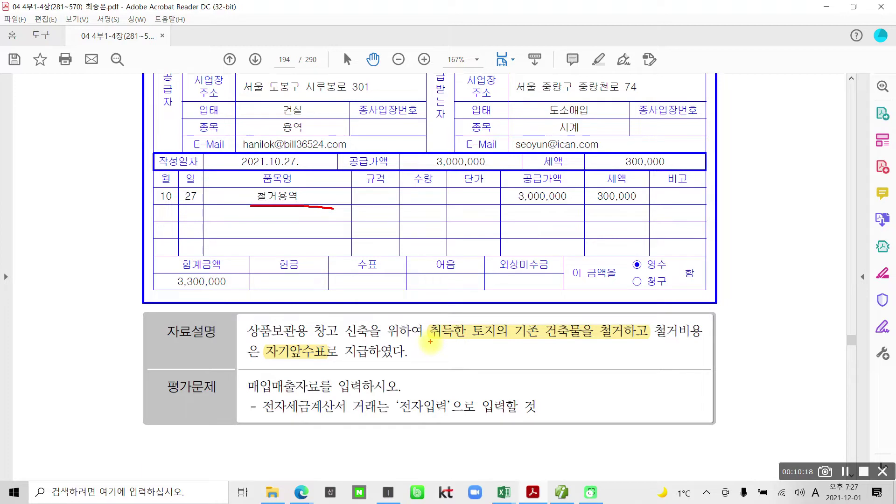
drag(430, 342, 630, 342)
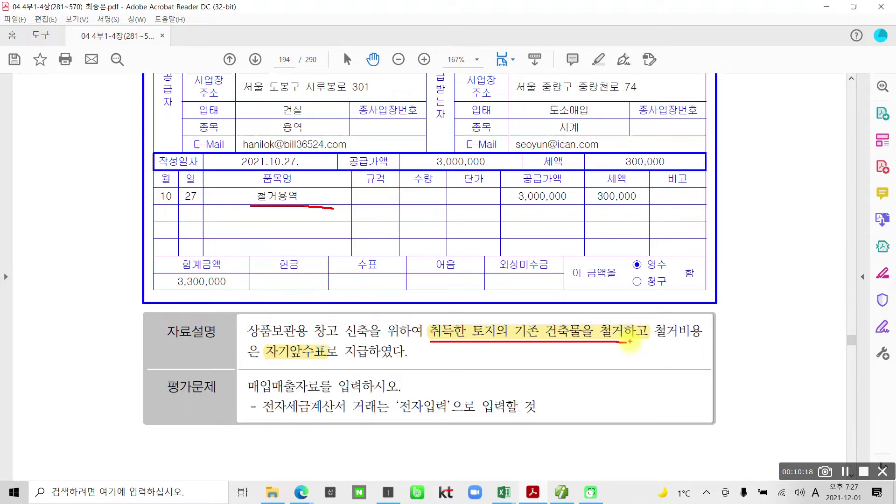
mouse_move(695, 359)
mouse_down()
mouse_move(678, 306)
mouse_move(706, 345)
mouse_up()
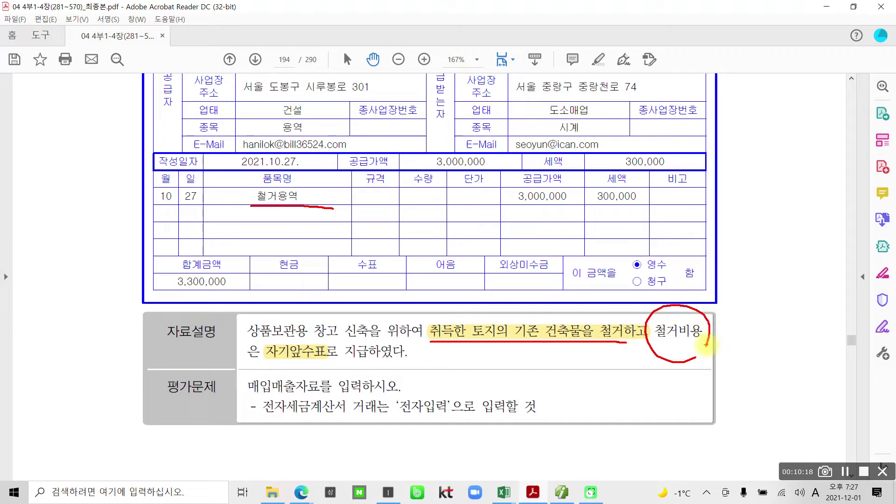
mouse_move(486, 360)
mouse_down()
mouse_move(507, 311)
mouse_move(495, 360)
mouse_move(555, 382)
mouse_up()
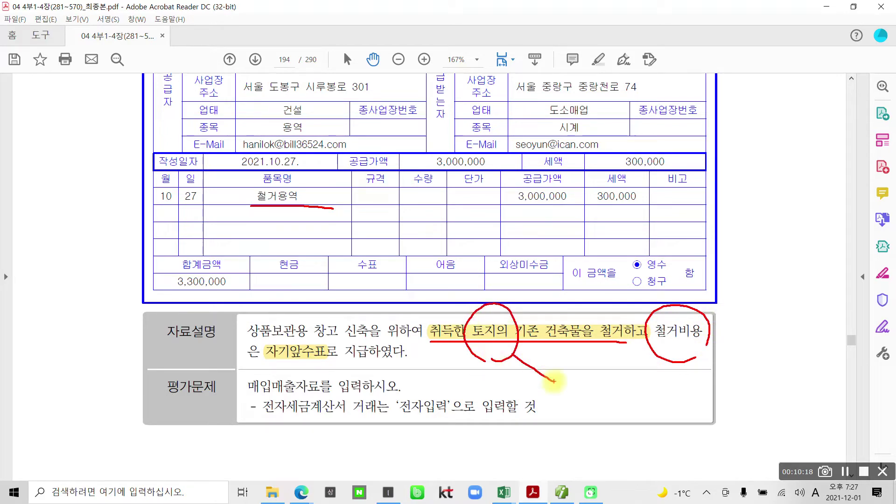
drag(575, 348, 586, 359)
mouse_move(565, 376)
mouse_down()
mouse_move(606, 432)
mouse_move(651, 388)
mouse_move(640, 428)
mouse_move(658, 408)
mouse_move(698, 423)
mouse_move(767, 403)
mouse_up()
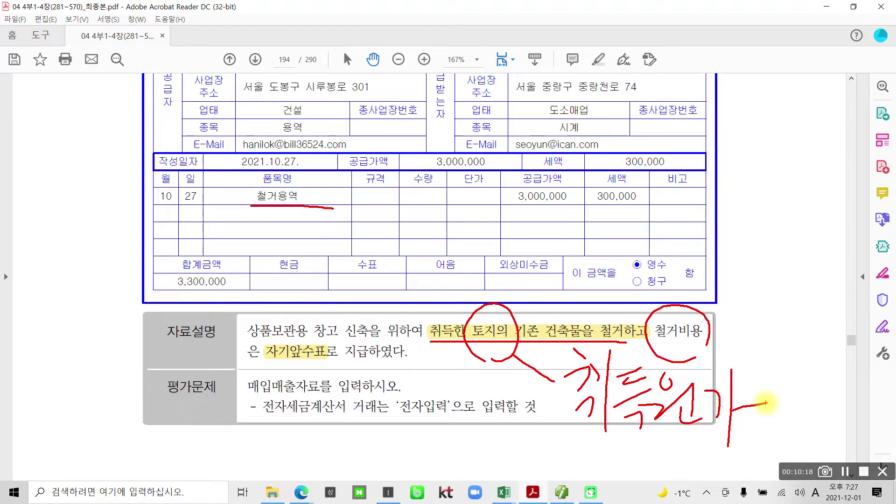
- Box and cross out the invoice's 세액, handwrite a circled 54 beside the invoice, and clear all red annotations
mouse_move(589, 146)
mouse_down()
mouse_move(646, 230)
mouse_move(656, 151)
mouse_move(602, 152)
mouse_up()
drag(641, 218, 604, 246)
drag(616, 225, 640, 246)
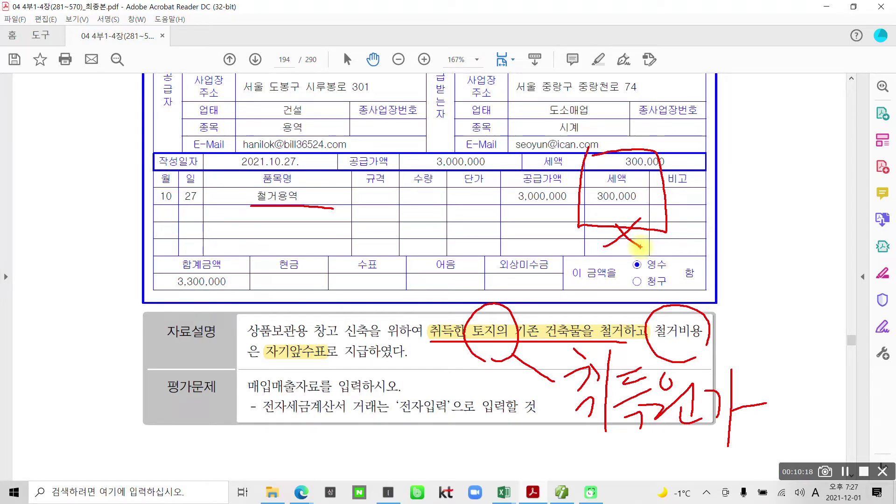
drag(69, 122, 52, 191)
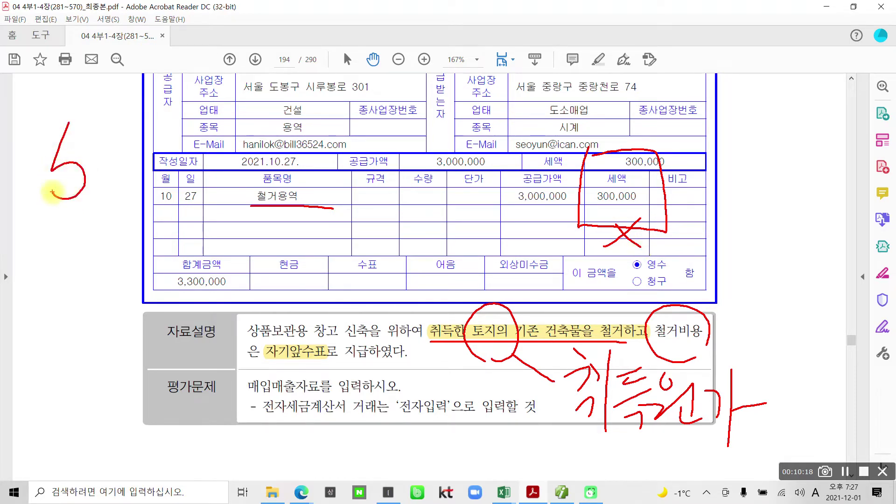
drag(57, 147, 85, 140)
mouse_move(121, 127)
mouse_down()
mouse_move(99, 171)
mouse_move(128, 192)
mouse_move(107, 202)
mouse_move(46, 136)
mouse_move(108, 246)
mouse_up()
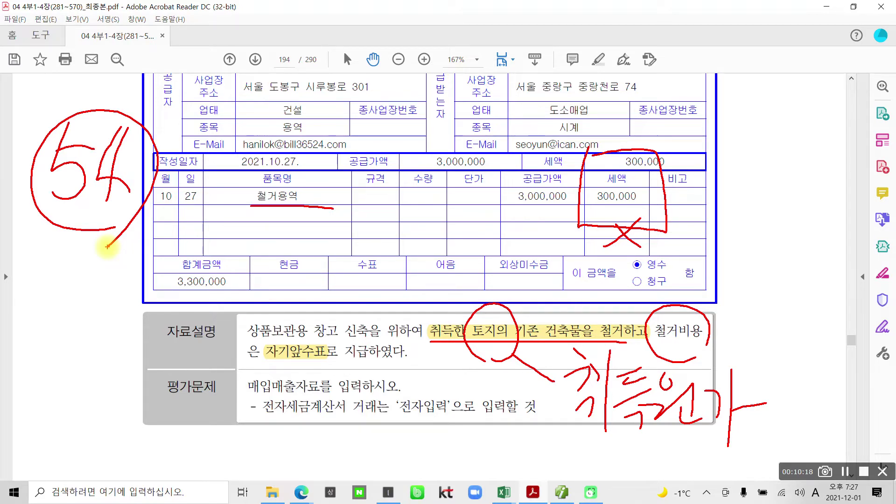
key(Escape)
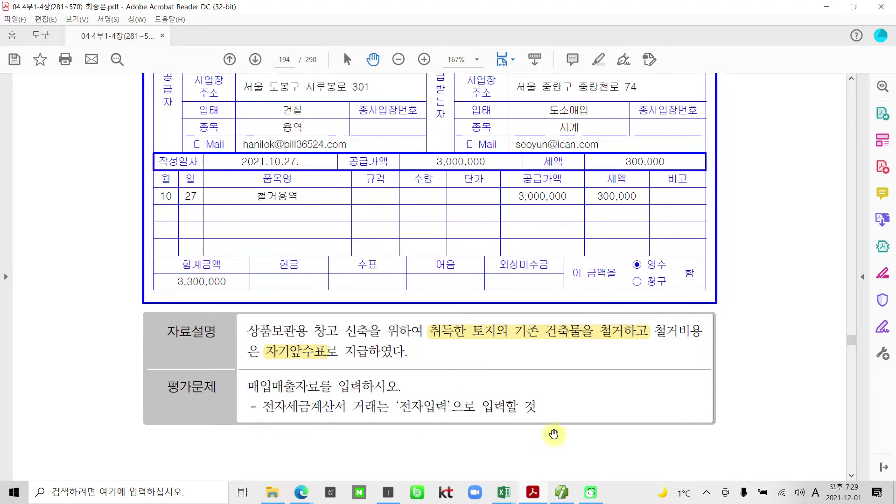
- Switch to the accounting program and set the voucher date to October 27
click(562, 493)
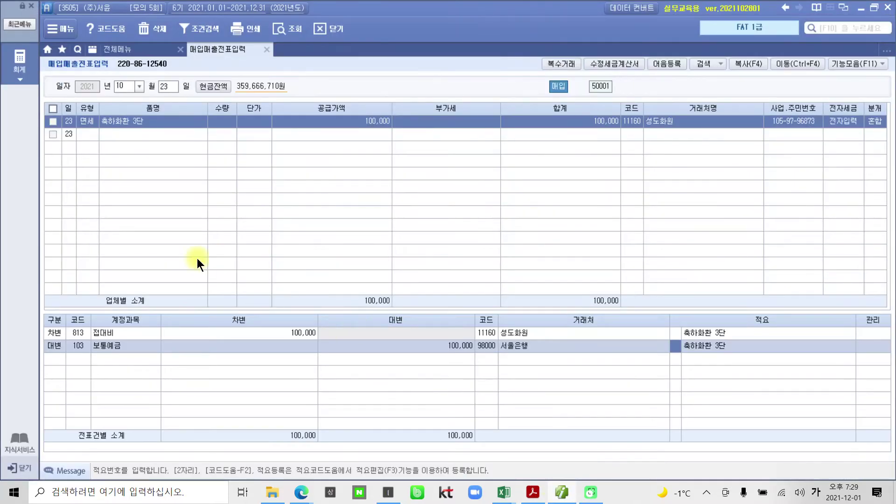
click(172, 88)
text(27)
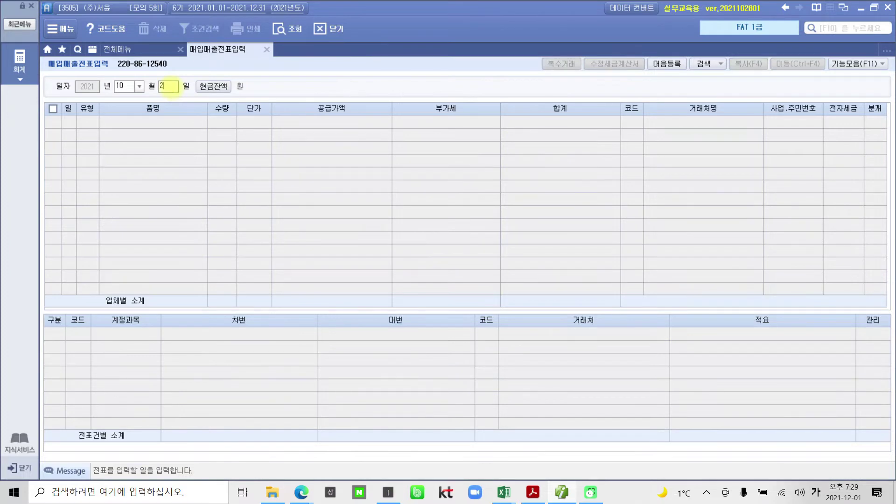
key(Return)
key(Return)
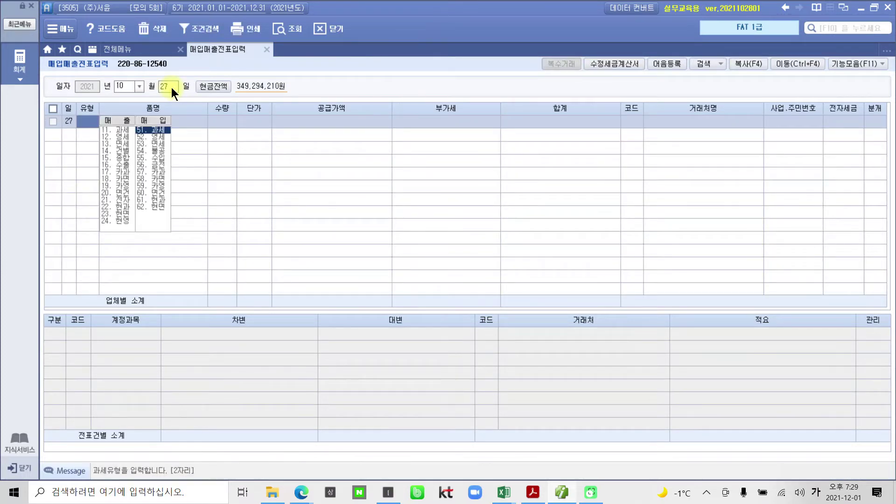
- Set the October 27 voucher's 유형 to 불공 and confirm a 불공제사유
text(54)
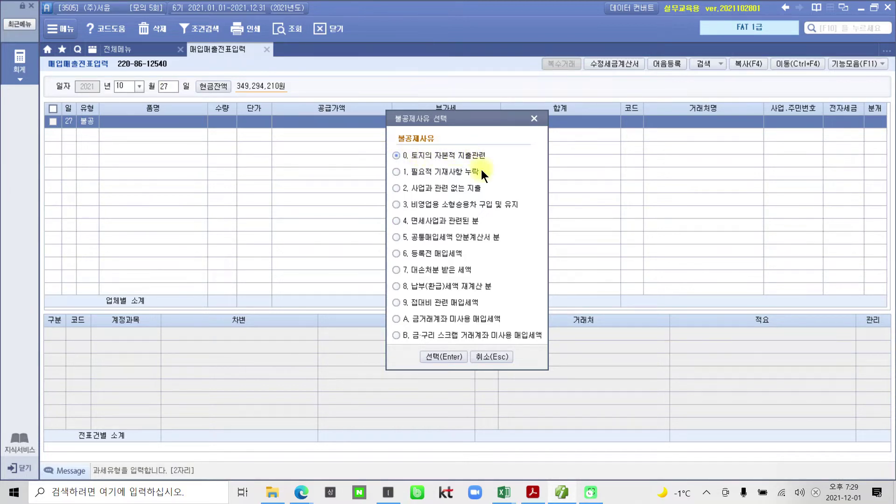
click(427, 304)
click(427, 354)
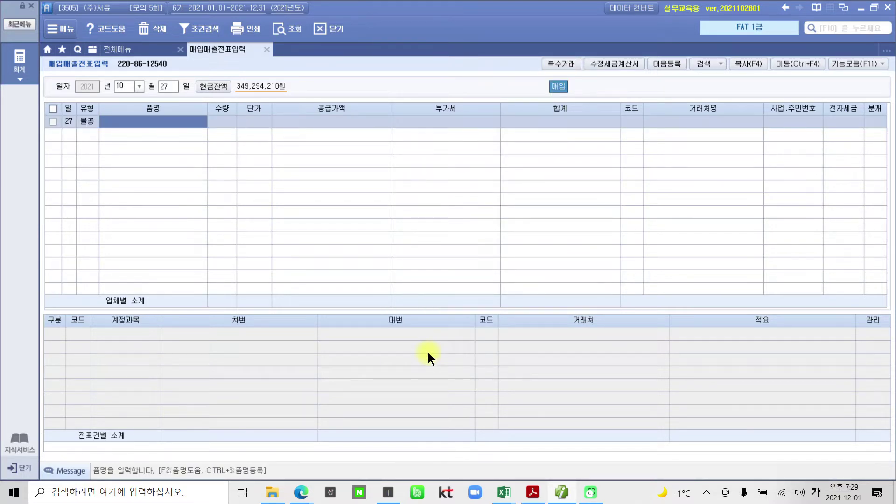
- Enter 철거용역 as the item name and 3,000,000 as the supply amount, leaving quantity and unit price blank and accepting the calculated 부가세
text(철거용역)
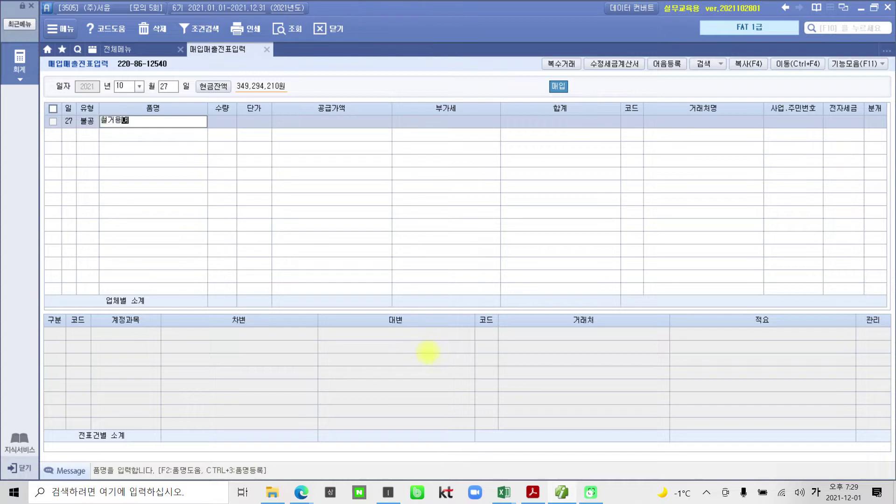
key(Return)
key(Return)
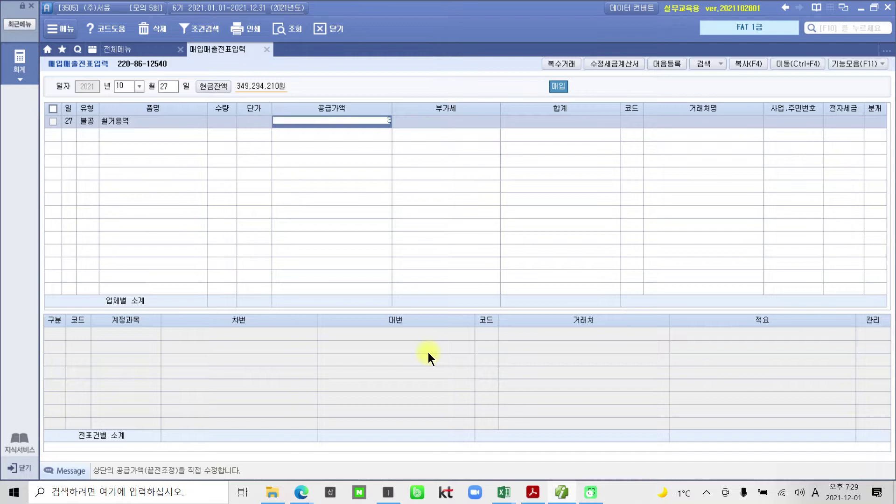
text(3000000)
key(Return)
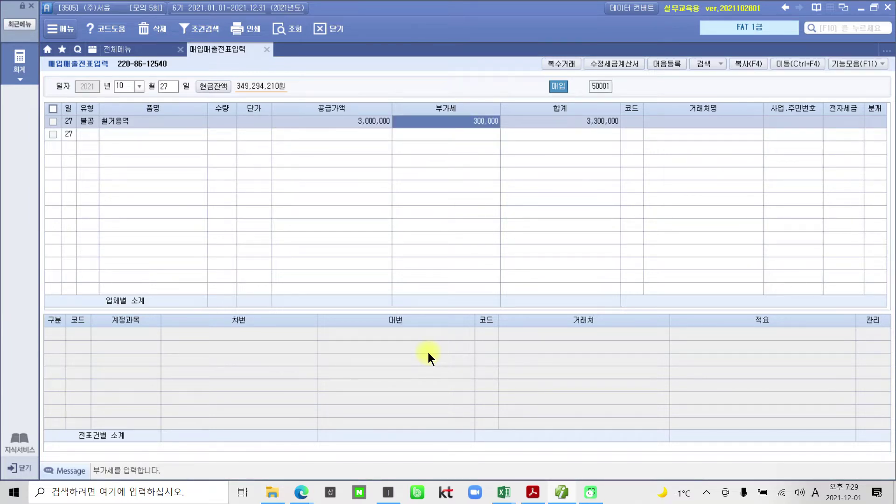
key(Return)
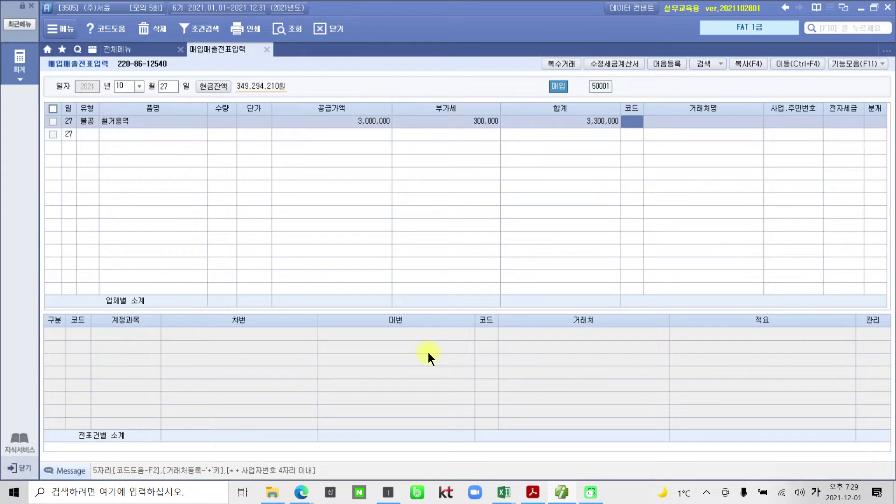
- Look up 한일 to assign 한일용역(주) as the voucher's vendor
text(한일)
key(Return)
key(Return)
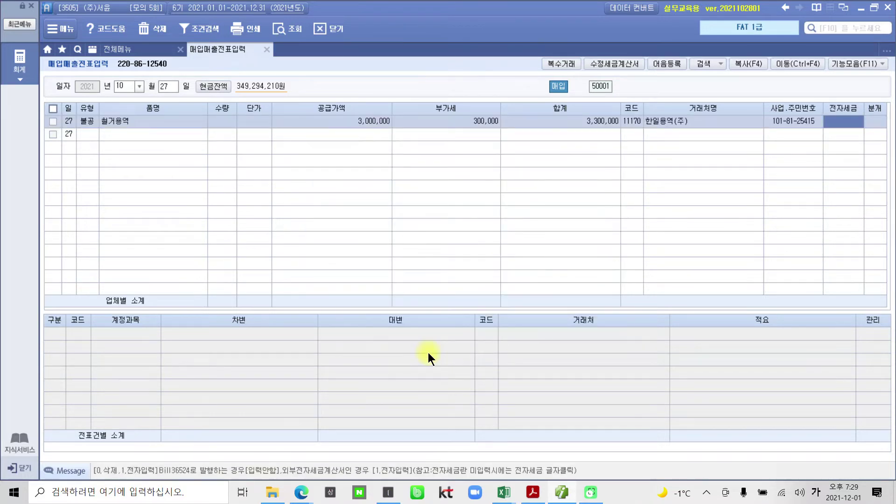
- Mark the October 27 demolition voucher as 전자입력 and journalize it as 현금 with 201 토지 as the debit account
text(1)
key(Return)
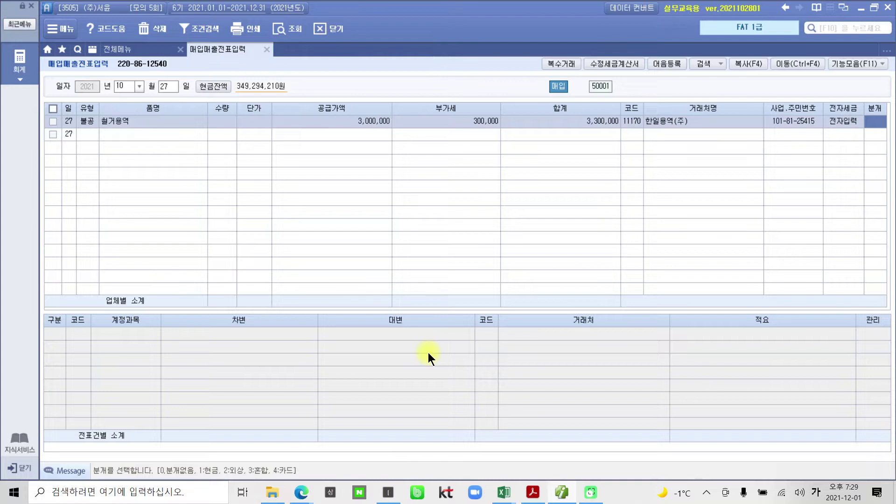
text(1)
key(Return)
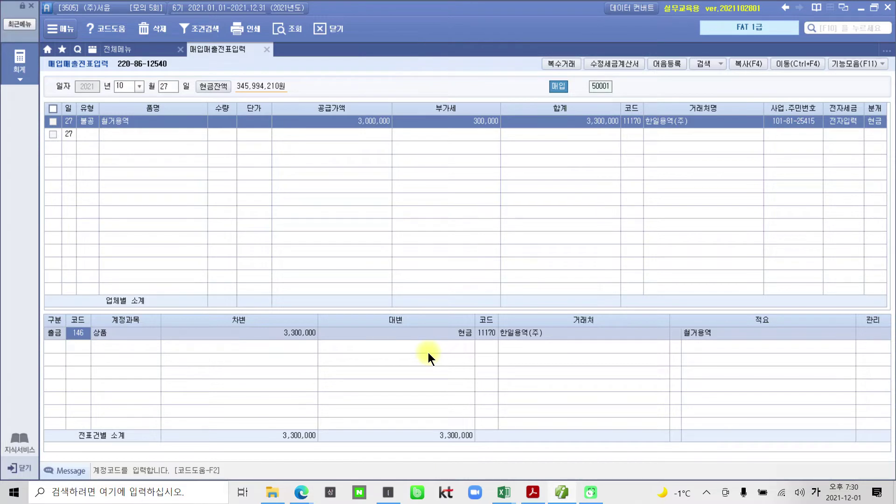
text(201)
key(Return)
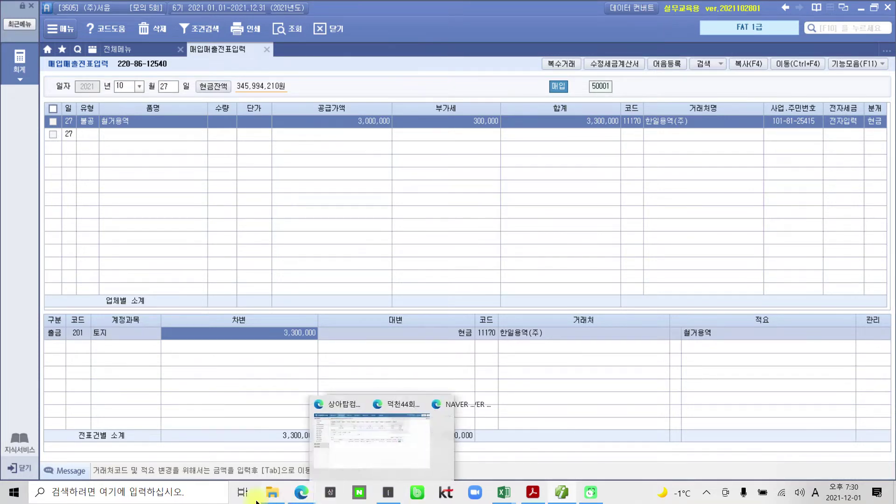
- Switch to the exam PDF and highlight 영업부서 직원들이 회식을 in question 6's 자료설명
click(533, 496)
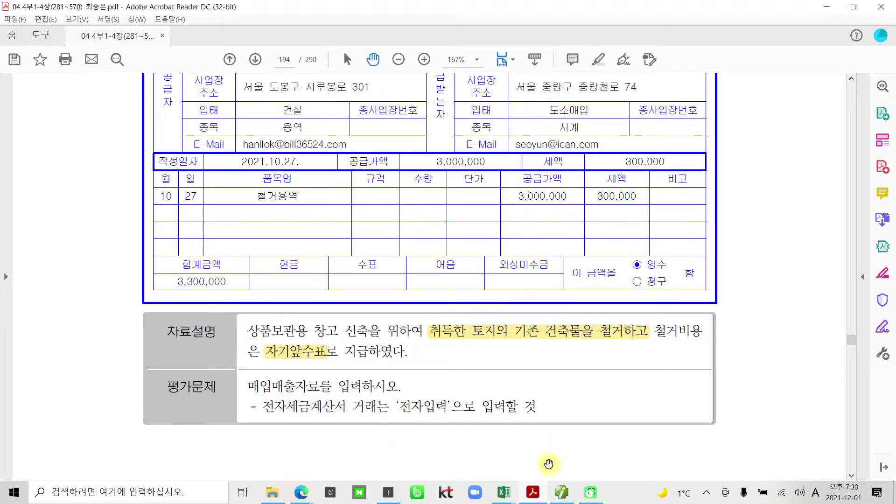
scroll(450, 411, down, 1)
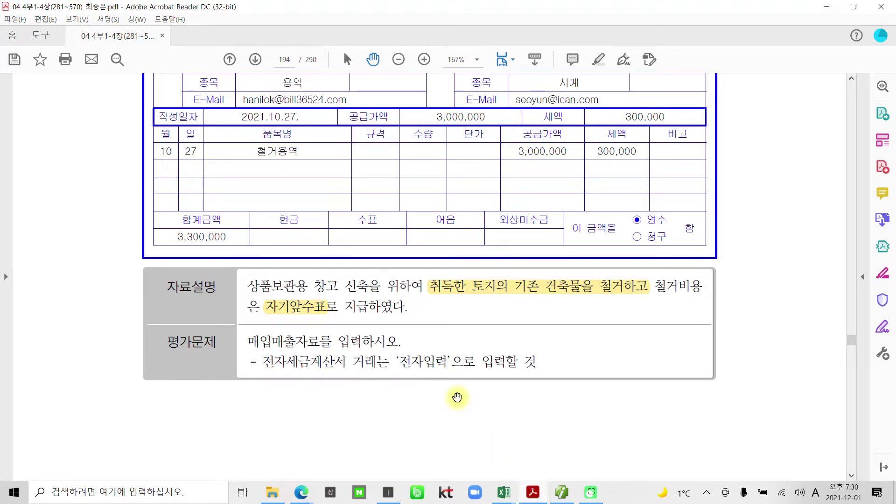
scroll(427, 375, down, 10)
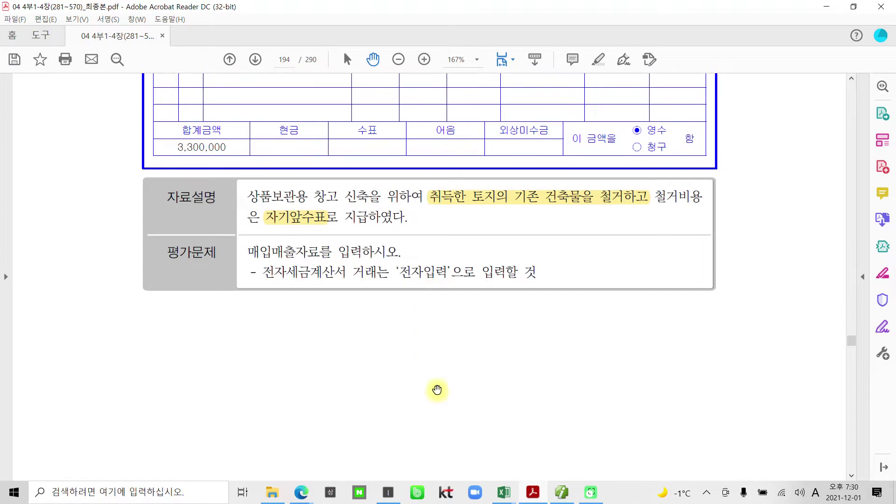
scroll(446, 401, down, 7)
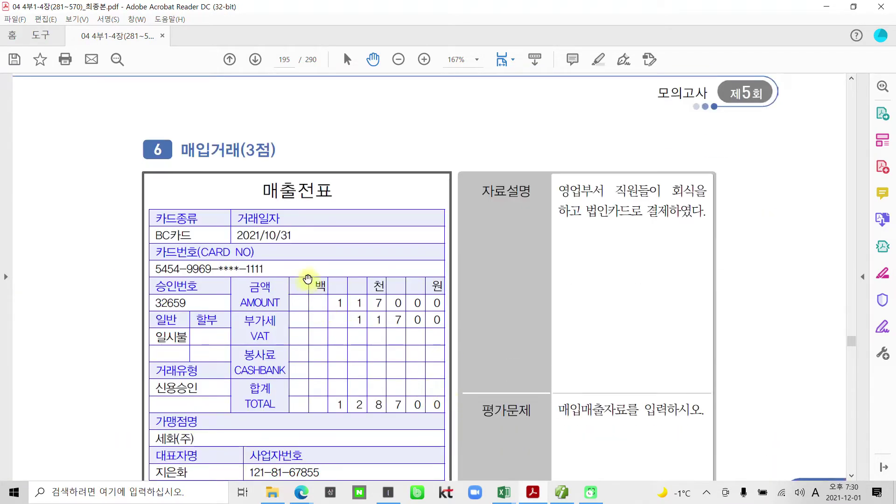
scroll(306, 277, down, 1)
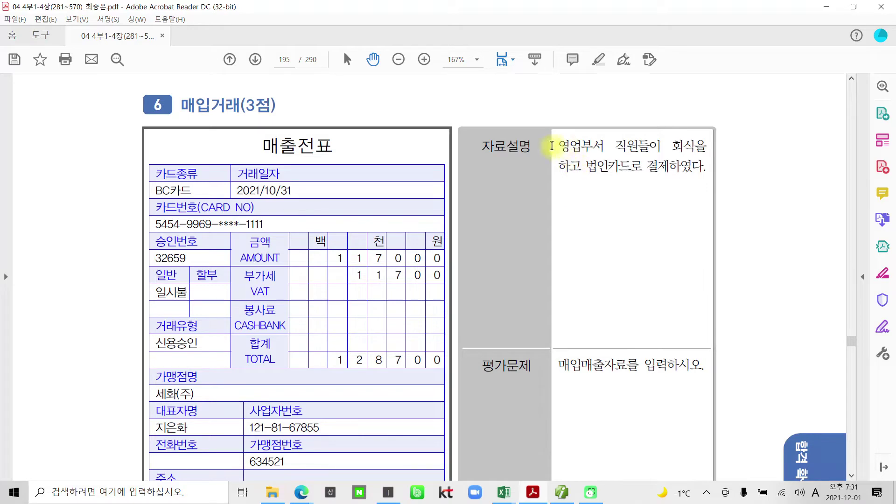
drag(555, 142, 675, 144)
right_click(674, 144)
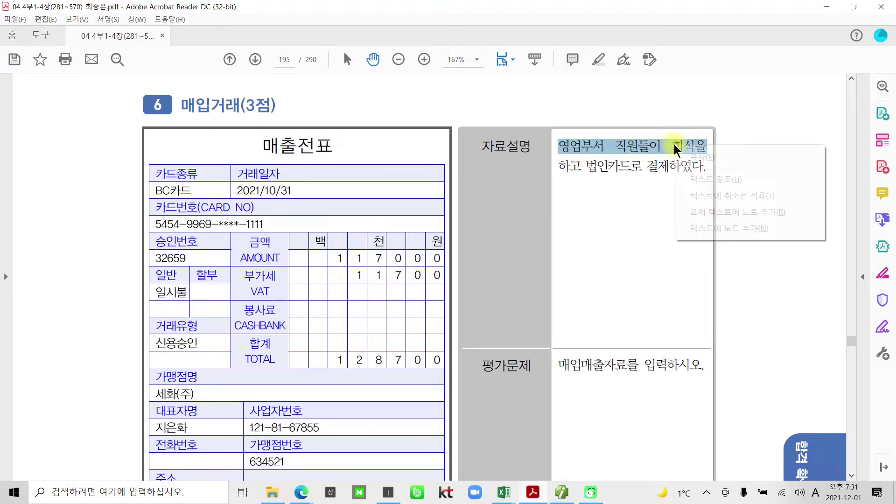
click(706, 182)
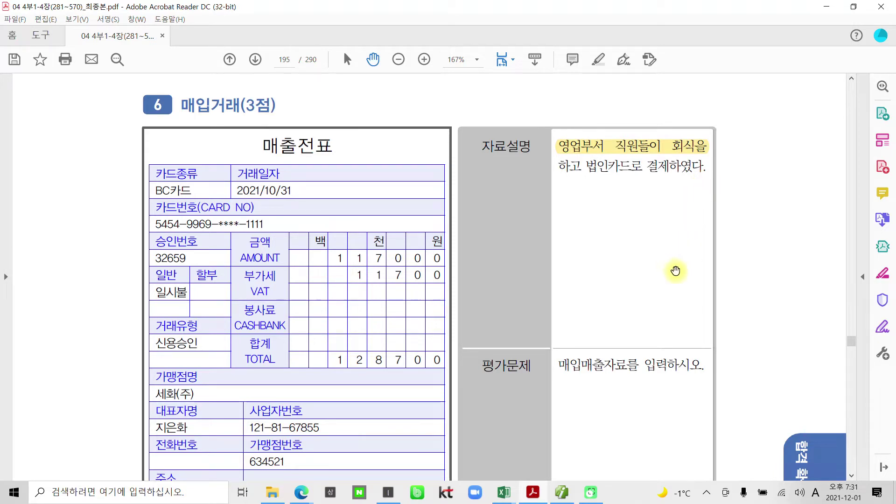
- Examine question 6's 매출전표 for the total amount, card type, merchant and transaction date
scroll(593, 341, down, 2)
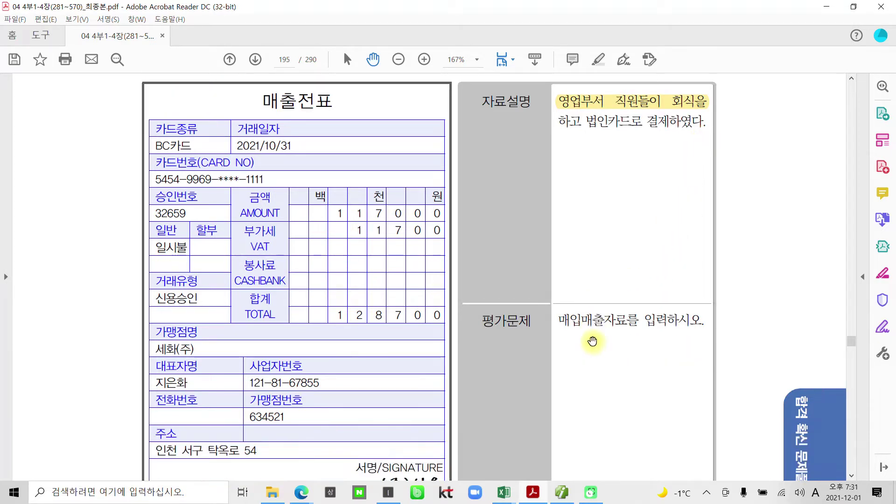
scroll(591, 327, down, 2)
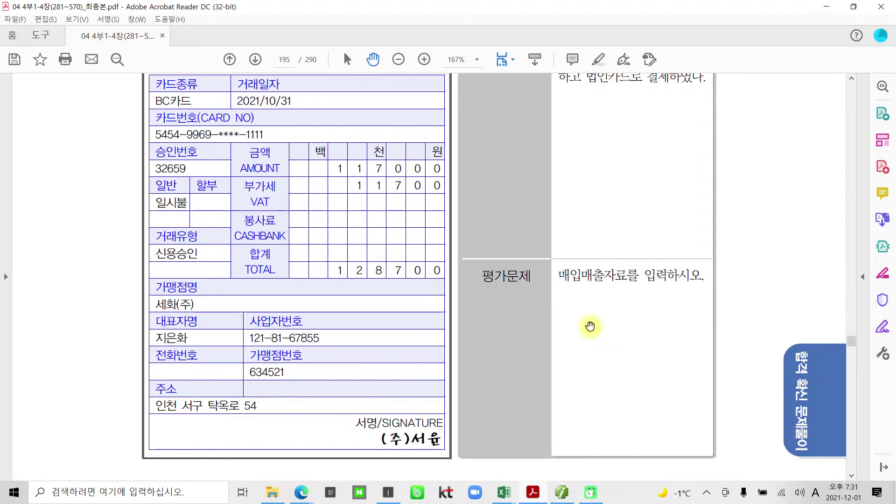
scroll(591, 326, up, 2)
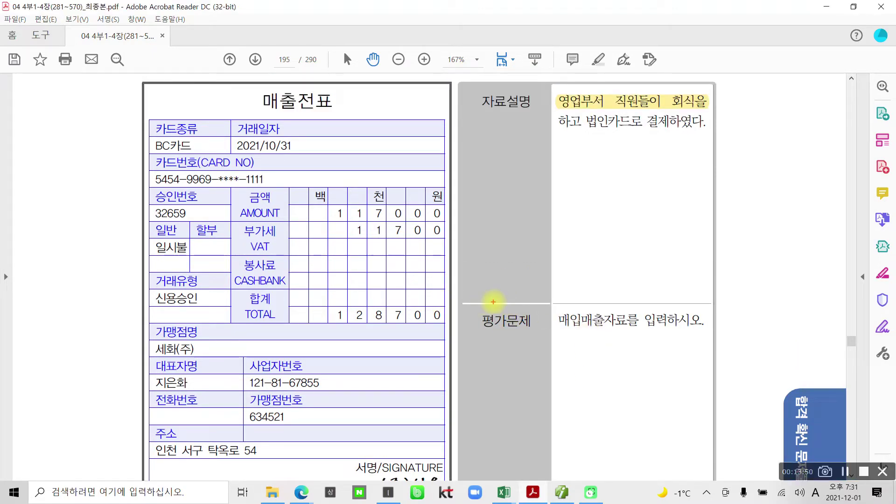
mouse_move(443, 343)
mouse_down()
mouse_move(401, 349)
mouse_move(405, 281)
mouse_move(438, 334)
mouse_up()
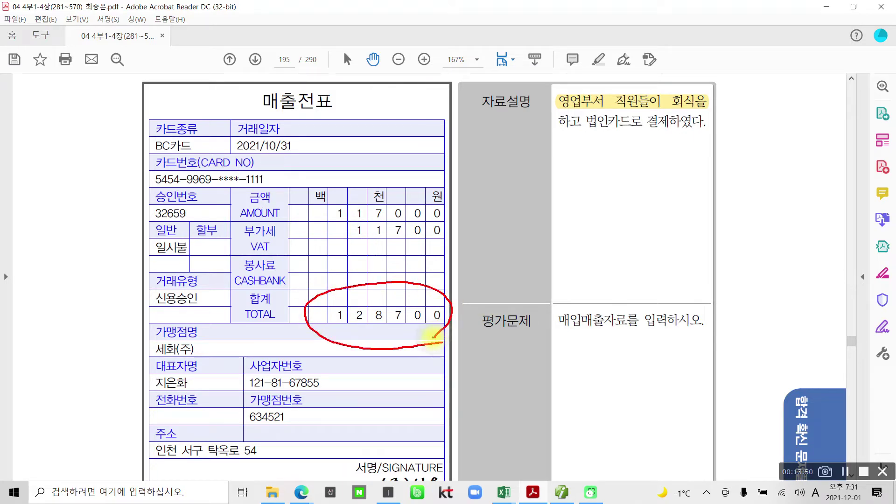
mouse_move(196, 162)
mouse_down()
mouse_move(135, 160)
mouse_move(212, 147)
mouse_move(200, 163)
mouse_up()
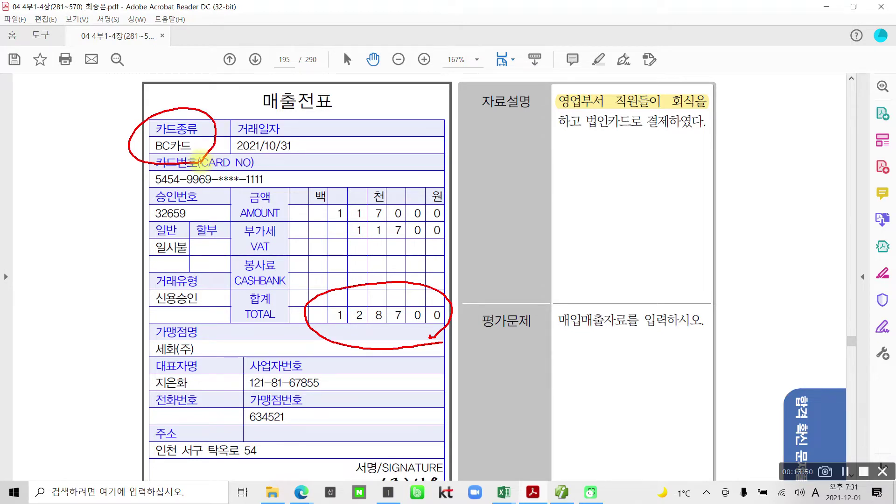
mouse_move(210, 363)
mouse_down()
mouse_move(150, 366)
mouse_move(213, 339)
mouse_move(194, 383)
mouse_up()
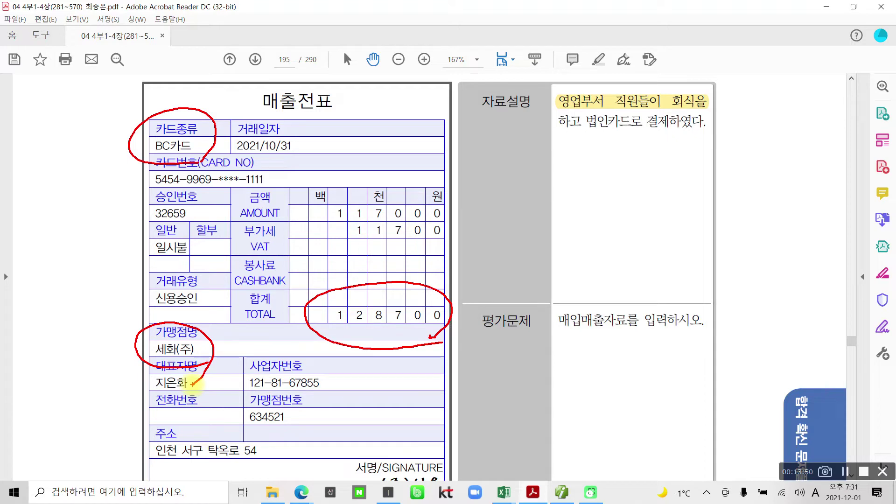
mouse_move(276, 177)
mouse_down()
mouse_move(296, 119)
mouse_move(272, 187)
mouse_up()
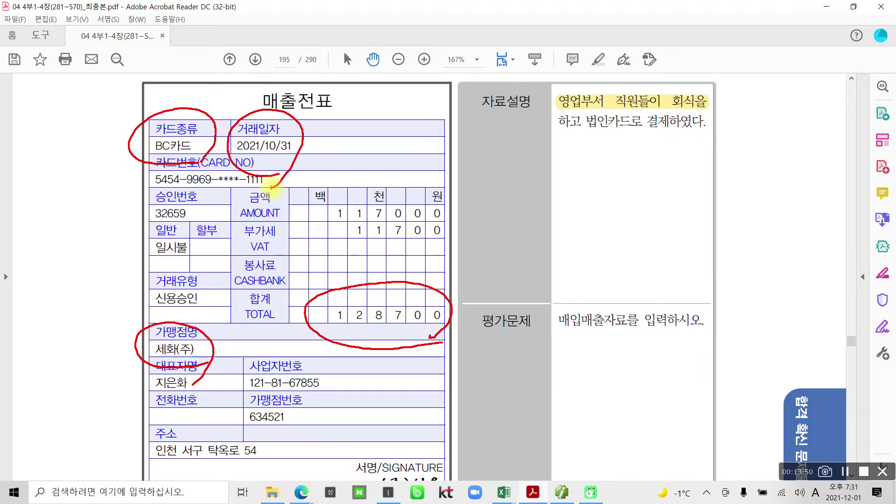
key(Escape)
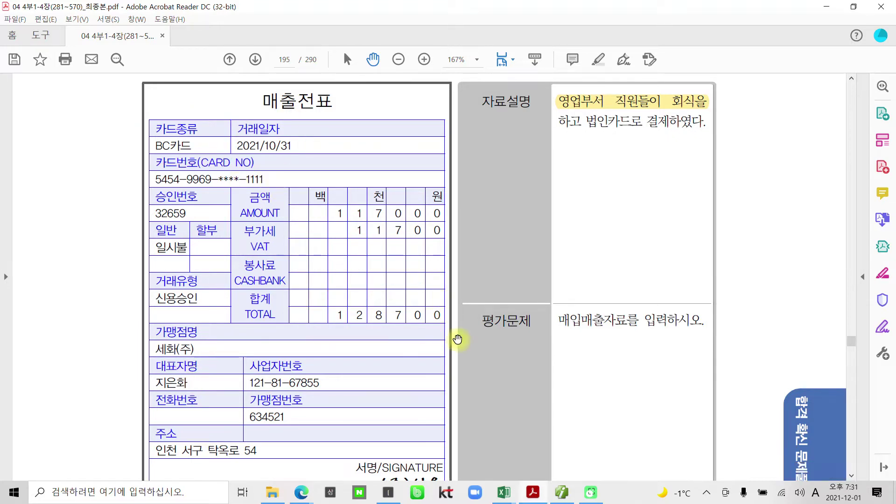
- Switch to the accounting program and set the voucher date to October 31
click(560, 494)
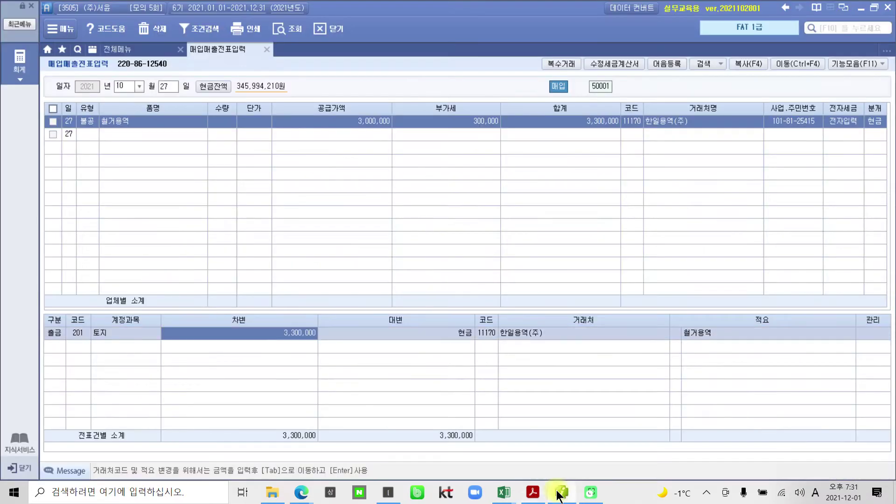
click(164, 84)
text(31)
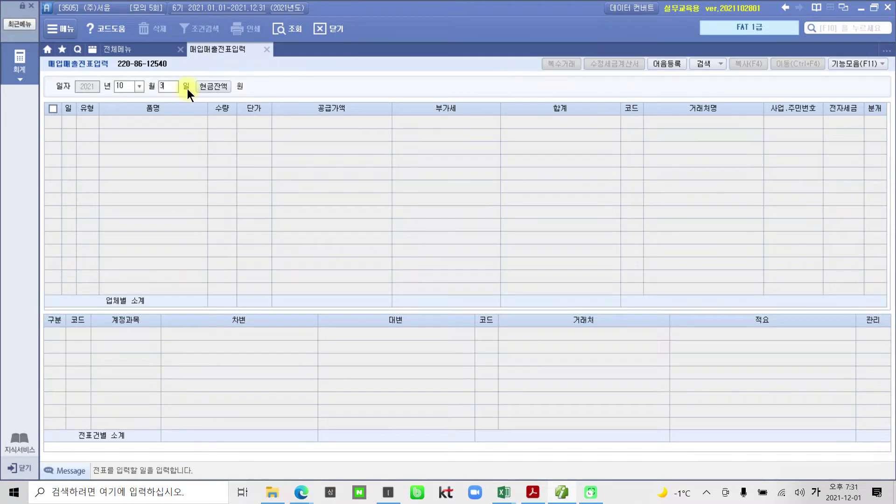
key(Return)
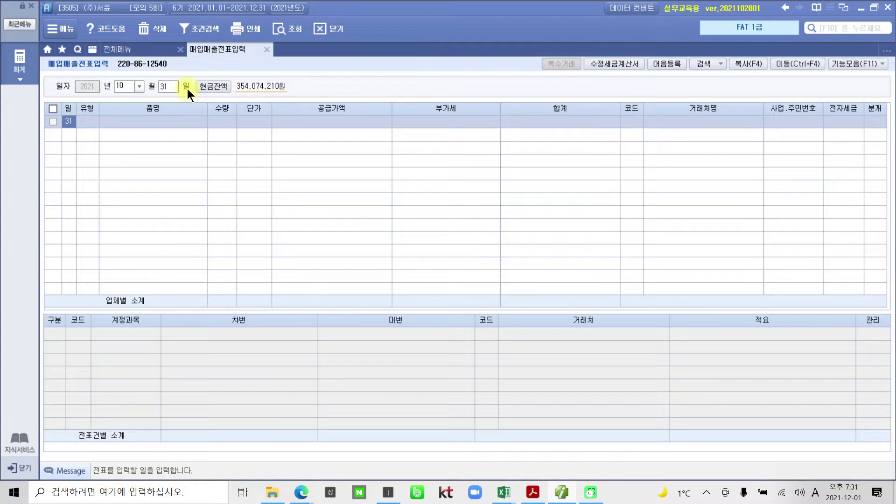
- Set the October 31 voucher's 유형 to 57 카과 and choose BC카드 as its credit card company
key(Return)
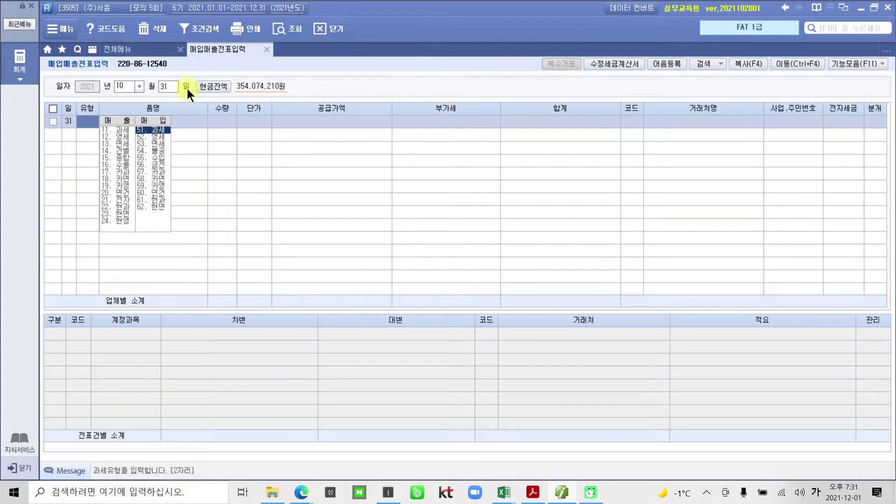
text(57)
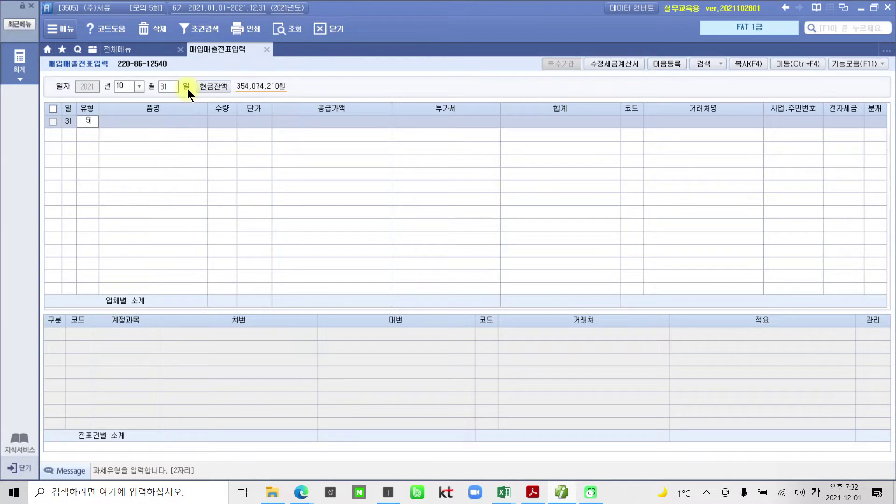
key(Return)
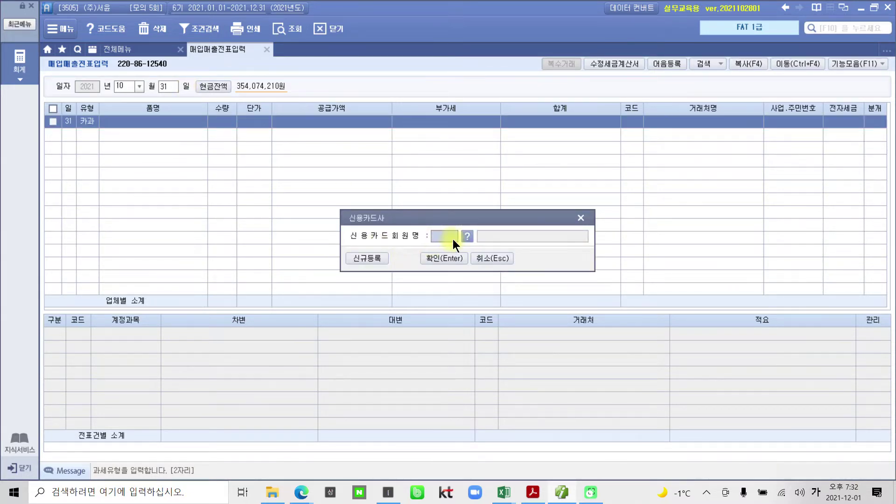
click(465, 236)
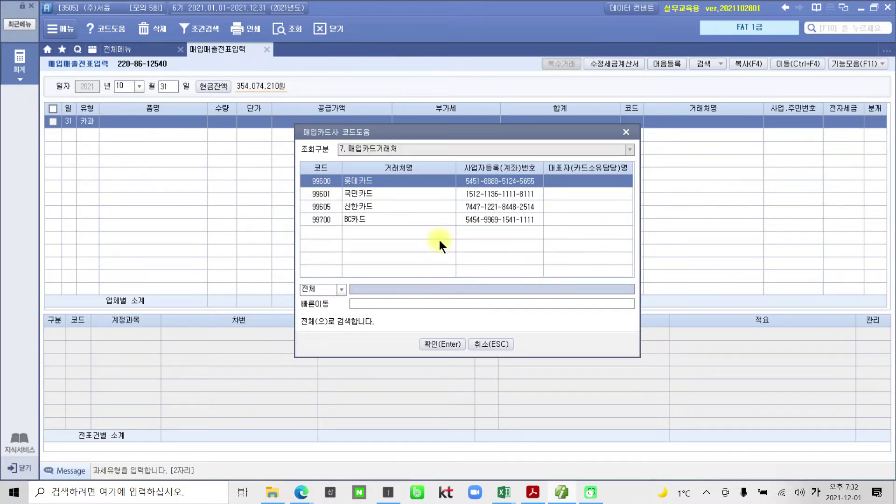
click(372, 220)
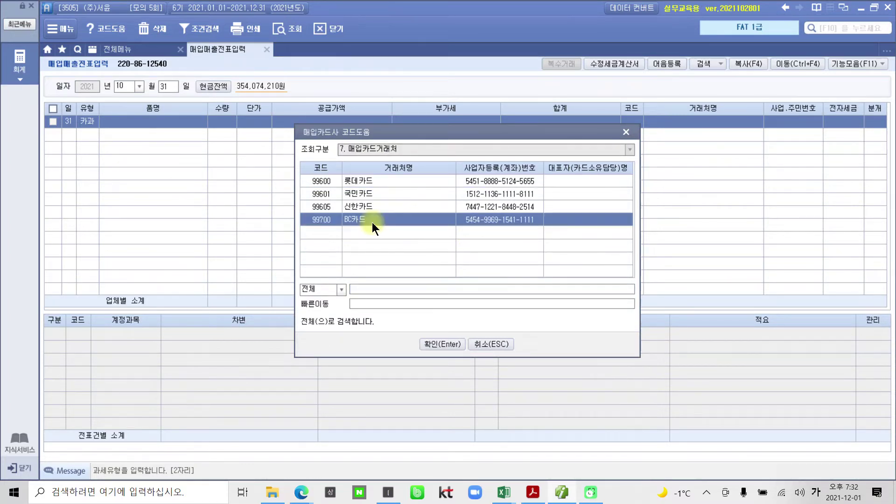
click(457, 345)
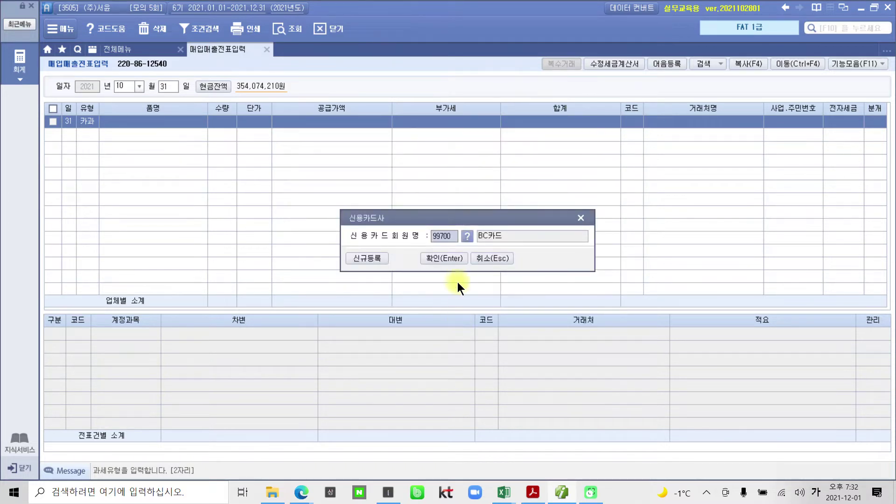
click(454, 258)
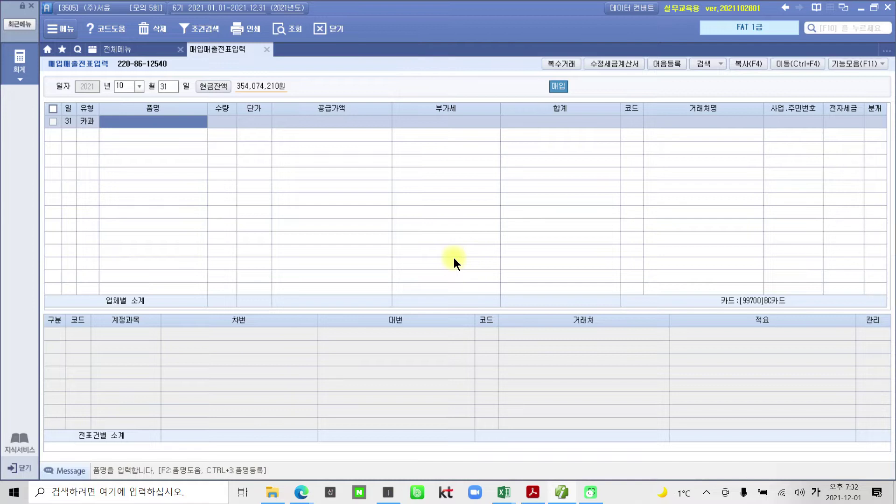
text(회)
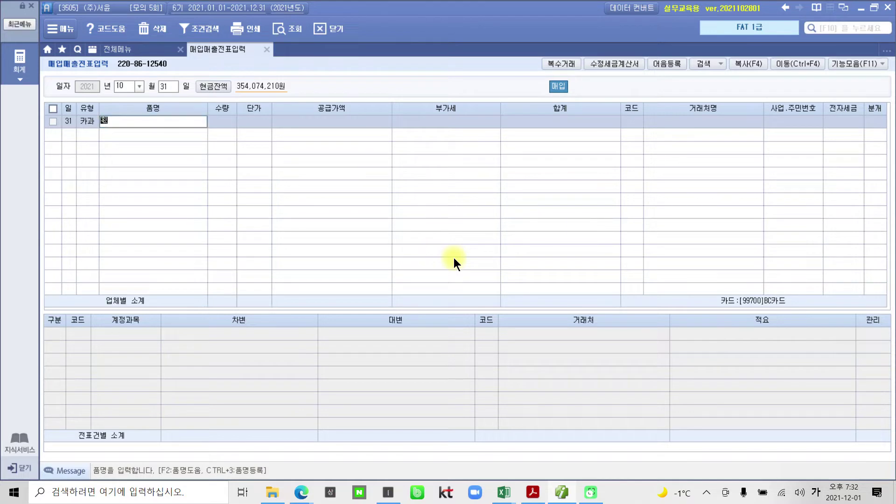
text(식비)
key(Return)
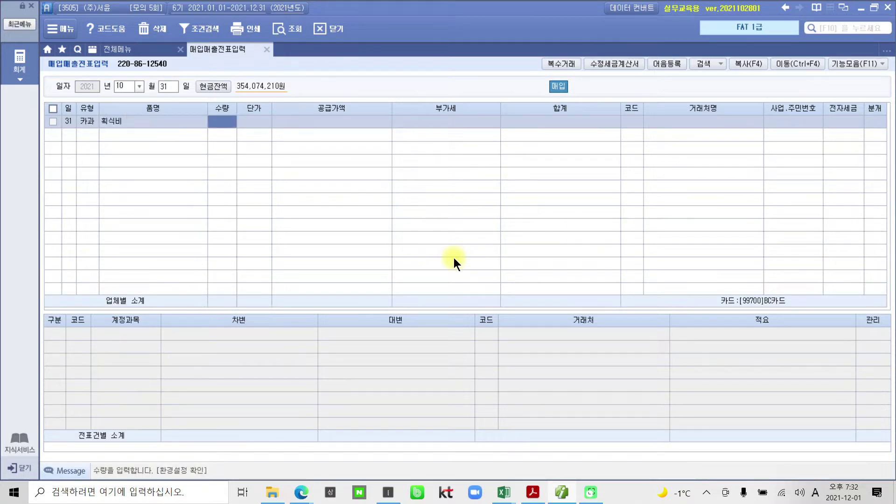
key(shift+Tab)
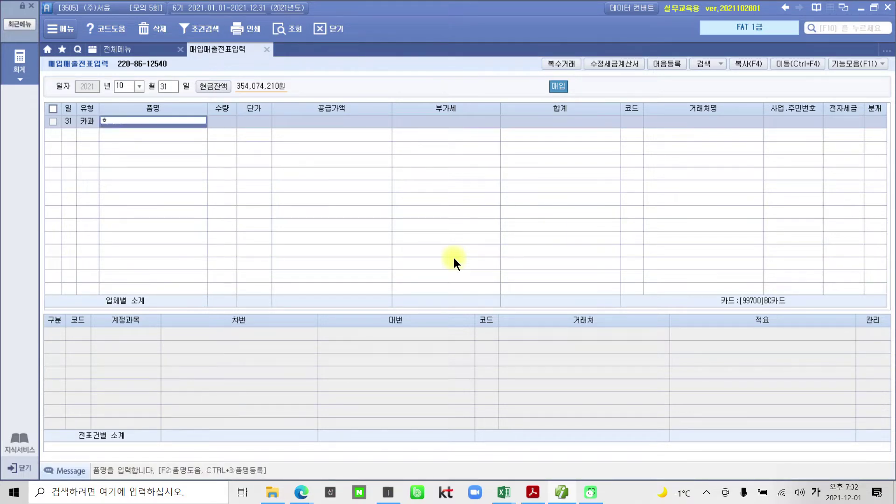
- Enter 회식비 as the October 31 voucher's 품명 and 128700 as its 공급가액
text(회)
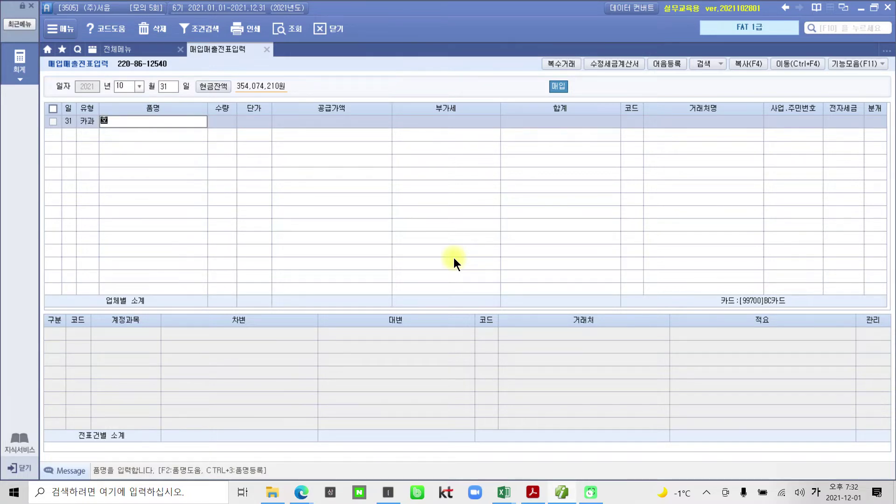
text(식비)
key(Return)
key(Hangul)
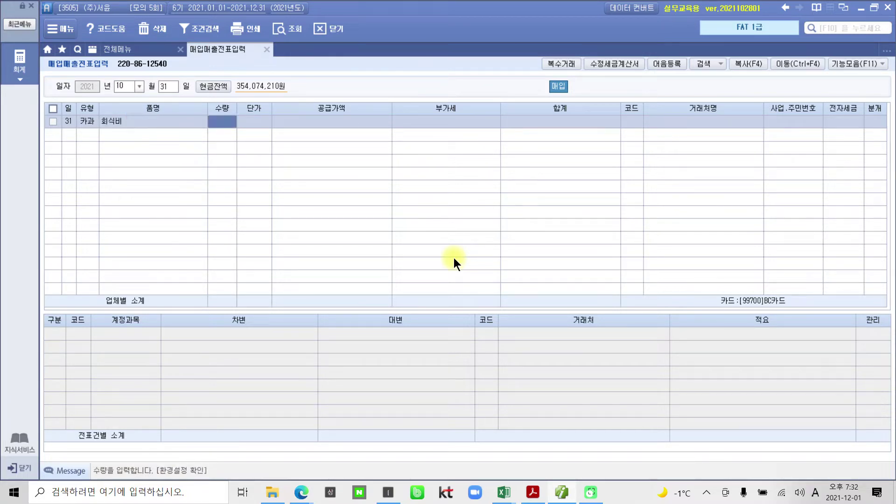
key(Return)
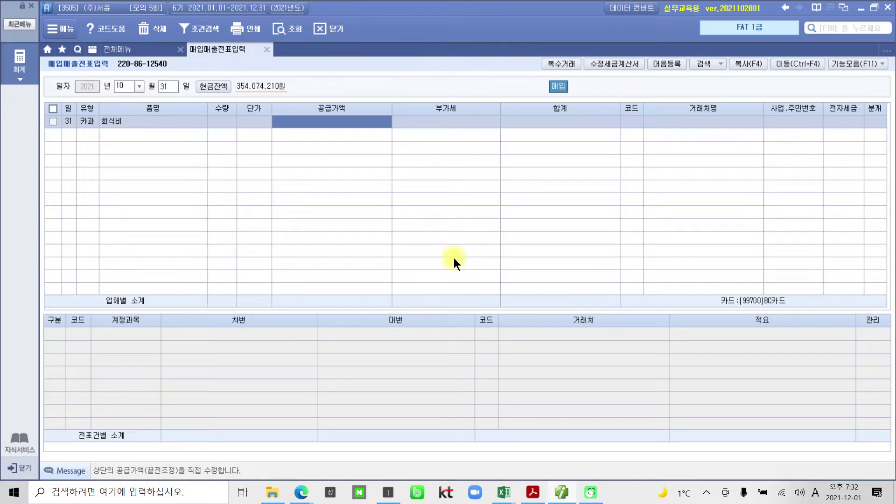
text(128700)
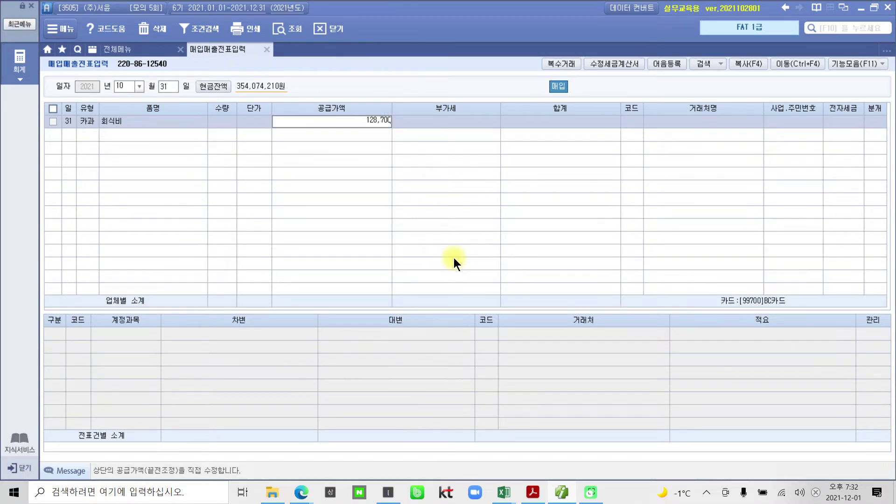
key(Return)
key(Return)
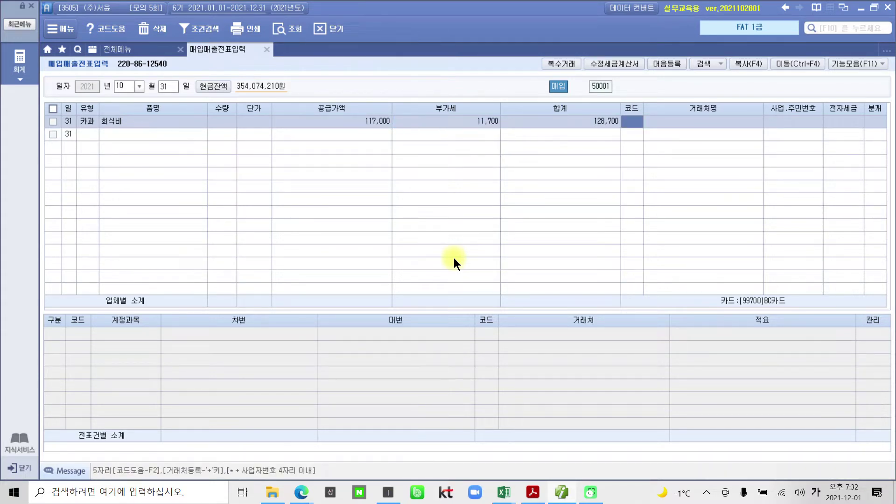
- Assign 세화(주) as the October 31 voucher's 거래처 and set its 분개 to 4 카드
text(세화)
key(Return)
key(Return)
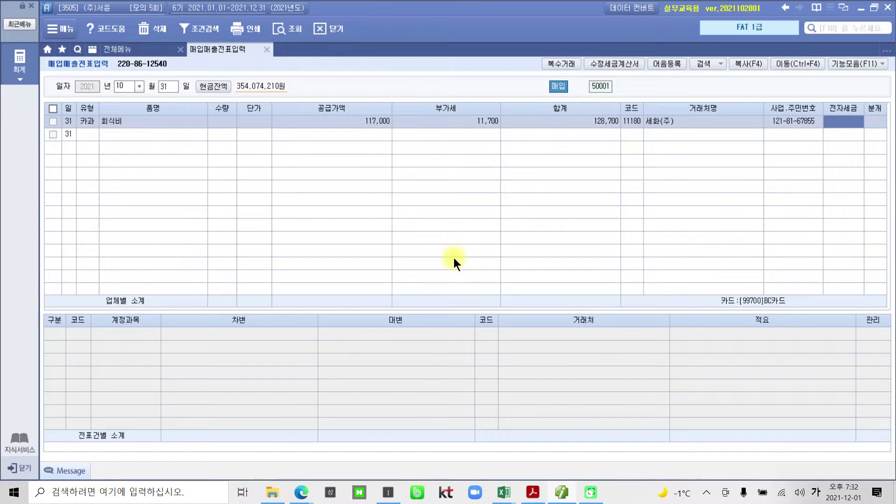
key(Return)
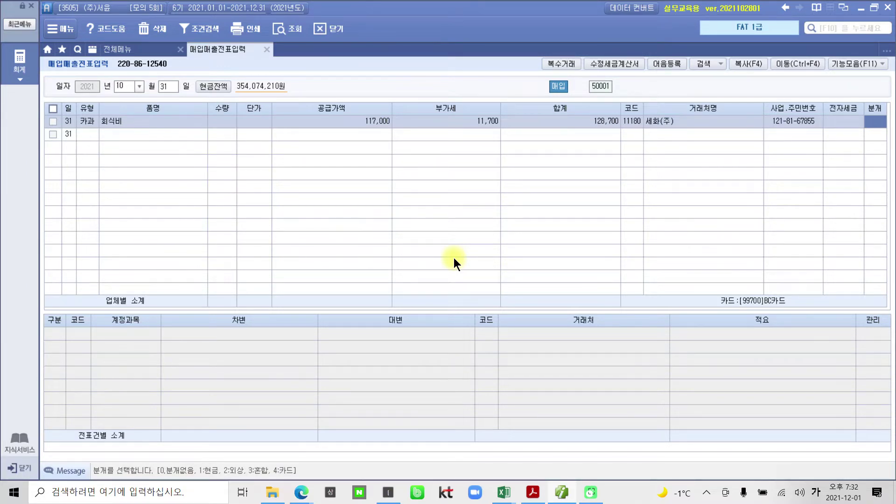
text(4)
key(Return)
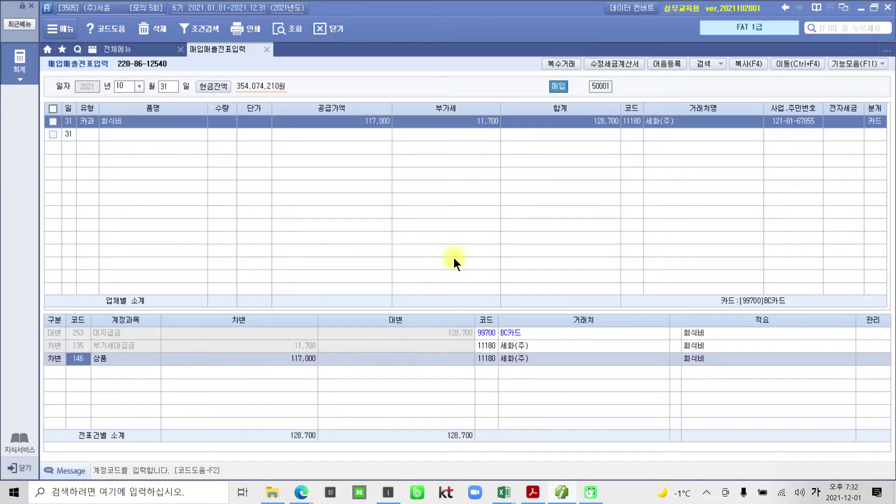
- Review the voucher's 미지급금 and 부가세대급금 journal lines and change the 상품 line's account to 811 복리후생비
click(99, 331)
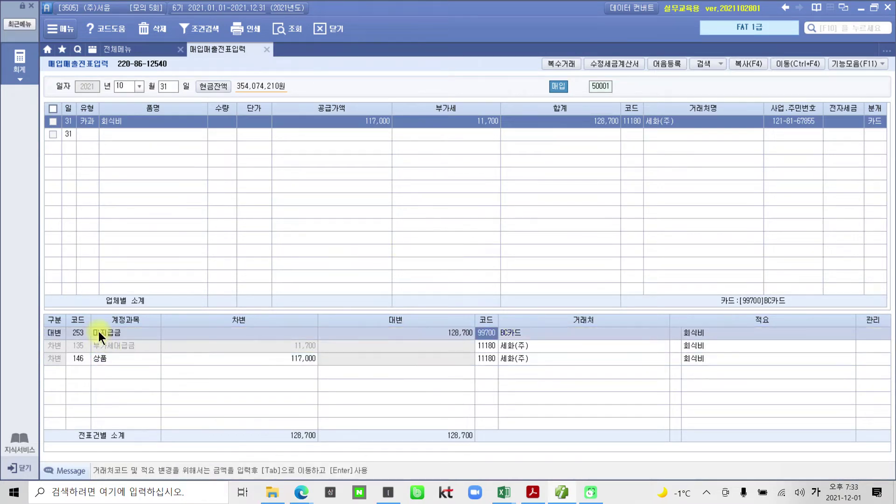
click(486, 346)
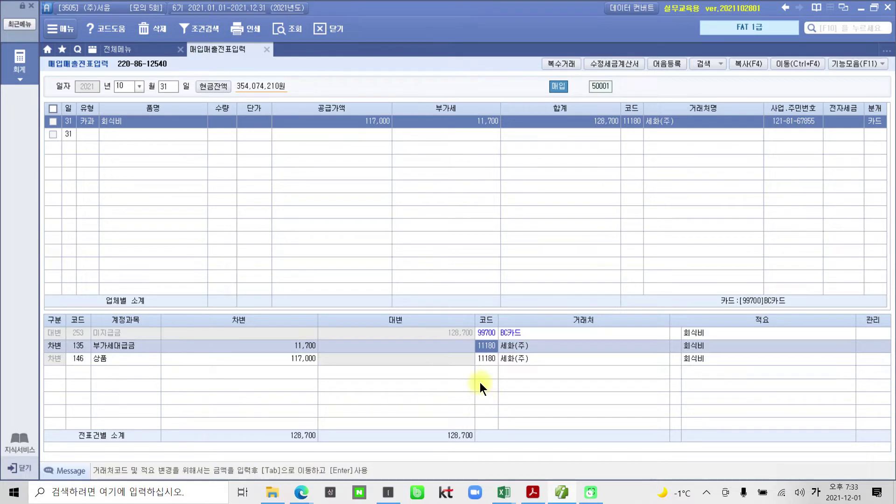
click(130, 333)
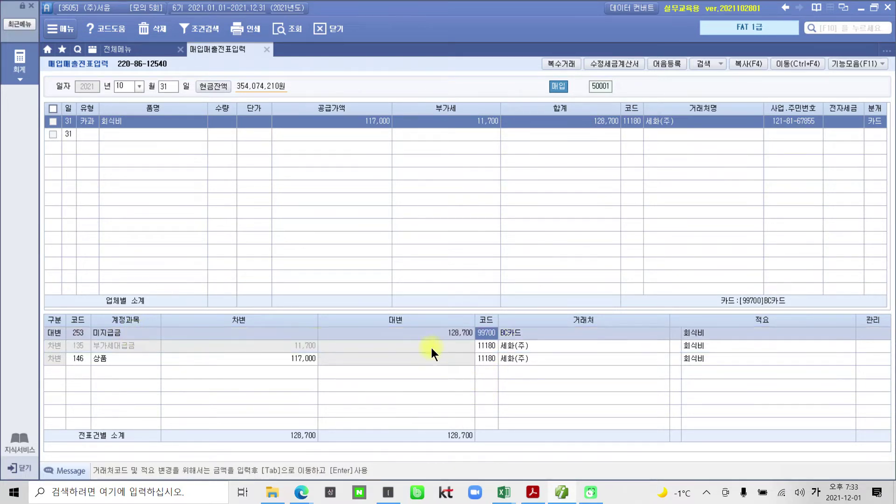
click(236, 348)
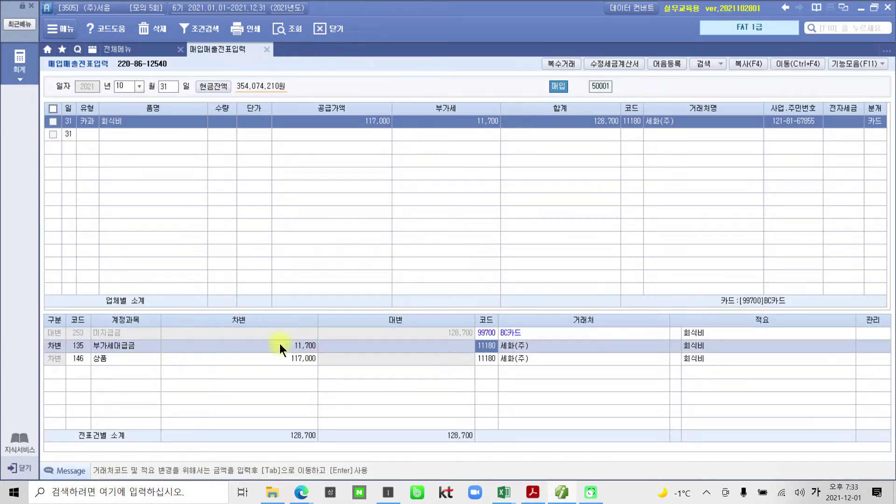
click(73, 359)
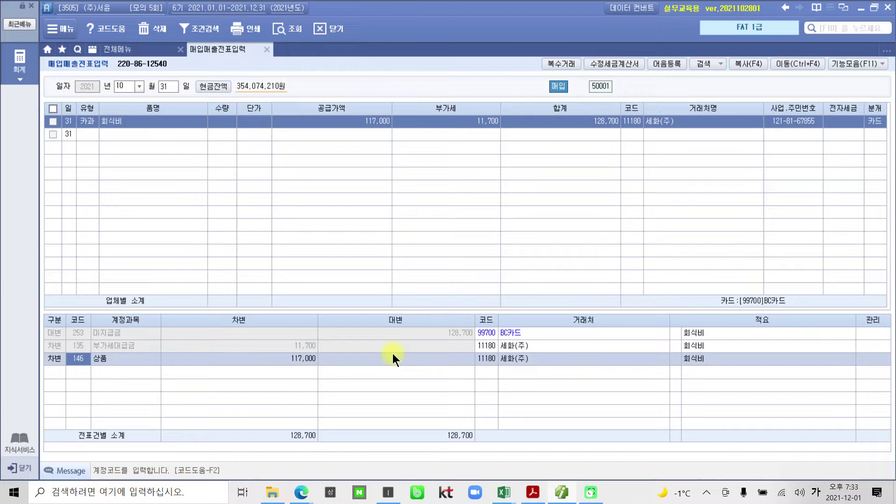
text(811)
key(Return)
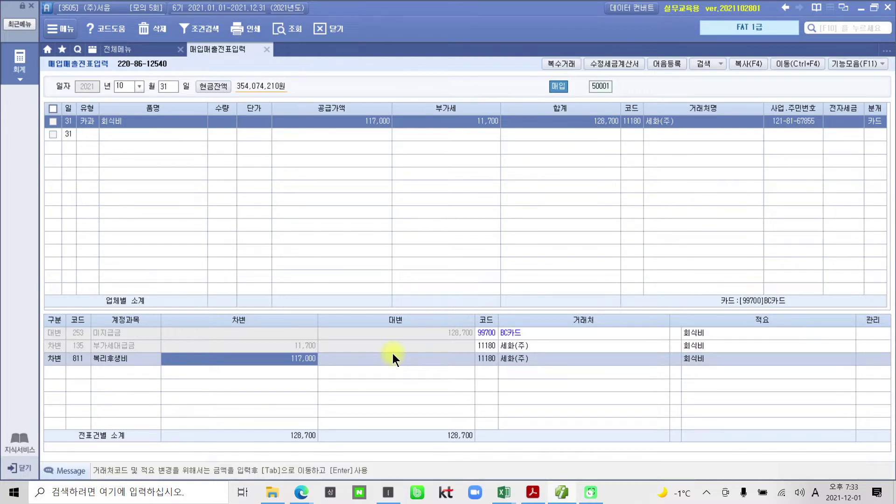
drag(70, 344, 77, 390)
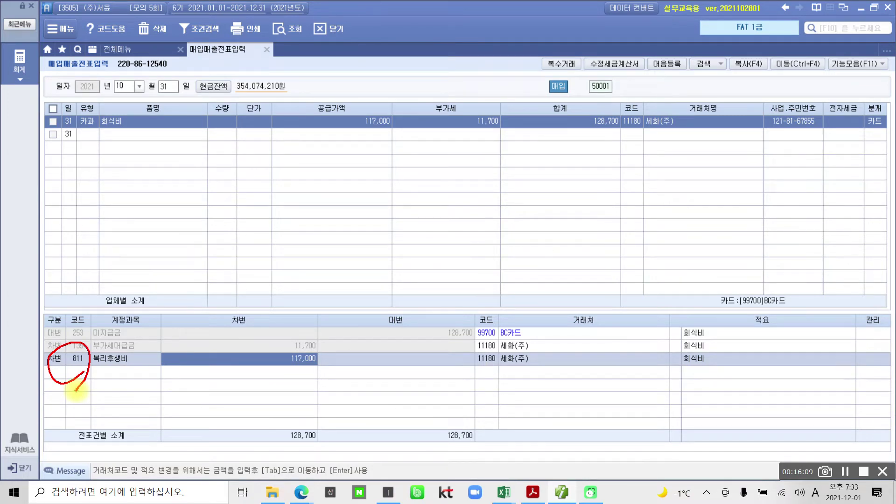
- Switch to the exam PDF and examine question 7's 보통예금(서울은행) 거래내역 for the deposit amount and the tax office
click(562, 502)
scroll(504, 420, down, 5)
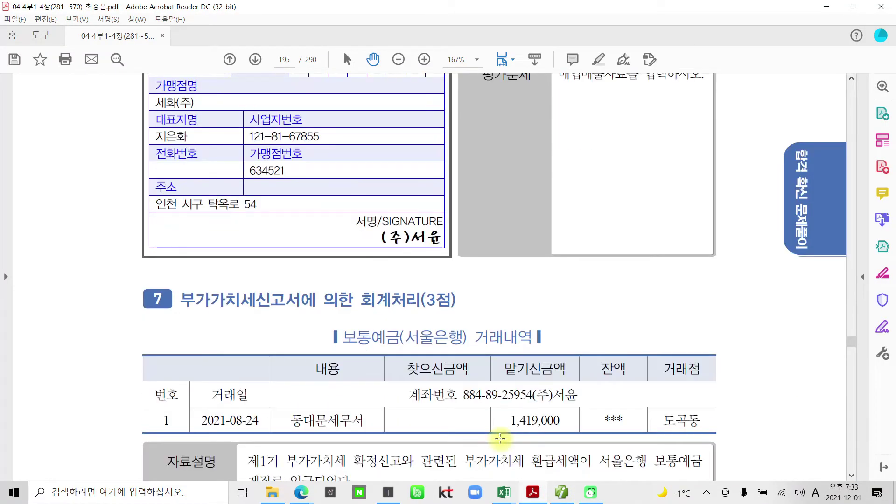
scroll(501, 439, down, 3)
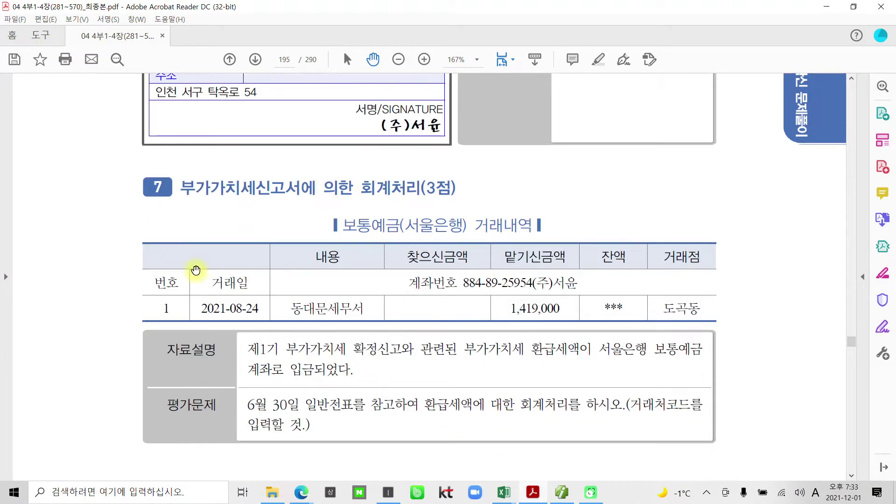
drag(172, 164, 492, 206)
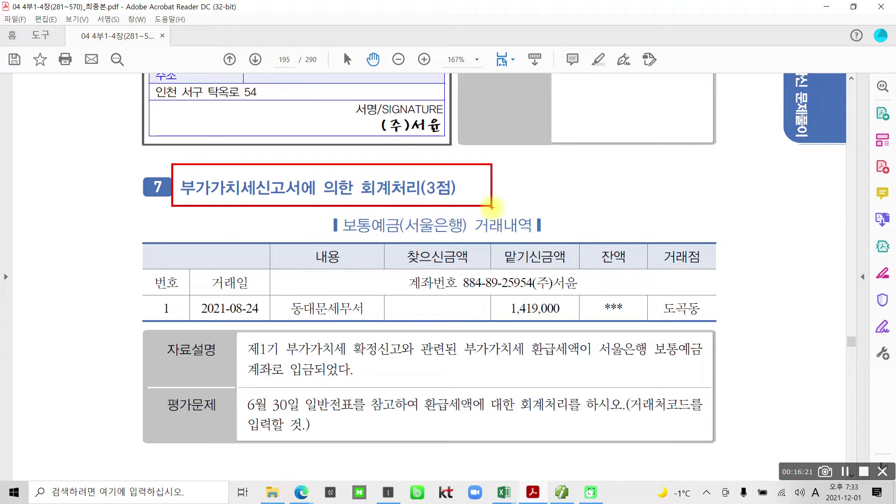
drag(332, 237, 530, 239)
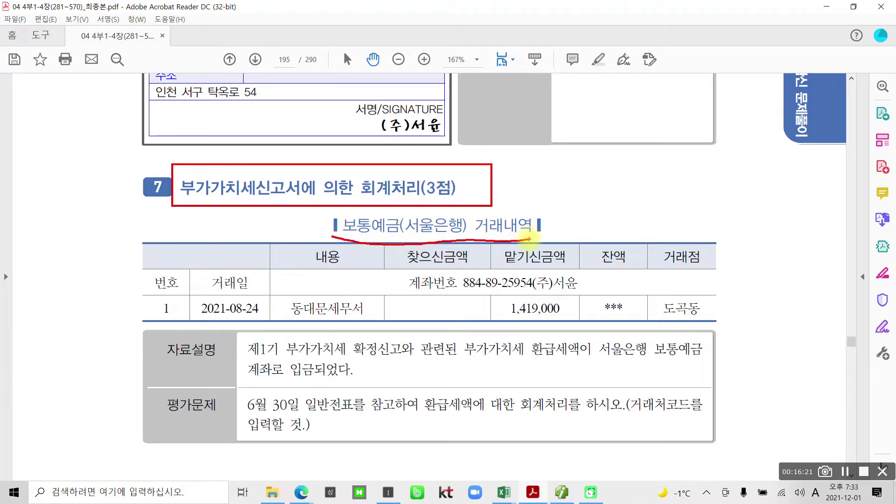
drag(570, 301, 566, 322)
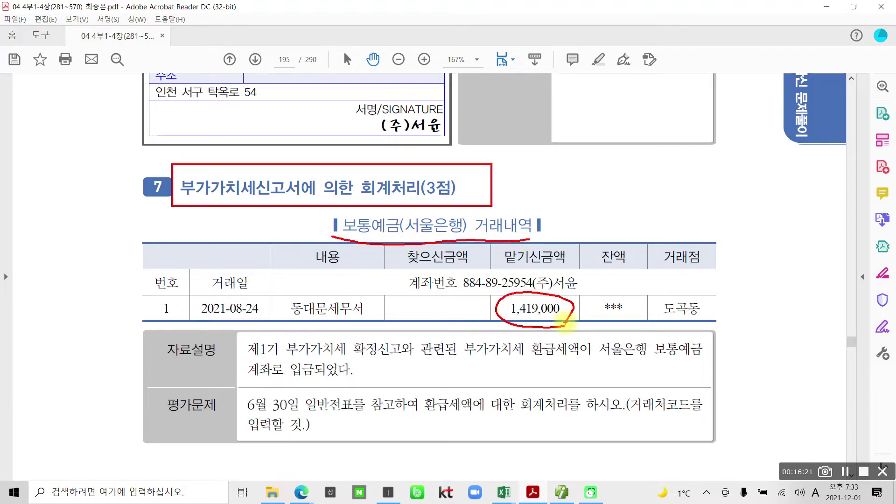
mouse_move(355, 284)
mouse_down()
mouse_move(327, 332)
mouse_move(310, 337)
mouse_up()
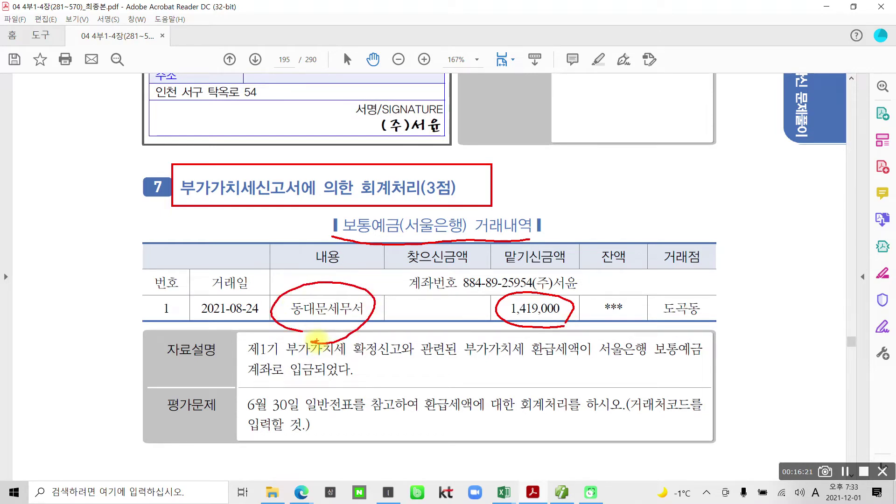
mouse_move(602, 250)
mouse_down()
mouse_move(607, 284)
mouse_move(641, 290)
mouse_move(640, 308)
mouse_move(677, 264)
mouse_move(670, 311)
mouse_move(696, 309)
mouse_up()
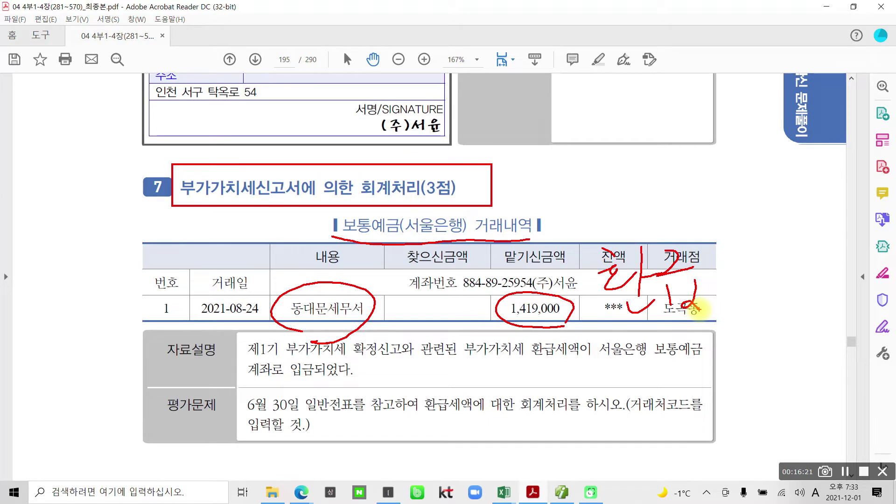
- Handwrite the journal notes 차) and 대) 미수금 with the 동대문세무서 counterparty in brackets around question 7's transaction table
mouse_move(274, 202)
mouse_down()
mouse_move(296, 229)
mouse_move(265, 246)
mouse_up()
drag(274, 236, 292, 243)
drag(295, 201, 293, 251)
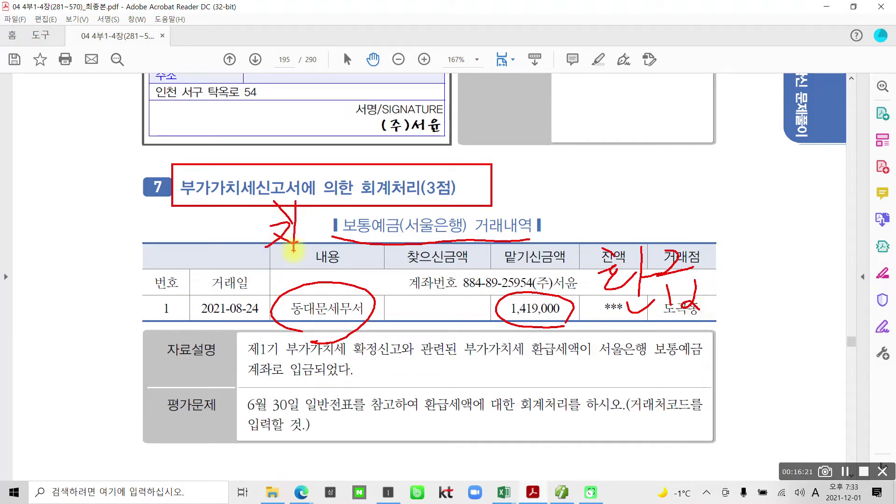
drag(300, 200, 293, 255)
mouse_move(580, 195)
mouse_down()
mouse_move(591, 218)
mouse_move(615, 220)
mouse_up()
drag(611, 180, 613, 228)
mouse_move(619, 161)
mouse_down()
mouse_move(629, 182)
mouse_move(607, 251)
mouse_up()
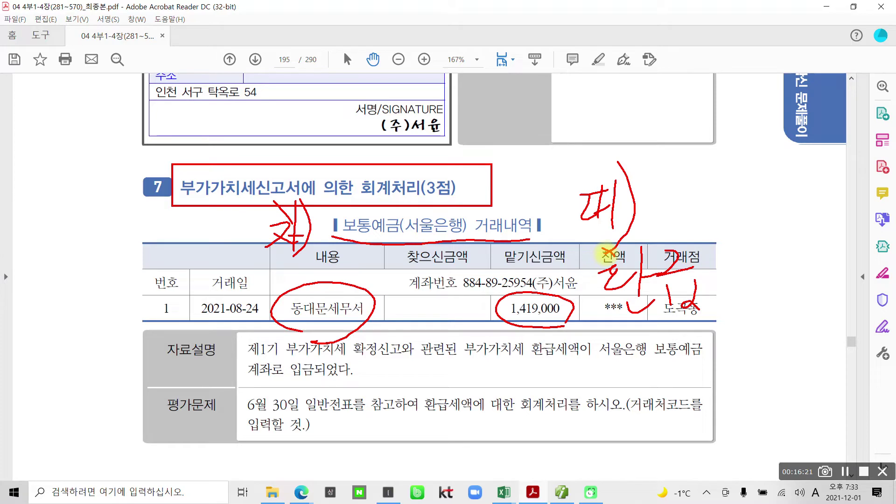
mouse_move(662, 181)
mouse_down()
mouse_move(680, 186)
mouse_move(672, 220)
mouse_up()
drag(692, 167, 691, 232)
mouse_move(719, 167)
mouse_down()
mouse_move(700, 206)
mouse_move(743, 198)
mouse_up()
drag(713, 208, 714, 236)
mouse_move(723, 173)
mouse_down()
mouse_move(759, 200)
mouse_move(750, 230)
mouse_up()
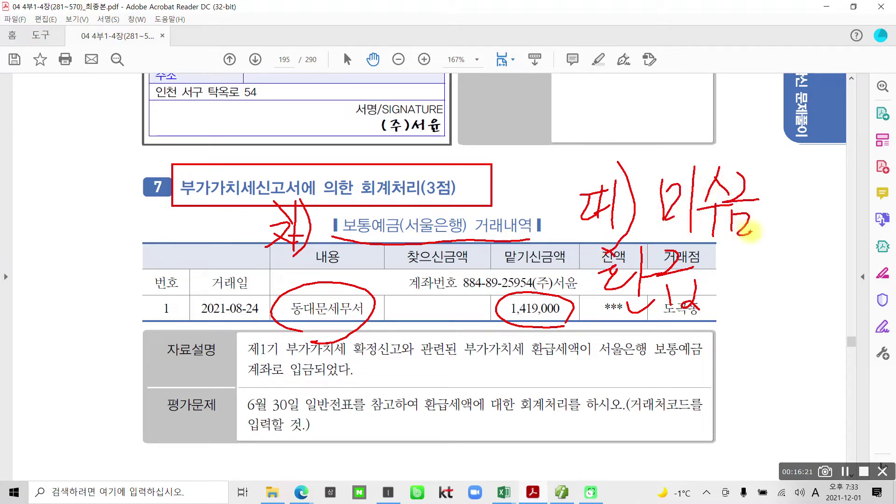
mouse_move(774, 175)
mouse_down()
mouse_move(769, 246)
mouse_move(795, 203)
mouse_up()
mouse_move(784, 216)
mouse_down()
mouse_move(818, 208)
mouse_move(804, 229)
mouse_up()
drag(830, 185, 824, 219)
mouse_move(844, 186)
mouse_down()
mouse_move(844, 241)
mouse_move(880, 186)
mouse_up()
drag(866, 210, 871, 248)
mouse_move(882, 173)
mouse_down()
mouse_move(885, 224)
mouse_move(854, 262)
mouse_up()
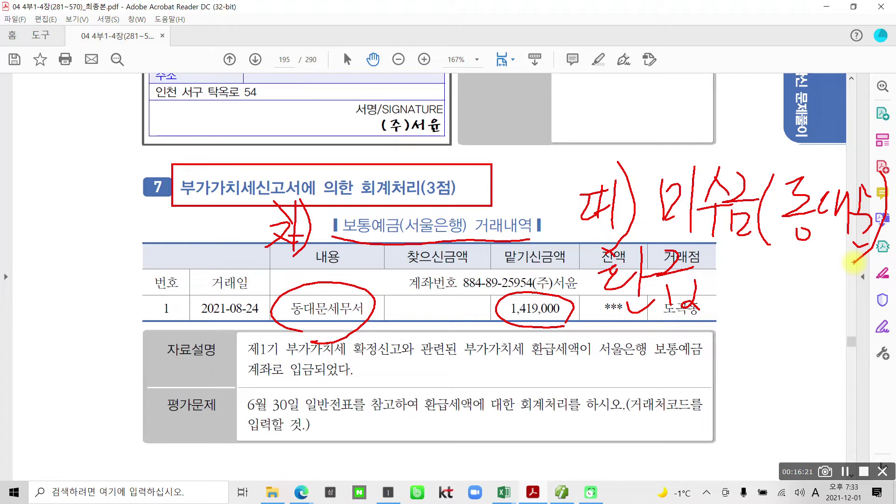
- Examine question 7's 평가문제 for the reference voucher date and the 거래처코드 instruction, and clear the handwritten marks
mouse_move(248, 391)
mouse_down()
mouse_move(228, 404)
mouse_move(374, 413)
mouse_move(304, 387)
mouse_up()
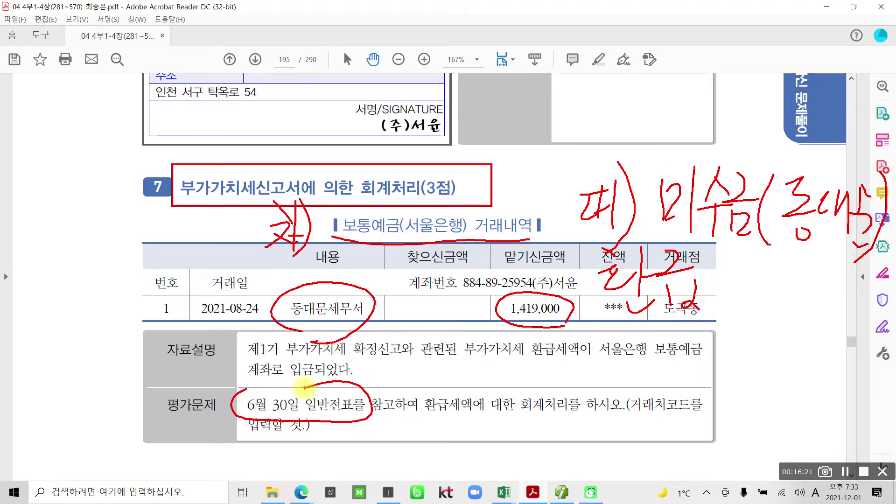
drag(422, 422, 610, 433)
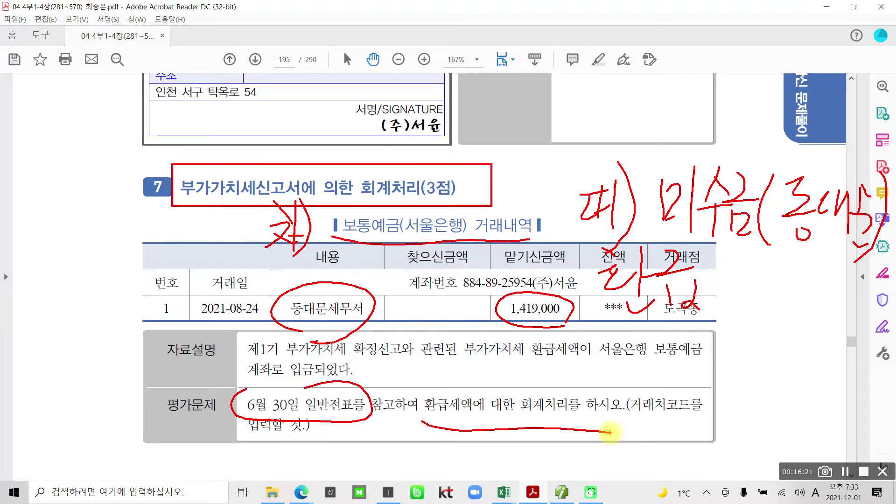
mouse_move(664, 400)
mouse_down()
mouse_move(585, 376)
mouse_move(367, 337)
mouse_move(372, 326)
mouse_up()
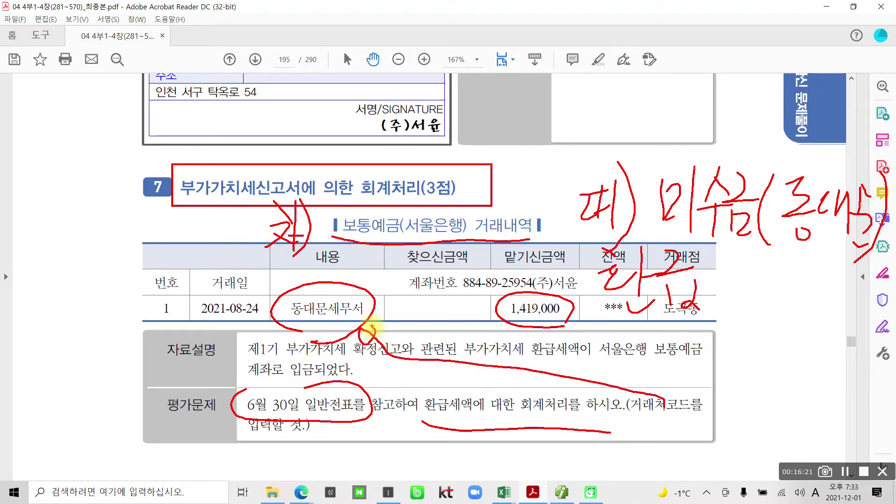
mouse_move(665, 242)
mouse_down()
mouse_move(771, 244)
mouse_move(773, 266)
mouse_up()
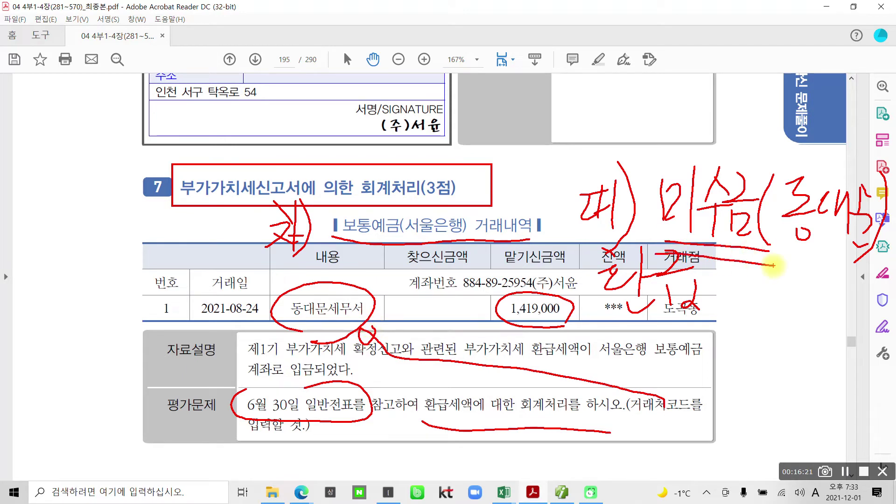
key(Escape)
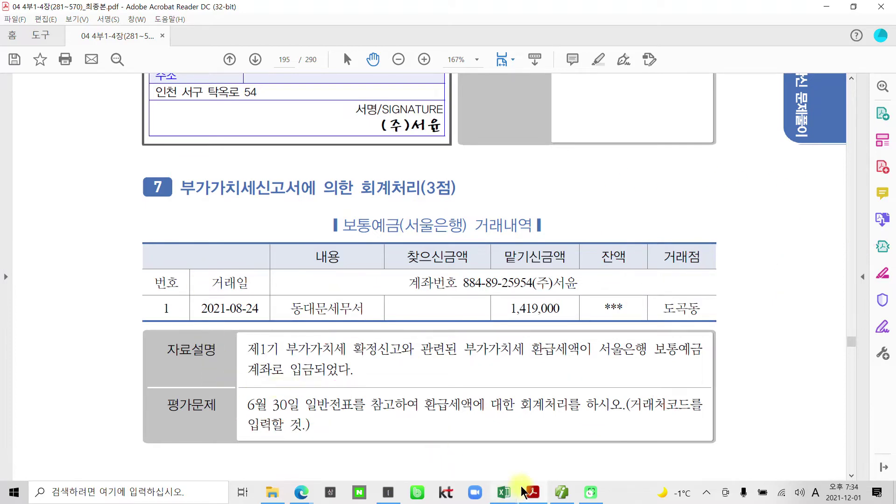
- Switch to the accounting program, open 일반전표입력 and bring up the June 30 voucher with its 미수금 line selected
click(562, 492)
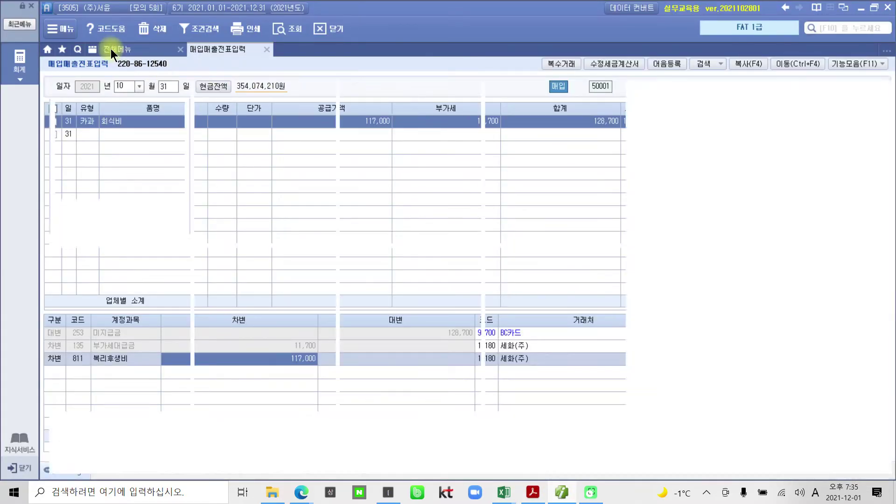
click(111, 48)
click(205, 104)
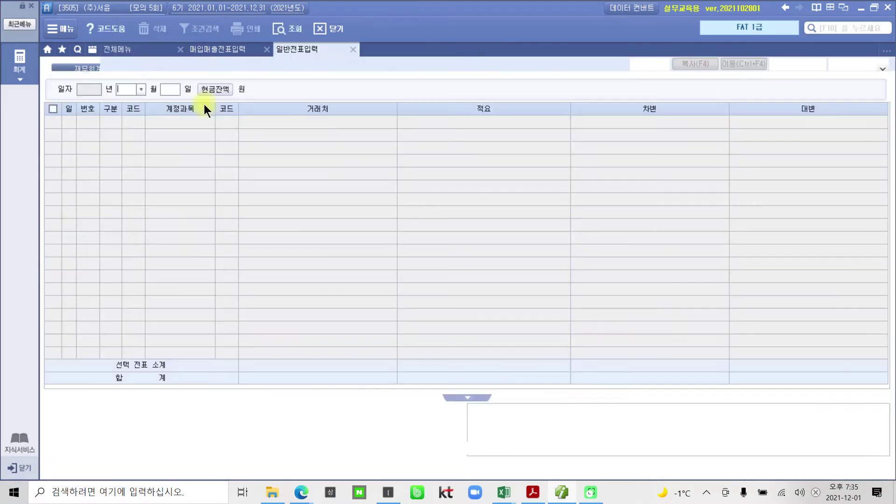
text(6)
key(Return)
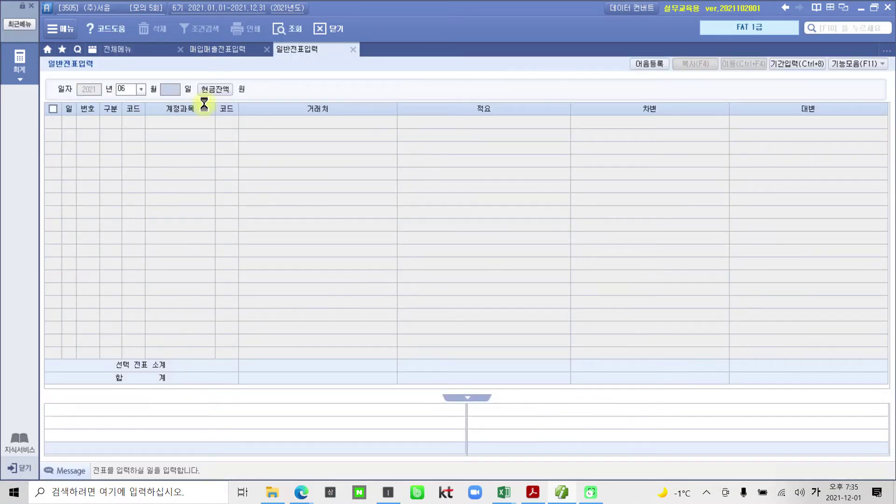
key(Return)
click(153, 163)
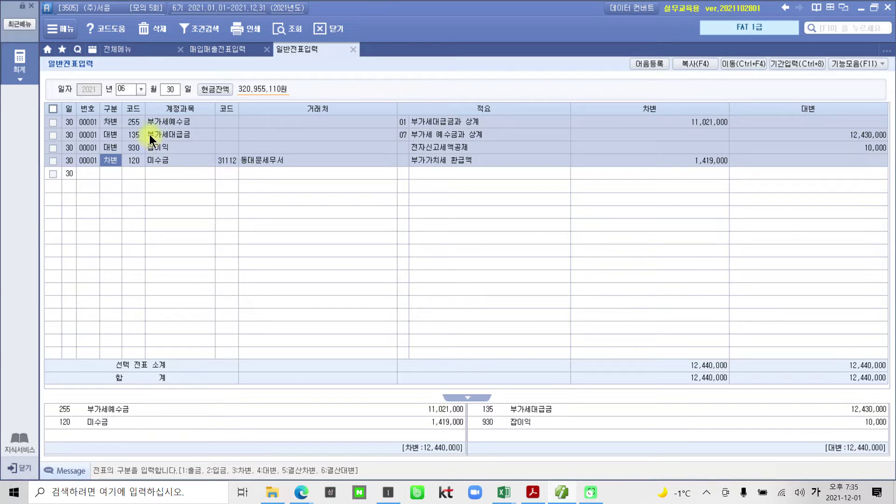
- Change the 일반전표입력 voucher date to August 24
click(127, 89)
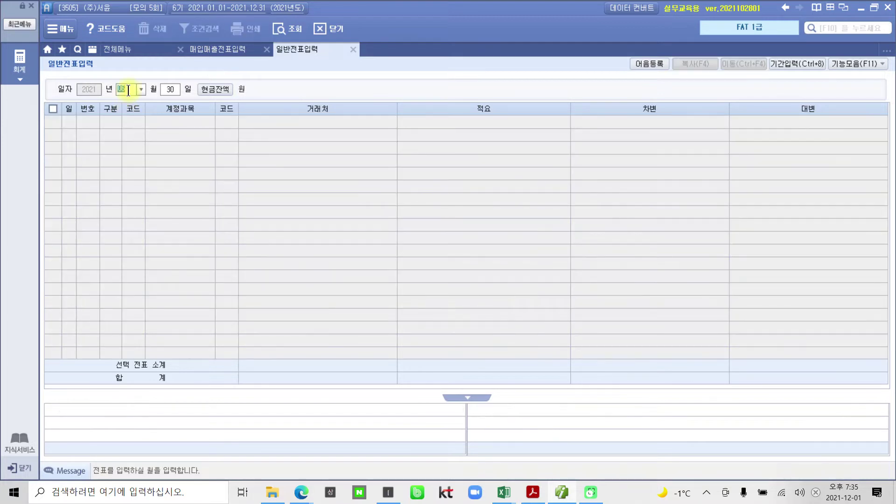
text(8)
key(Return)
text(24)
key(Return)
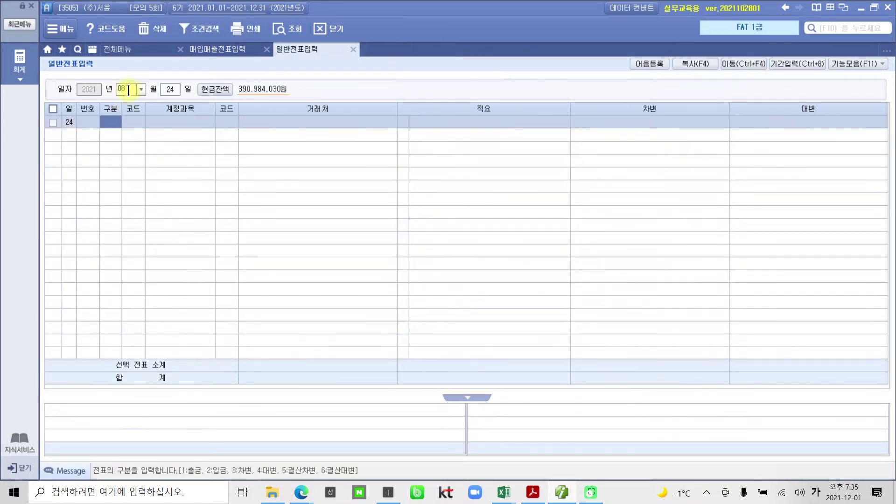
- Enter the 차변 line for account 103 보통예금 with counterparty 서울은행 and the amount 1,419,000
text(3)
key(Return)
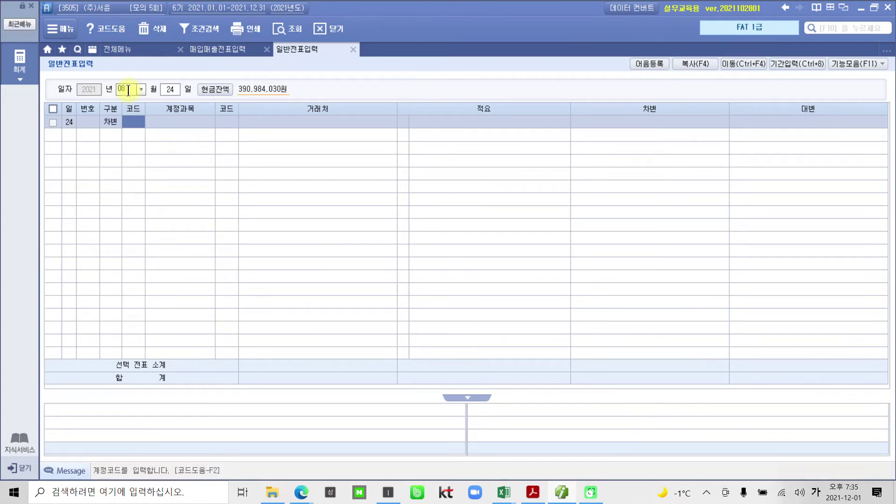
text(103)
key(Return)
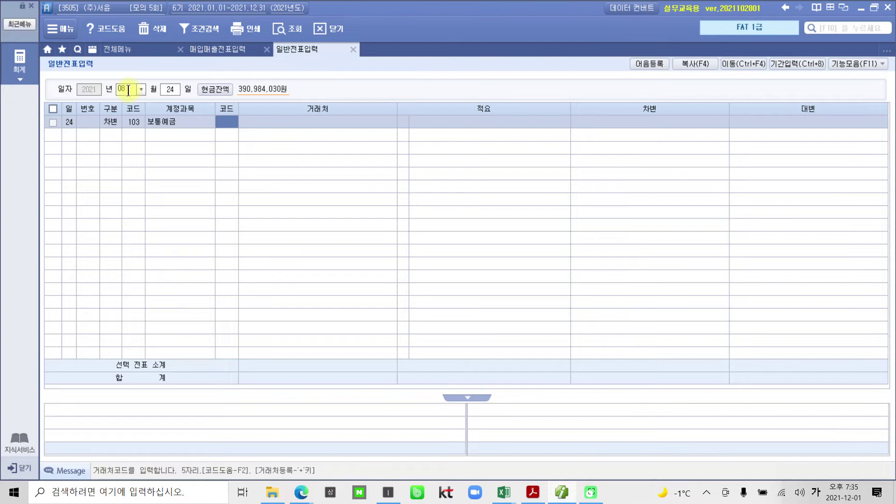
text(서울)
key(Return)
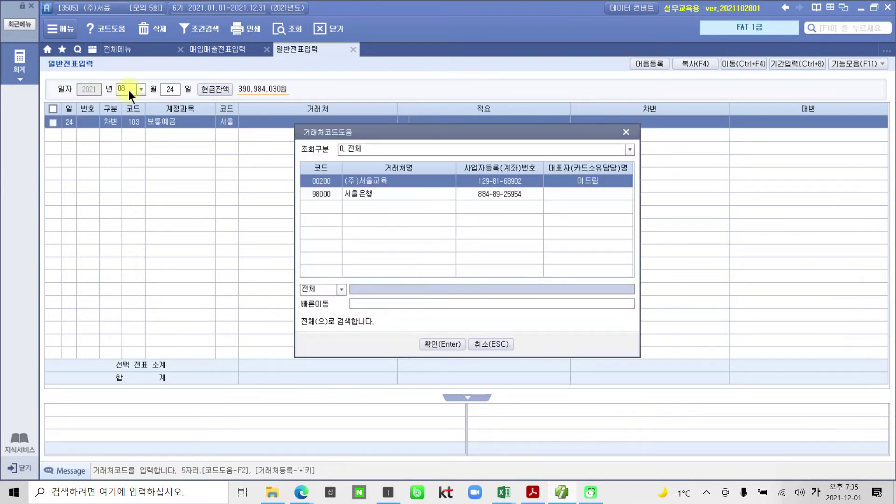
key(Down)
key(Return)
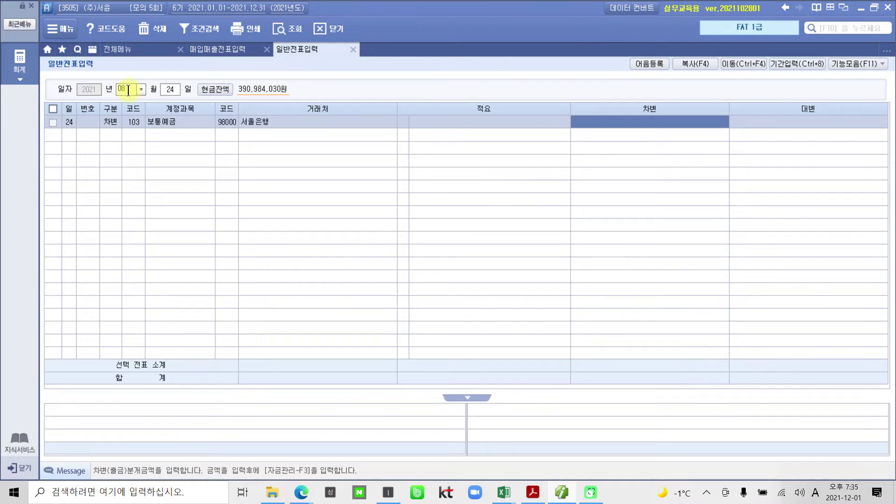
text(1419000)
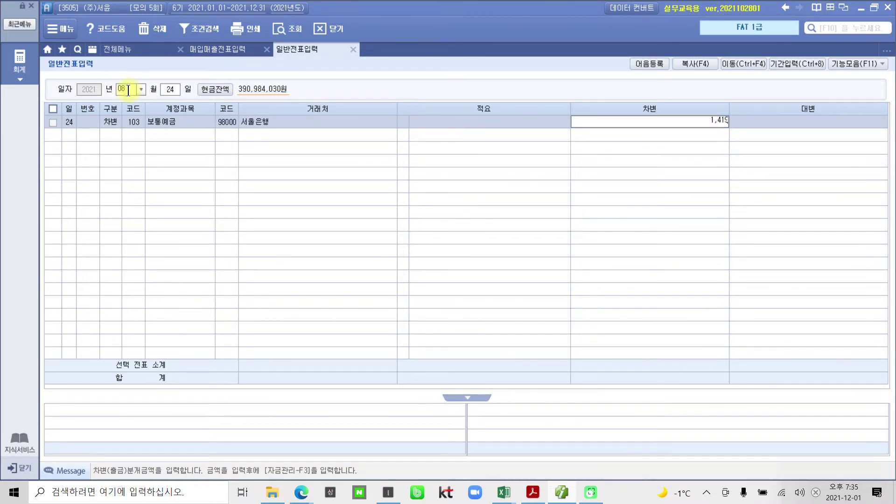
key(Return)
- Start a 대변 line below the 보통예금 entry and assign it account 120 미수금
text(4)
key(Return)
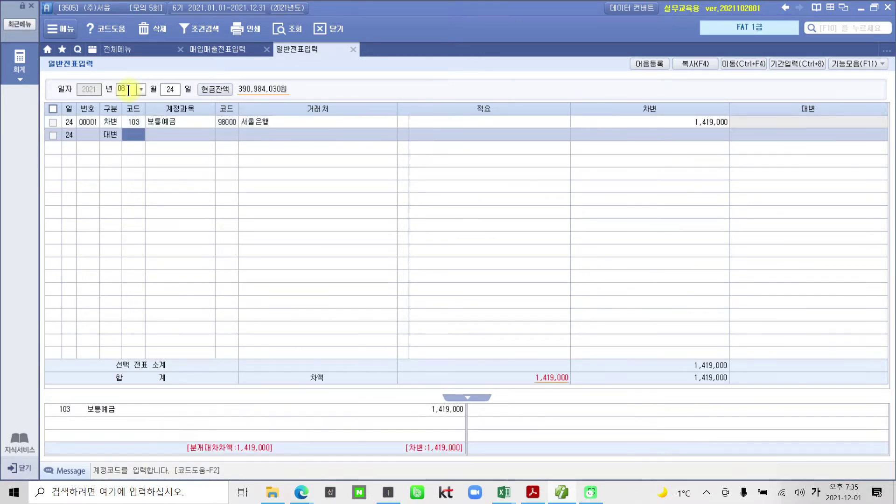
text(미수)
key(Return)
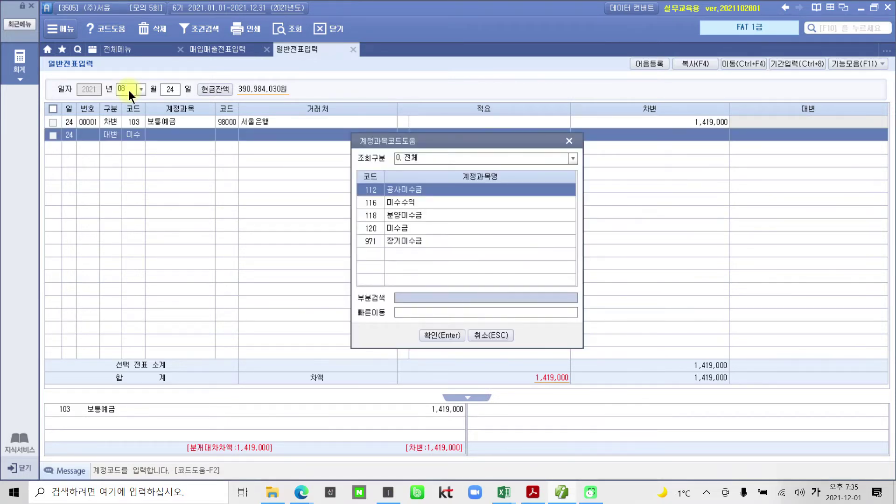
key(Down)
key(Down)
key(Down)
key(Return)
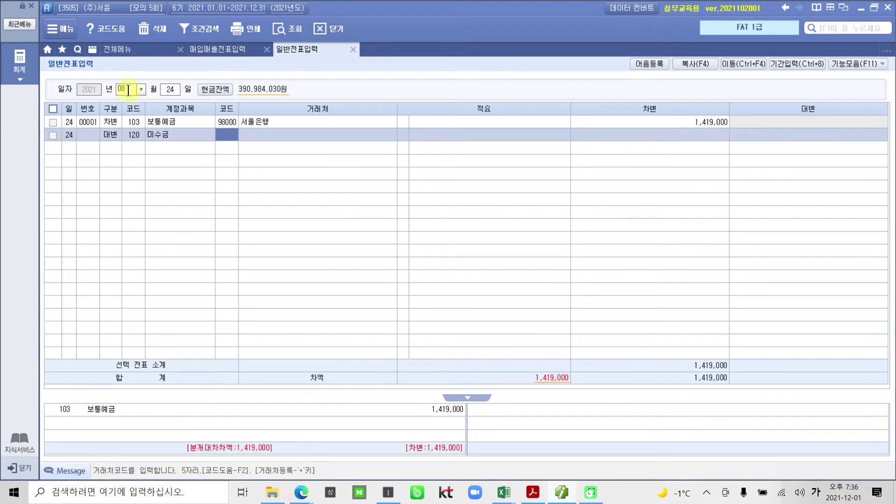
- Complete the 미수금 line with 동대문세무서 as counterparty, no 적요, and a credit of 1,419,000
text(31112)
key(Return)
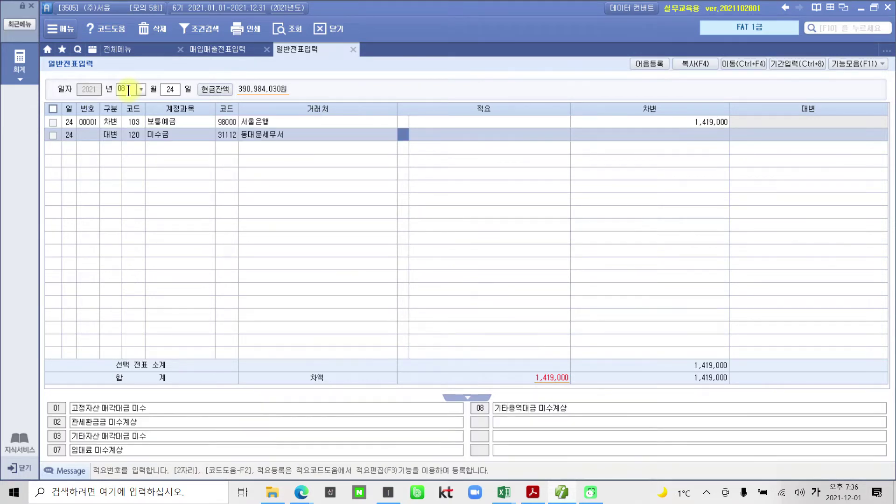
key(Return)
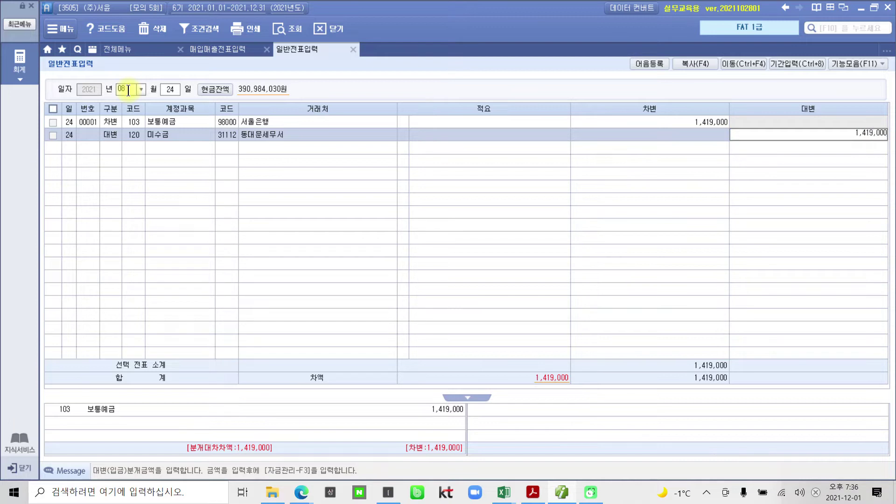
key(Return)
click(111, 154)
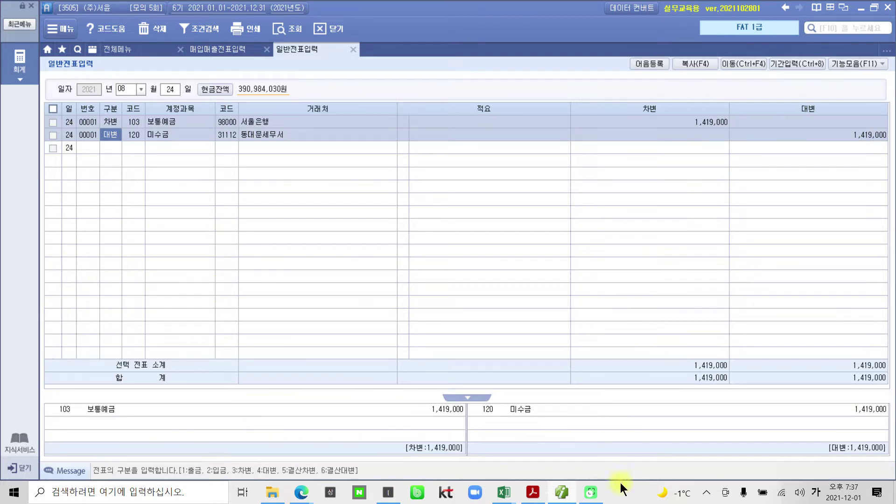
- Switch to the exam PDF, go to the 결산 problem after question 7, and highlight its heading 수동결산(4점)
click(556, 495)
scroll(371, 417, down, 10)
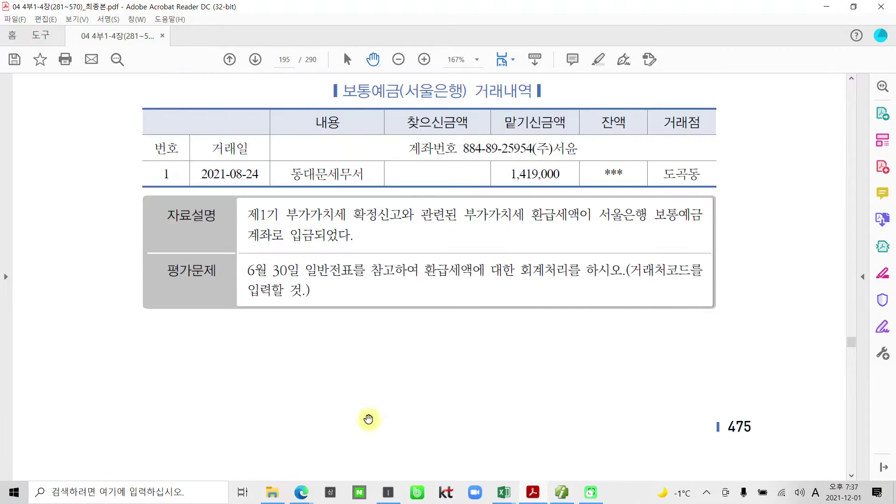
scroll(371, 417, down, 10)
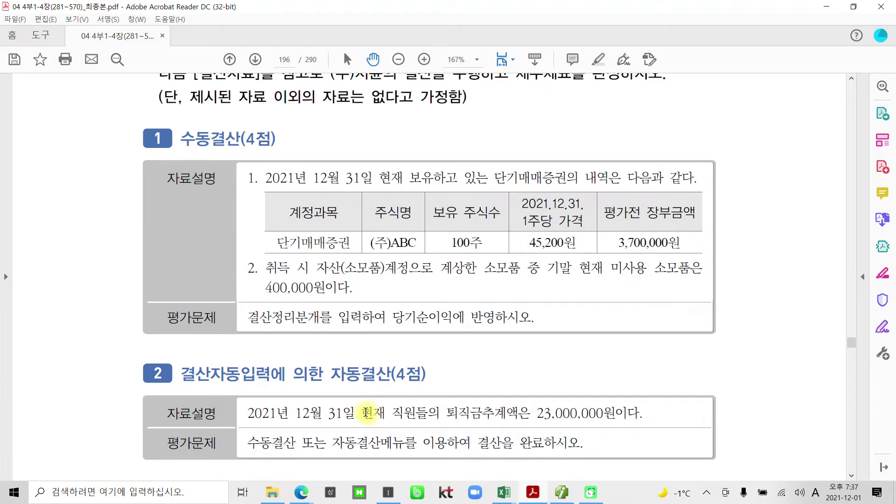
scroll(367, 413, up, 1)
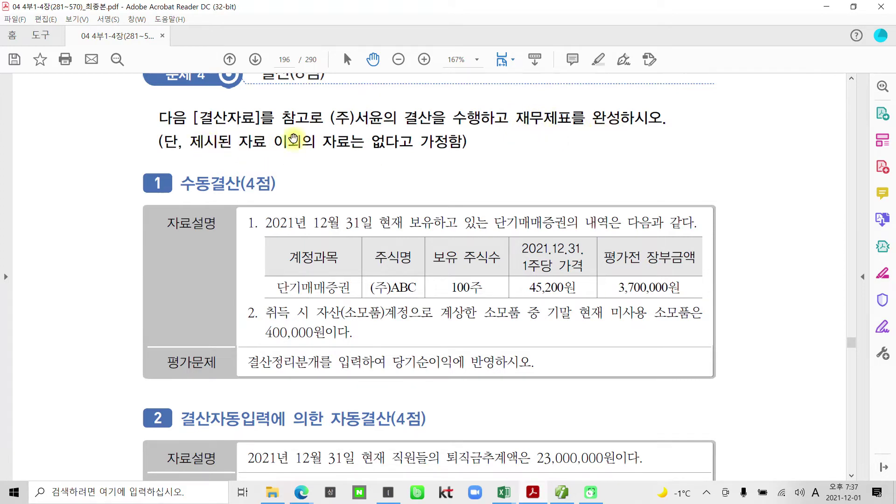
scroll(301, 216, down, 1)
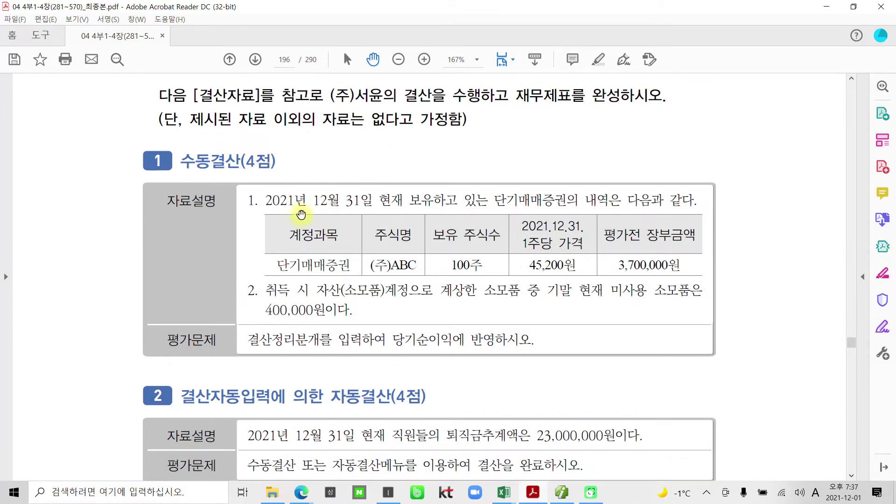
drag(180, 161, 273, 161)
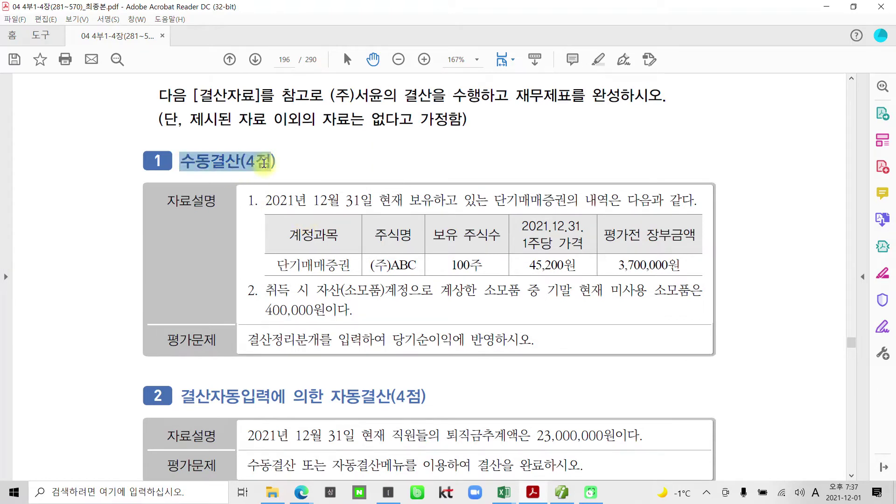
right_click(263, 165)
click(303, 201)
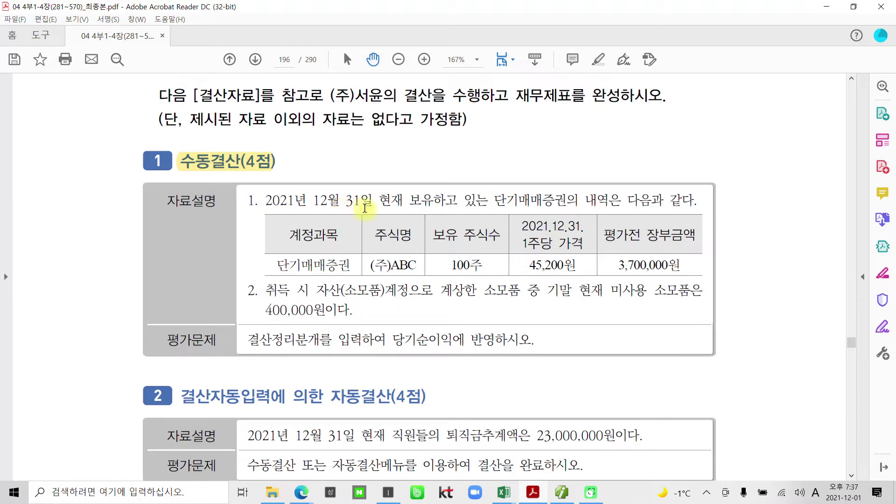
- Highlight the text 단기매매증권의 in item 1 of the 수동결산 자료설명
drag(487, 201, 578, 201)
right_click(532, 200)
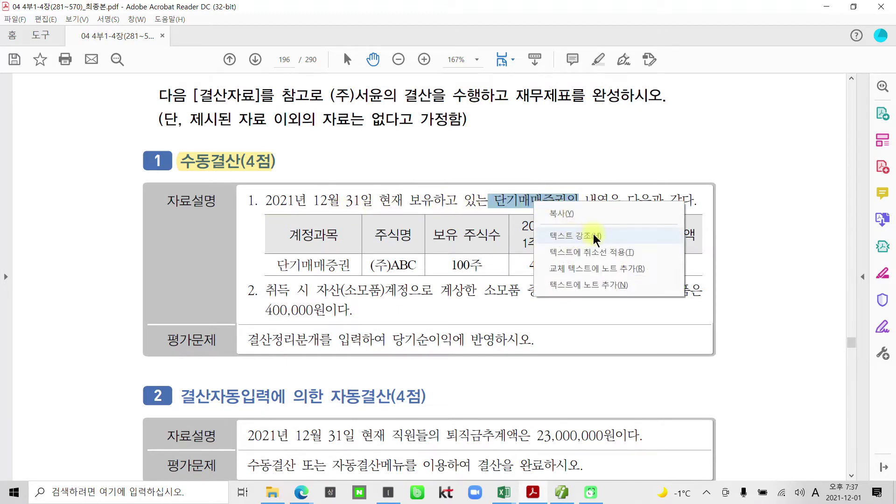
click(593, 232)
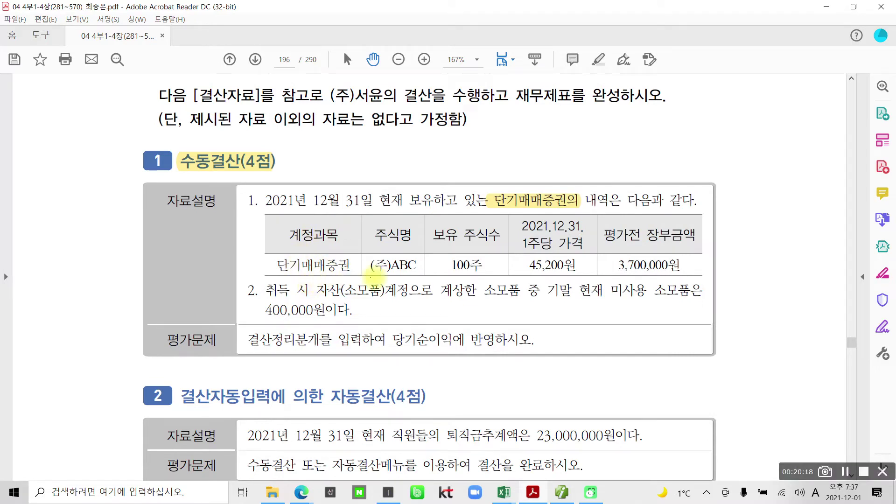
- Underline the (주)ABC share count, the 2021.12.31. price and the book value in red, tick between count and price, and clear the marks
drag(372, 276, 491, 275)
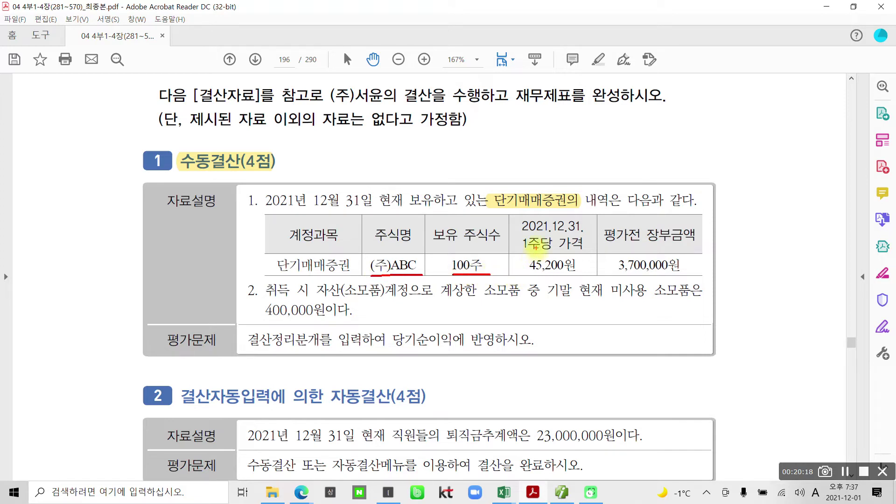
drag(521, 233, 584, 232)
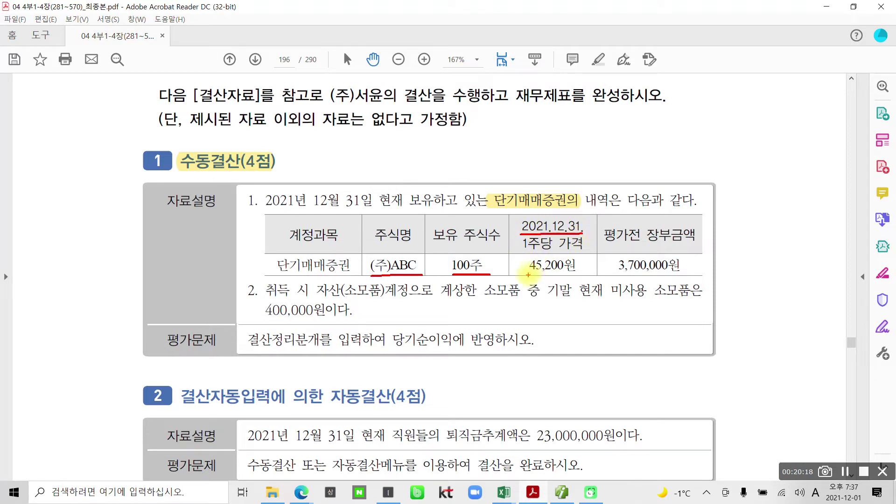
drag(528, 275, 576, 276)
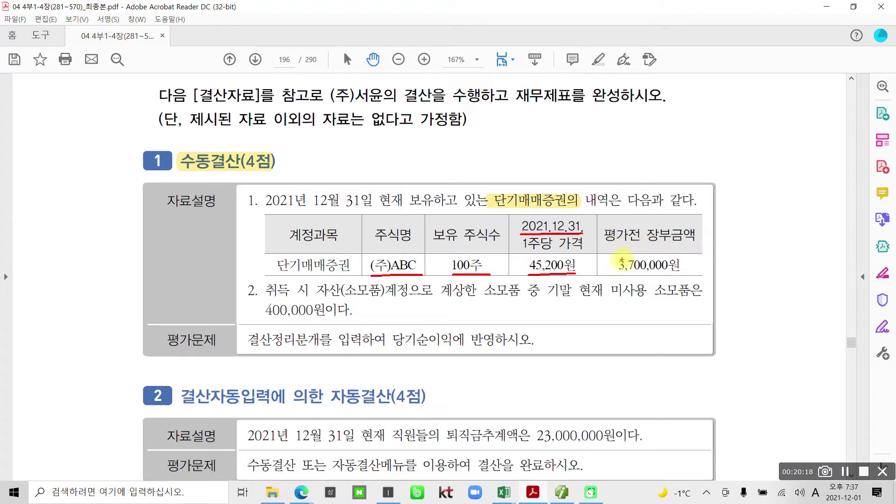
drag(610, 277, 685, 277)
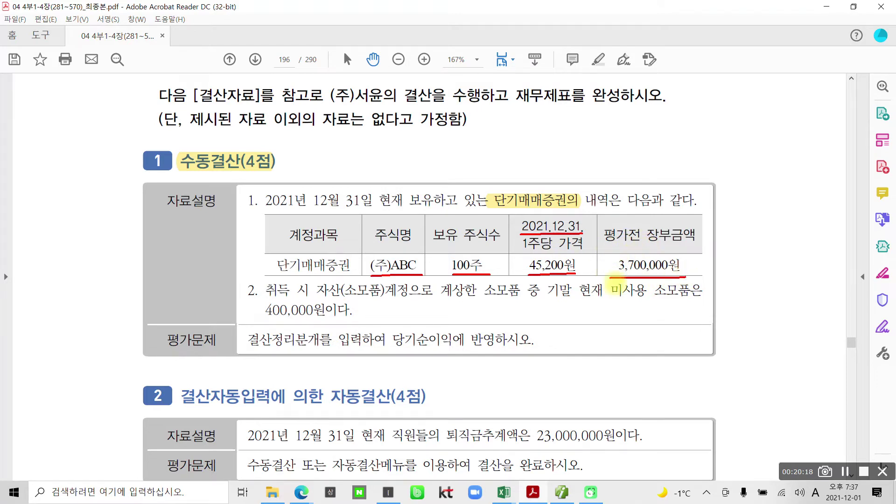
mouse_move(499, 262)
mouse_down()
mouse_move(512, 274)
mouse_move(498, 273)
mouse_up()
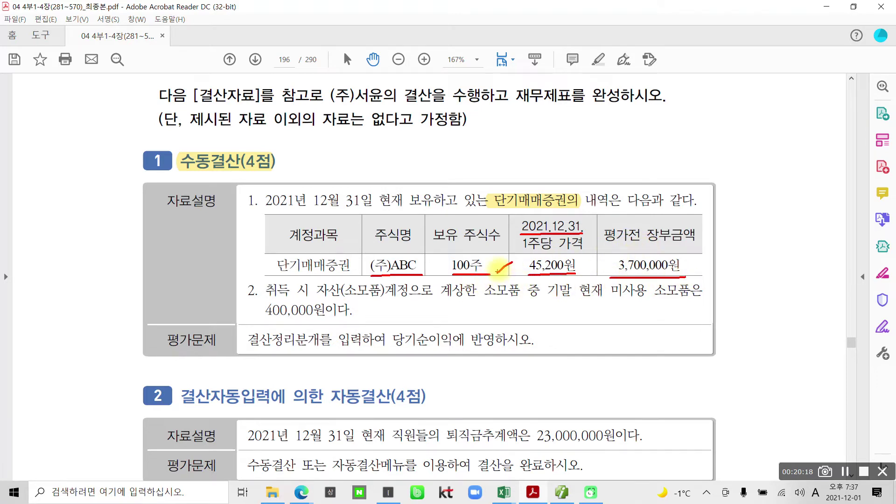
key(Escape)
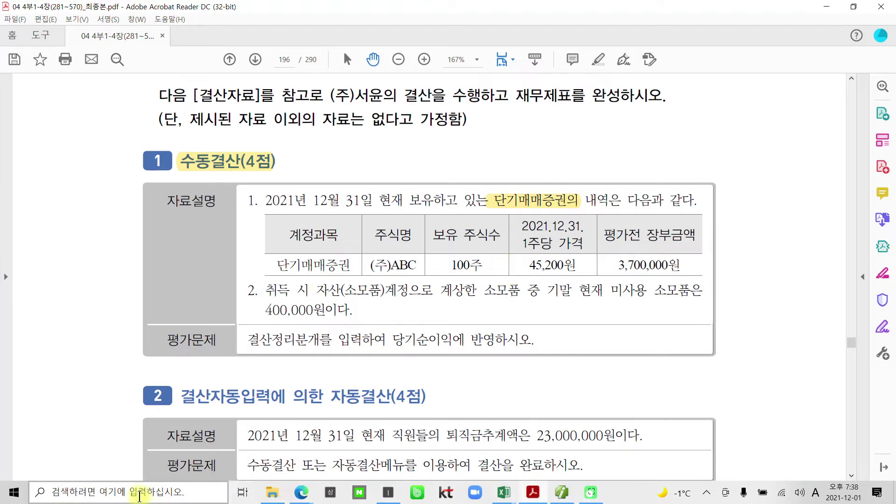
- Open the Windows calculator, move it clear of the securities table's figures, and multiply 100 by 45200
click(100, 490)
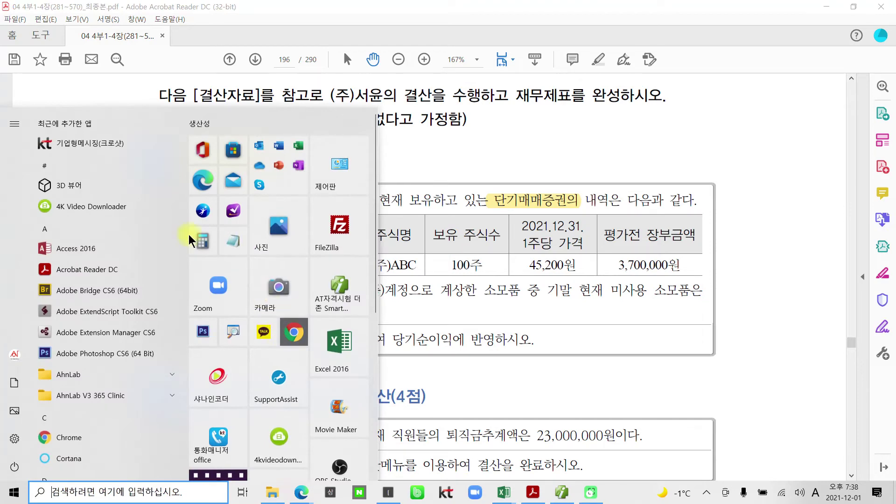
click(195, 236)
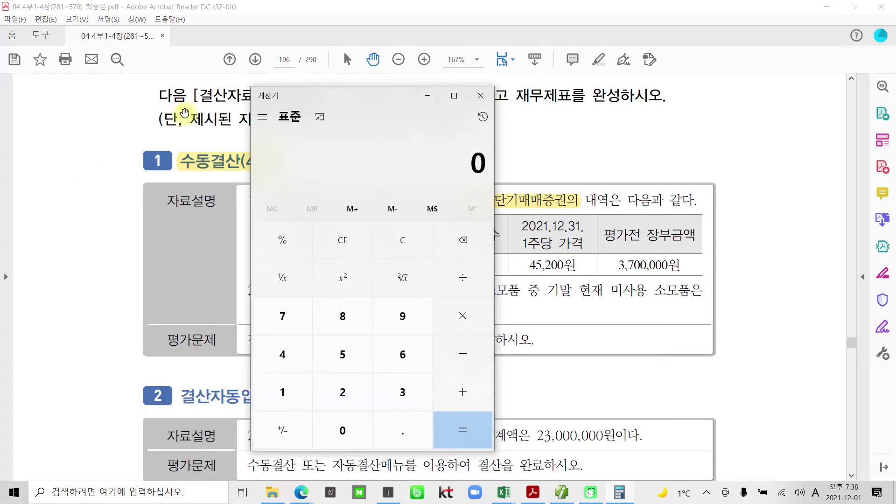
drag(356, 104, 246, 63)
text(100)
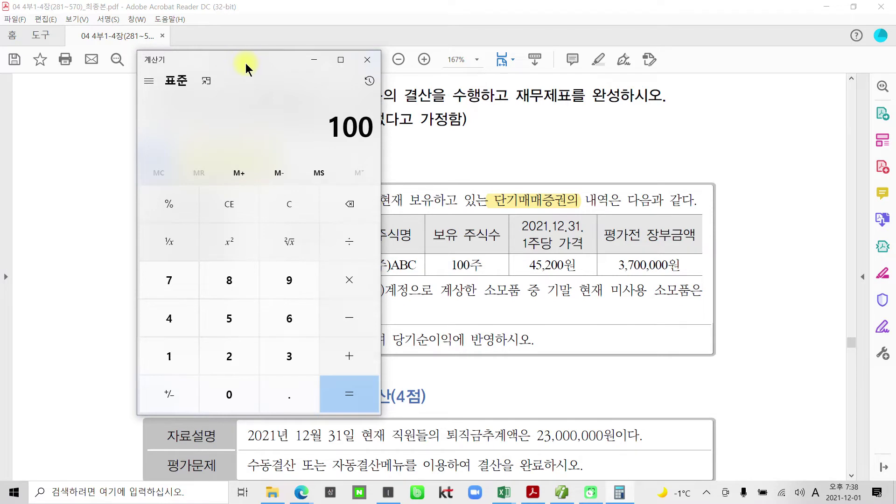
key(asterisk)
text(45200)
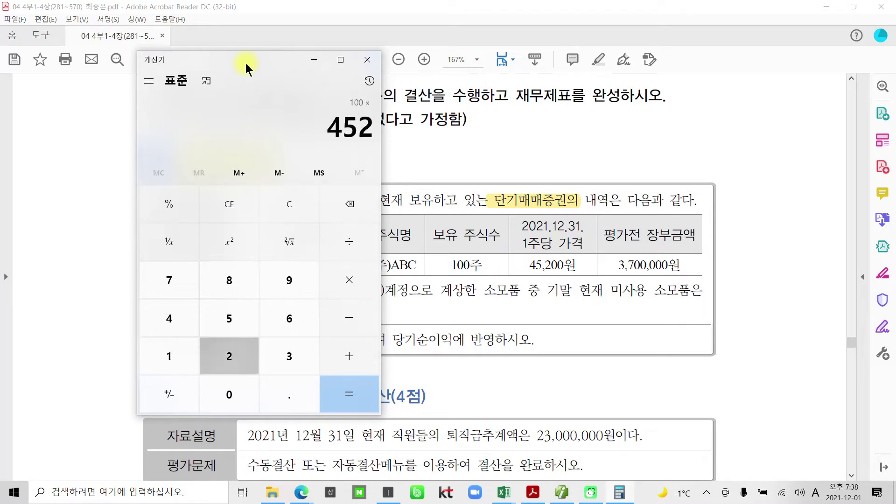
key(Return)
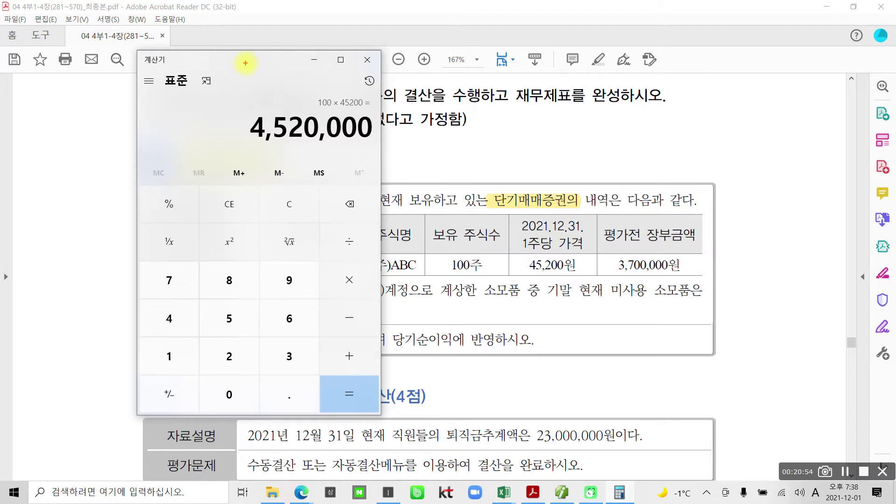
- Circle the 평가전 장부금액 of 3,700,000원, clear the mark, and subtract 3700000 from the calculator's 4,520,000 result
drag(672, 286, 662, 301)
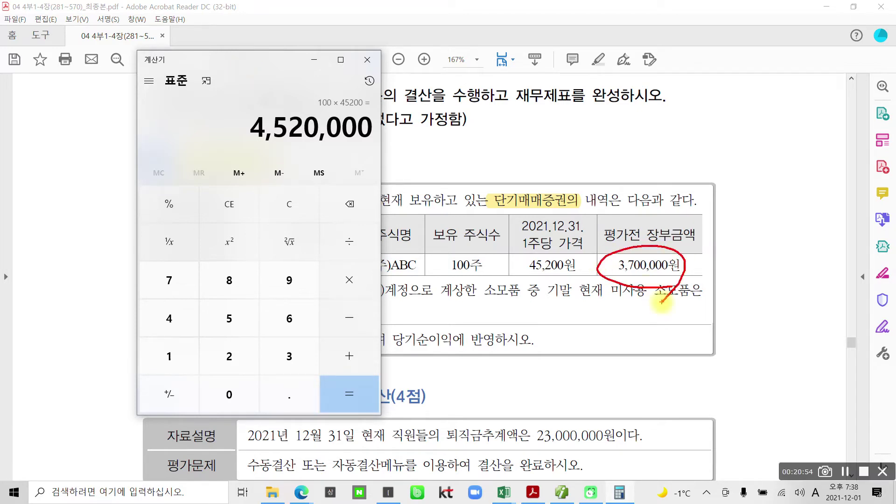
click(245, 63)
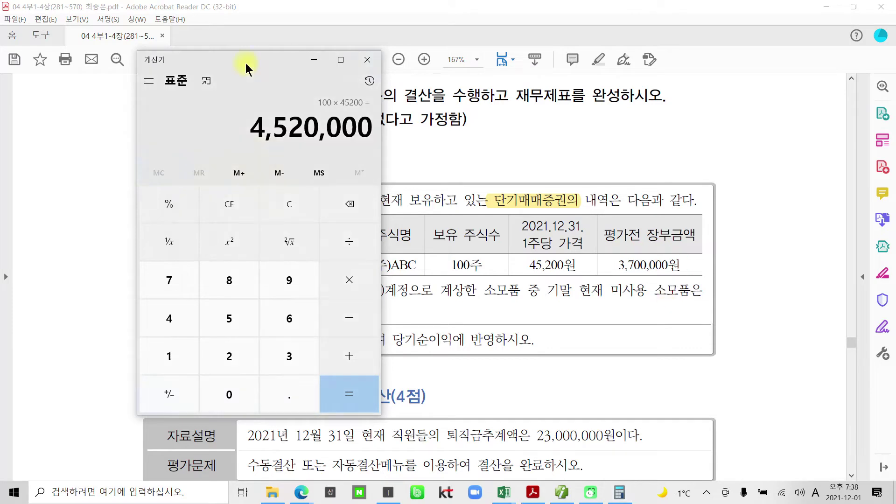
key(minus)
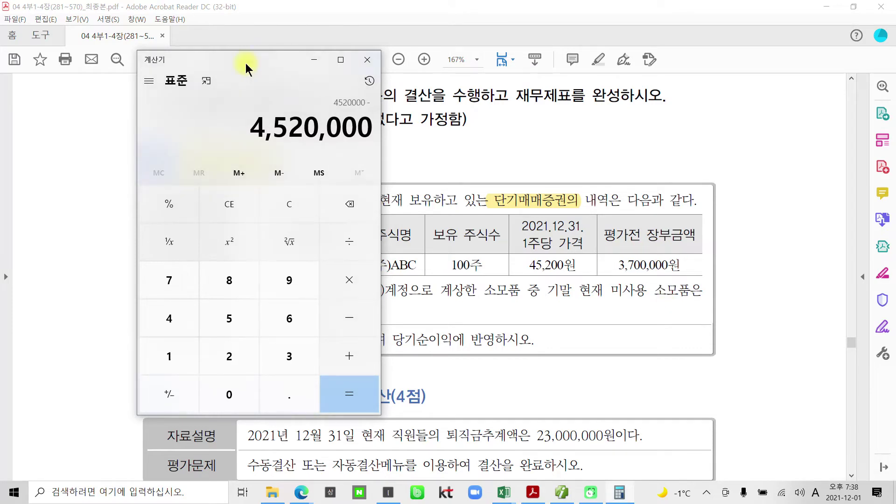
text(37000000)
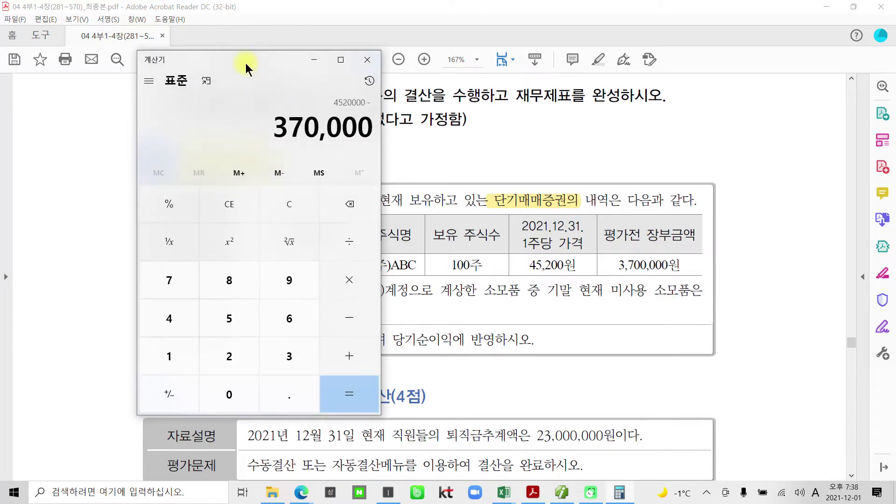
key(Return)
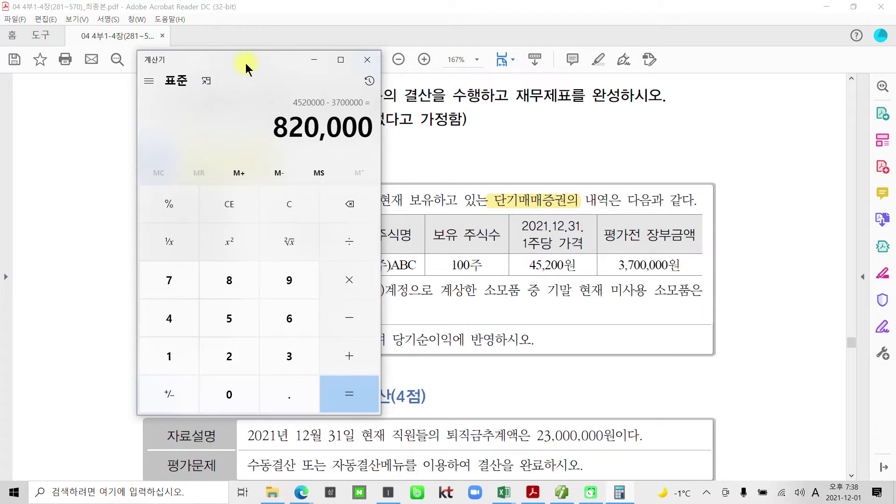
- Circle the calculator's result in red, handwrite 증가 beside it, and write 차) below for the debit side
mouse_move(377, 145)
mouse_down()
mouse_move(360, 148)
mouse_move(387, 124)
mouse_move(380, 140)
mouse_up()
mouse_move(425, 85)
mouse_down()
mouse_move(443, 104)
mouse_move(483, 109)
mouse_move(498, 94)
mouse_up()
mouse_move(470, 125)
mouse_down()
mouse_move(453, 142)
mouse_move(470, 127)
mouse_up()
drag(490, 93, 503, 122)
drag(530, 75, 525, 147)
drag(527, 119, 552, 119)
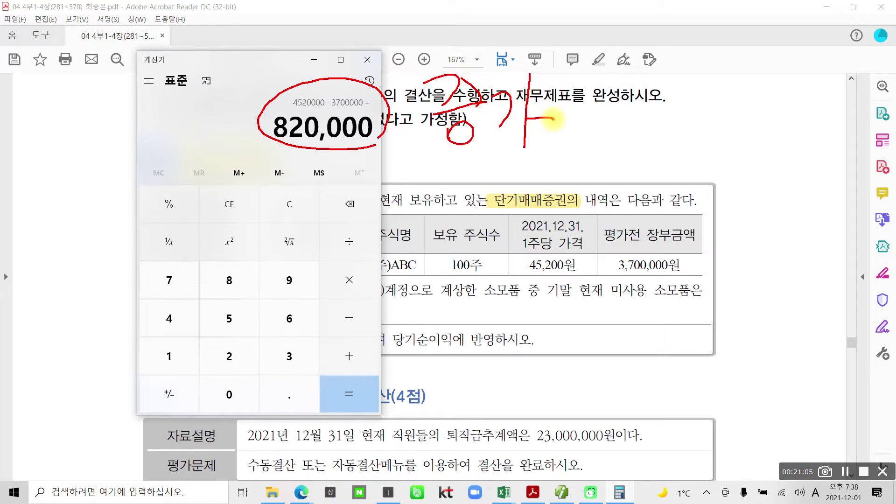
mouse_move(449, 171)
mouse_down()
mouse_move(478, 174)
mouse_move(455, 202)
mouse_move(471, 198)
mouse_up()
mouse_move(479, 161)
mouse_down()
mouse_move(475, 212)
mouse_move(488, 187)
mouse_move(465, 220)
mouse_up()
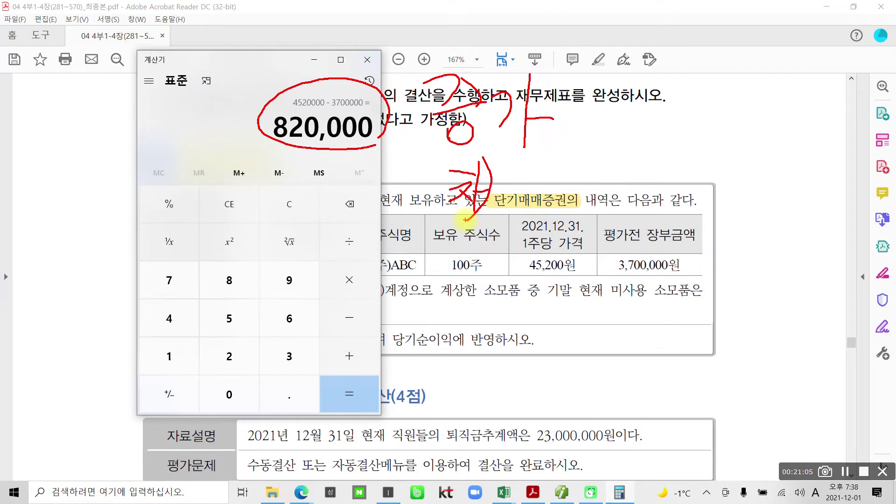
- Handwrite 대)평가이익 in red above the securities table, then clear all the red marks
mouse_move(617, 130)
mouse_down()
mouse_move(628, 149)
mouse_move(652, 135)
mouse_move(647, 164)
mouse_up()
drag(656, 110, 650, 174)
mouse_move(676, 123)
mouse_down()
mouse_move(713, 112)
mouse_move(682, 156)
mouse_up()
mouse_move(701, 117)
mouse_down()
mouse_move(696, 150)
mouse_move(708, 151)
mouse_move(725, 120)
mouse_up()
mouse_move(707, 141)
mouse_down()
mouse_move(719, 136)
mouse_move(714, 161)
mouse_up()
mouse_move(730, 123)
mouse_down()
mouse_move(729, 159)
mouse_move(742, 172)
mouse_up()
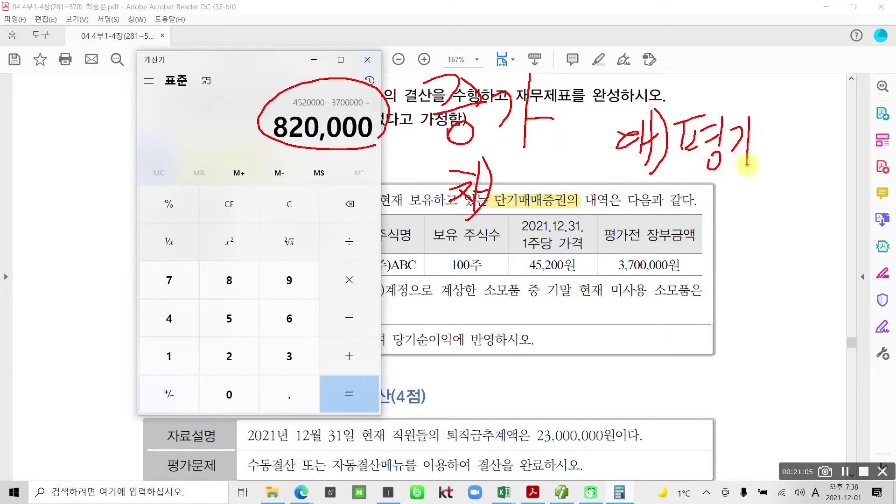
drag(757, 126, 756, 164)
mouse_move(767, 141)
mouse_down()
mouse_move(777, 147)
mouse_move(777, 135)
mouse_up()
mouse_move(790, 114)
mouse_down()
mouse_move(789, 166)
mouse_move(804, 126)
mouse_move(820, 161)
mouse_up()
drag(823, 150, 792, 202)
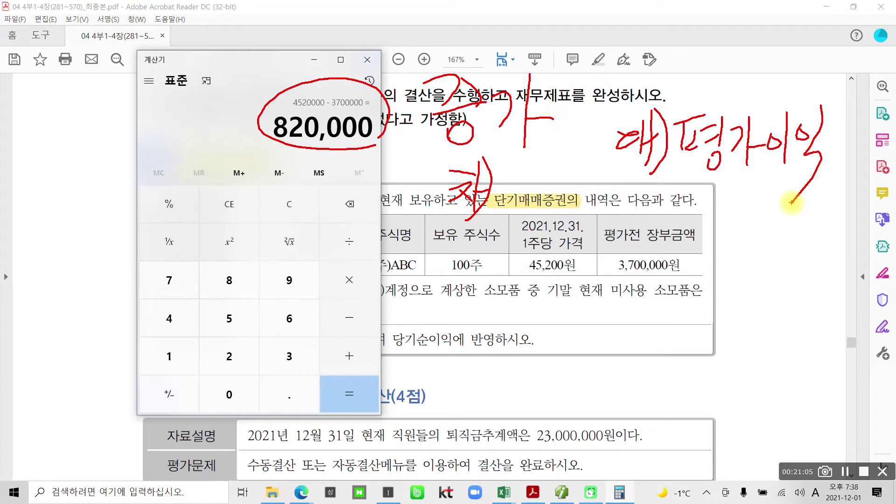
key(Escape)
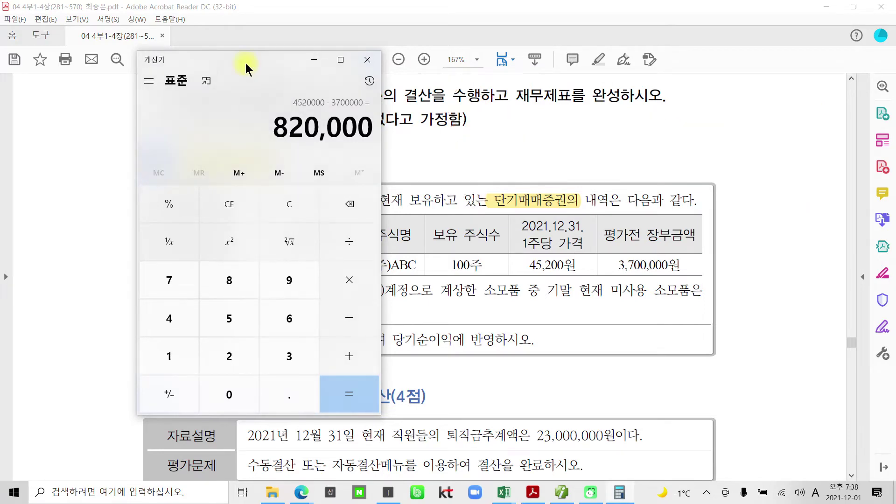
- Minimize the calculator, switch to the accounting program's 일반전표입력, and set the voucher date to December 31
click(308, 59)
click(590, 496)
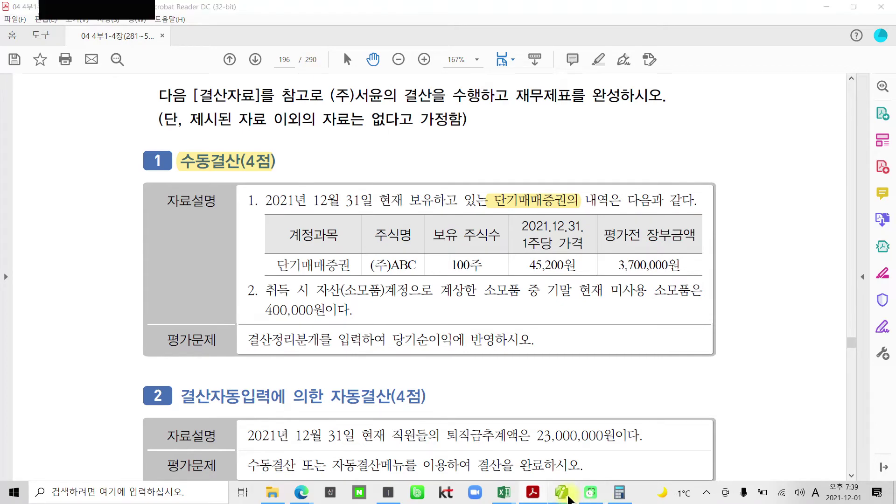
click(127, 89)
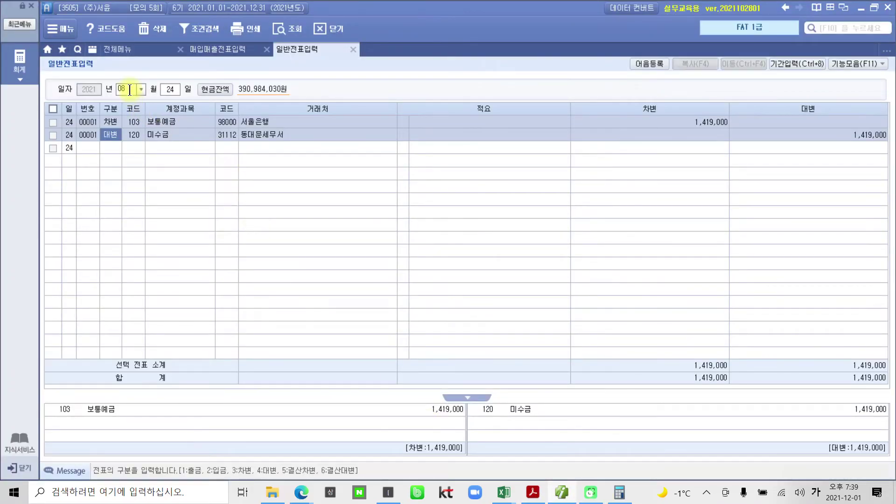
text(12)
key(Return)
text(31)
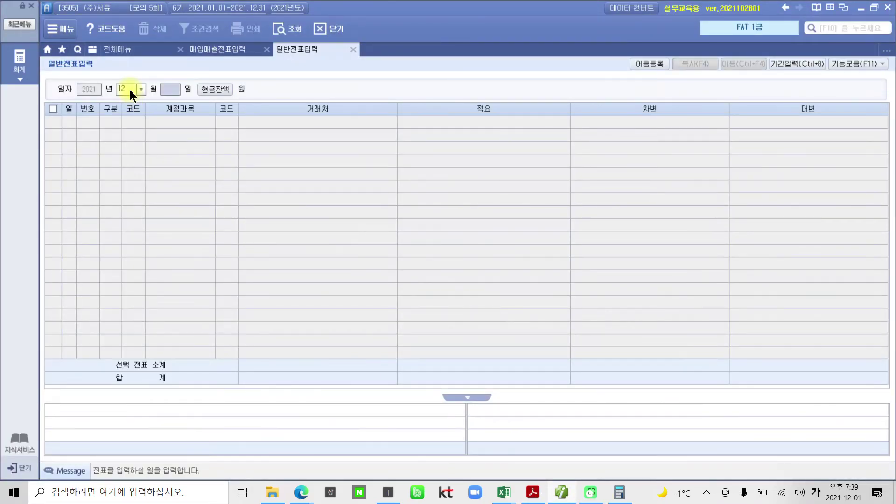
key(Return)
- Enter a debit (차변) line for account 107 단기매매증권 with an amount of 820,000 and no 거래처
text(3)
key(Return)
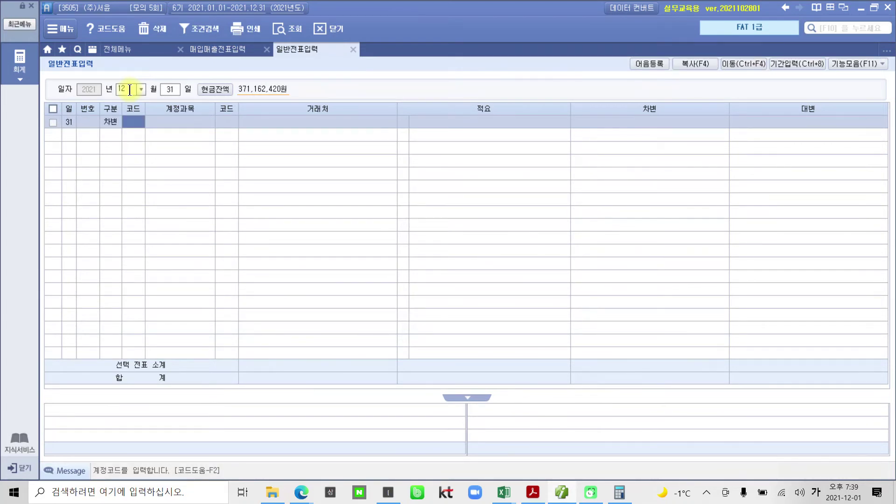
text(107)
key(Return)
key(Return)
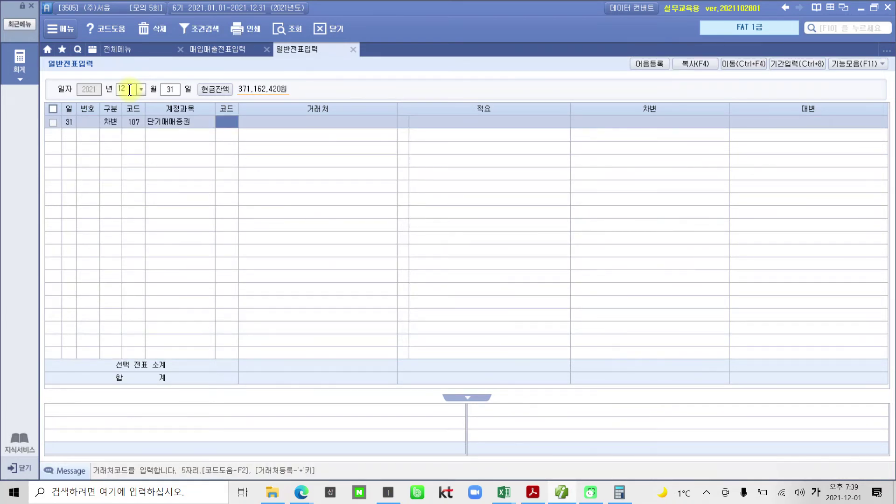
key(Return)
key(Return)
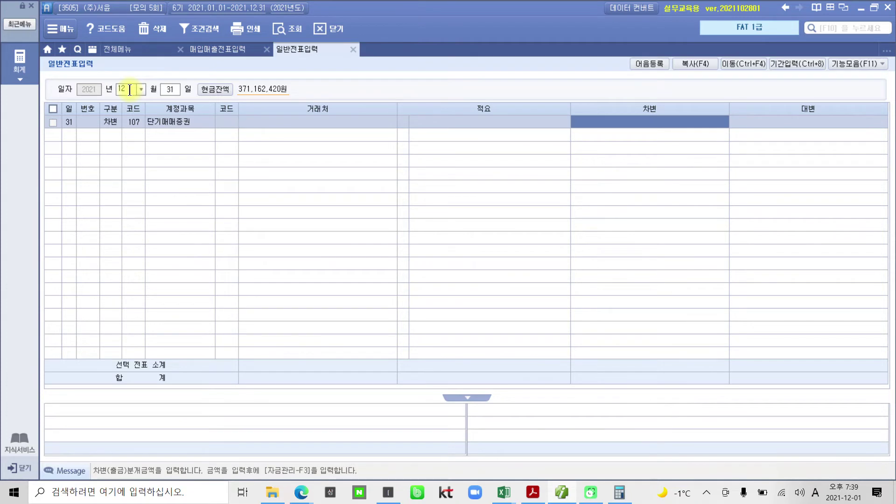
text(8200000)
key(Return)
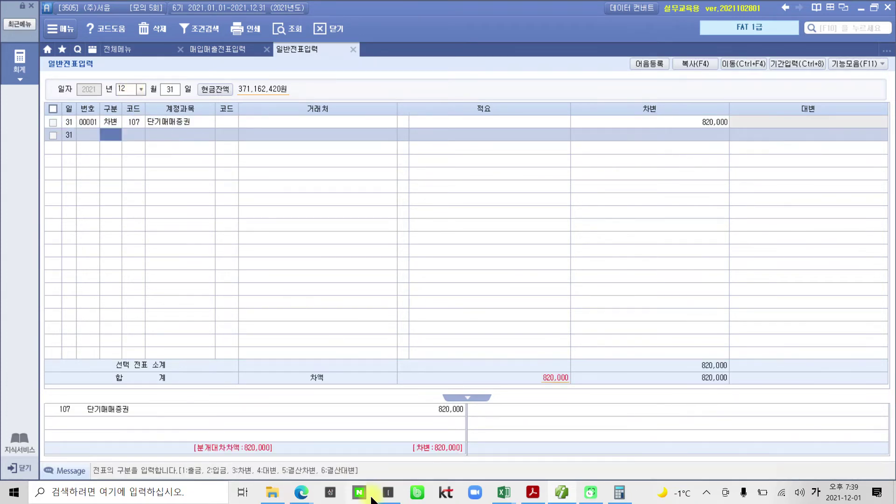
- Recheck the calculator result, then start a credit (대변) line and look up 단기 to choose account 905 단기매매증권평가익
click(610, 496)
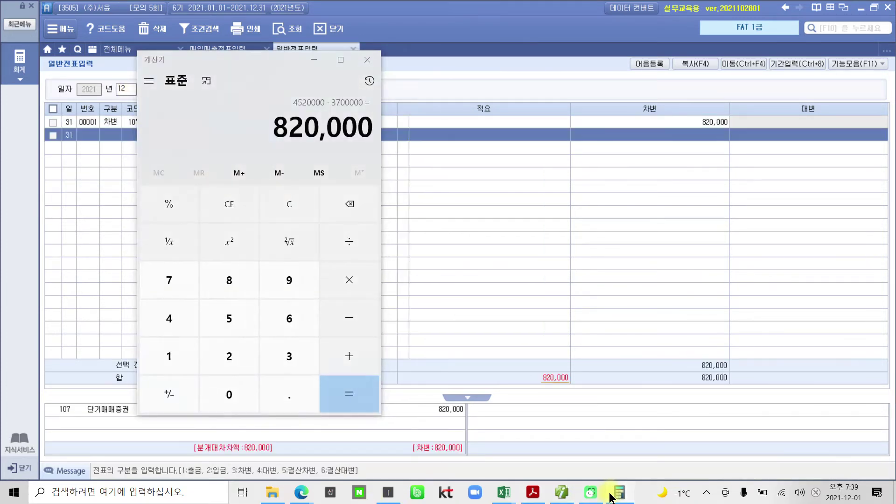
click(610, 495)
click(107, 135)
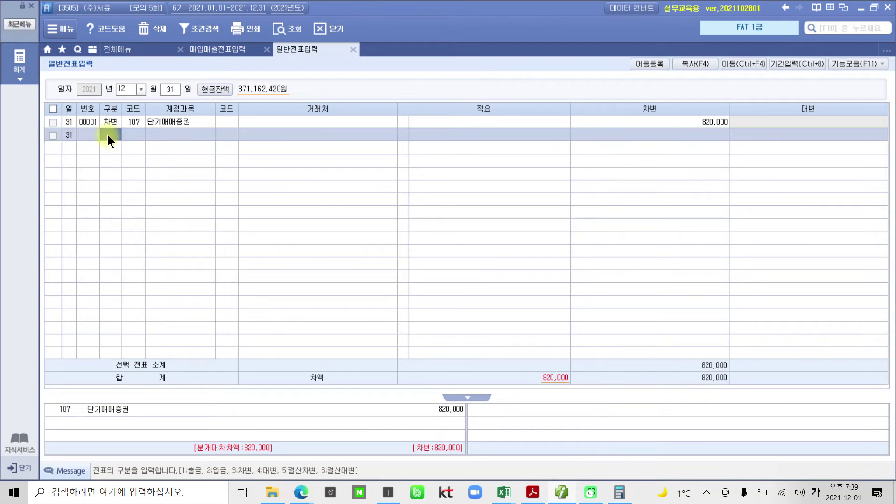
text(4)
key(Return)
text(단기)
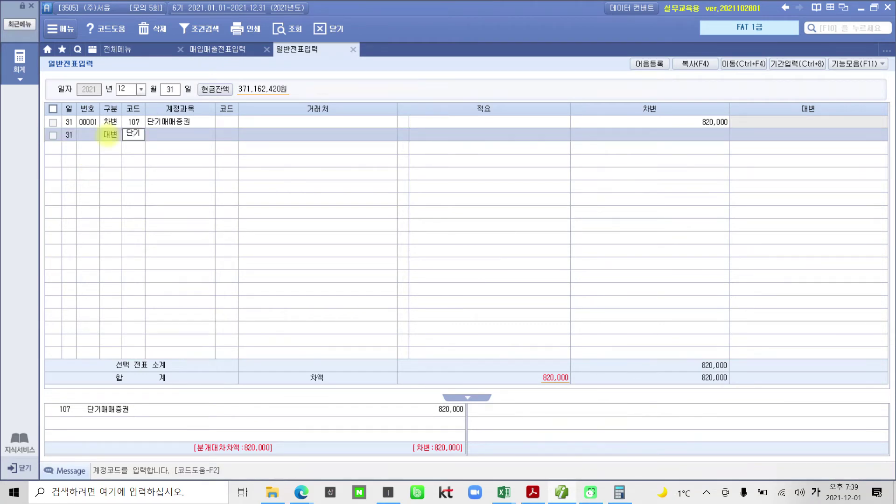
key(Return)
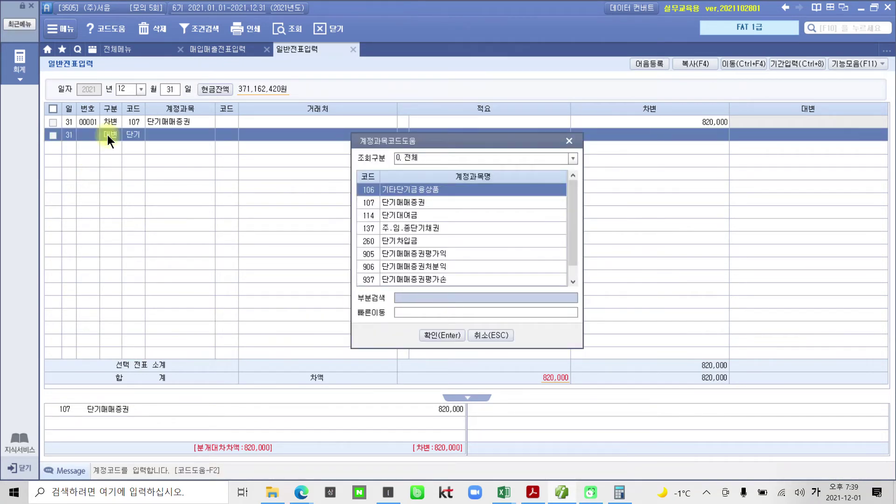
key(Down)
key(Down)
key(Down)
key(Down)
key(Down)
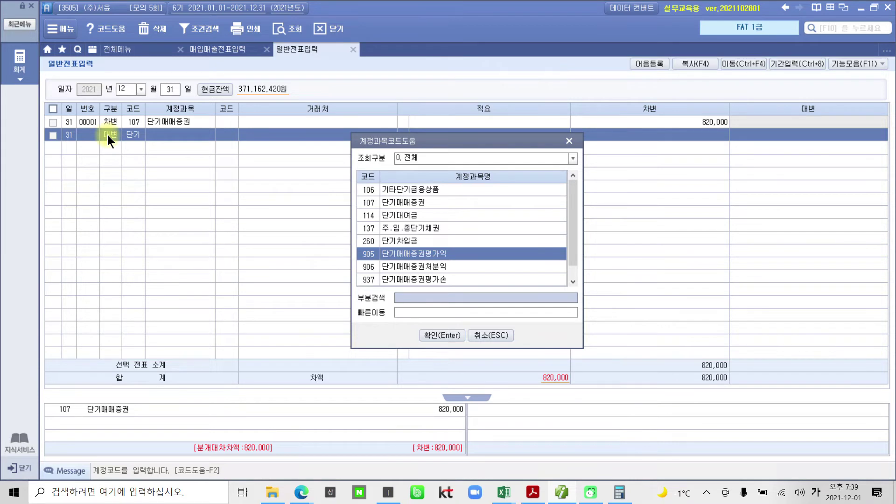
key(Return)
- Leave the 거래처 and 적요 of the 단기매매증권평가익 line empty and set its credit amount to 820,000
key(Return)
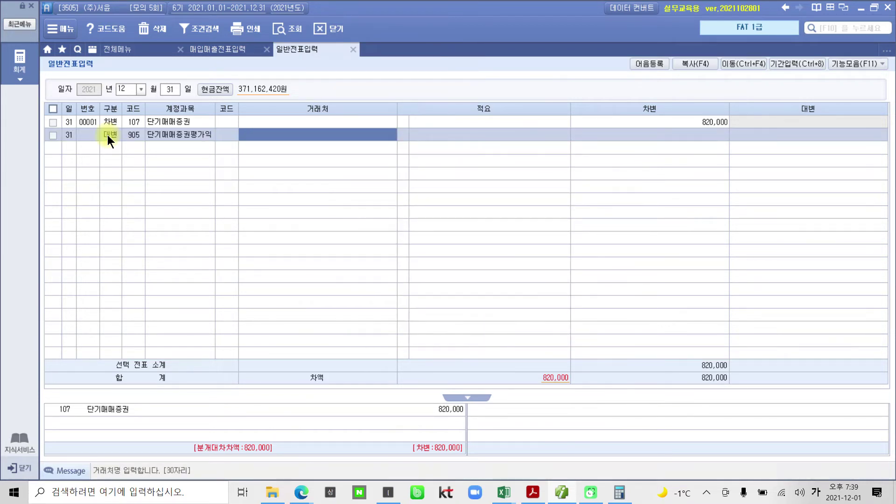
key(Return)
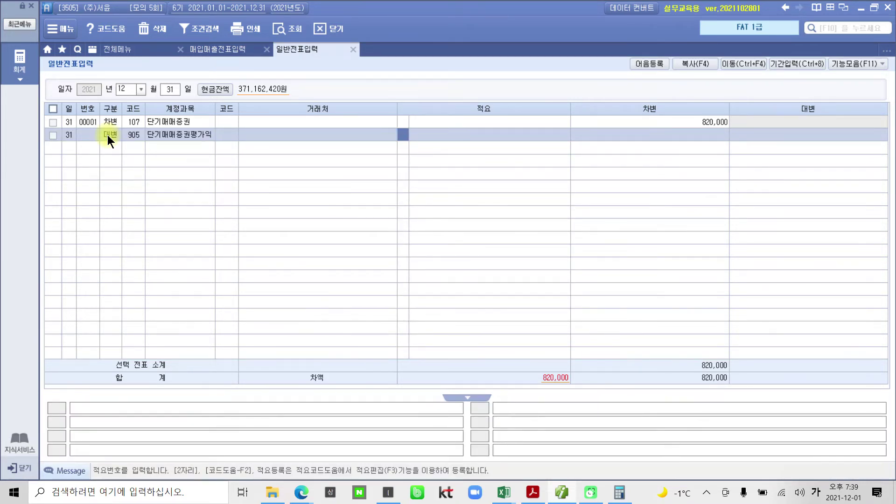
key(Return)
key(Return)
text(8200000)
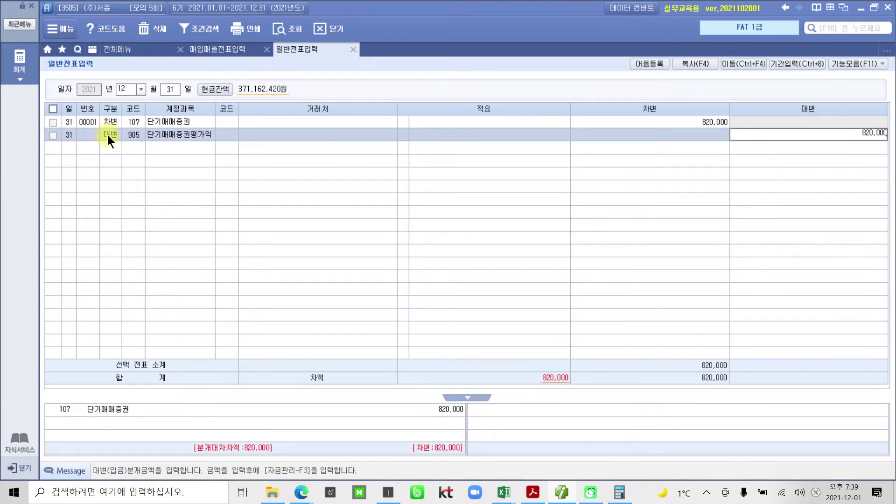
key(Return)
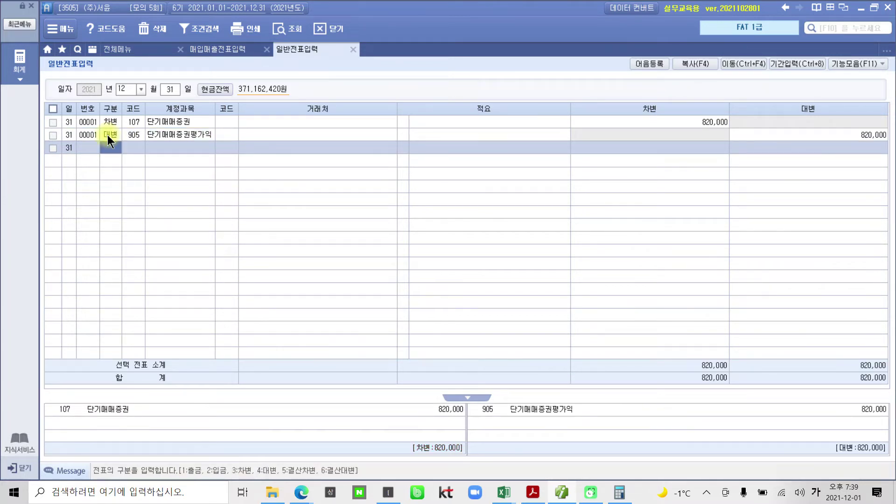
- Switch to the exam PDF, read item 2 about the unused 소모품, and highlight the text 400,000원이
click(539, 495)
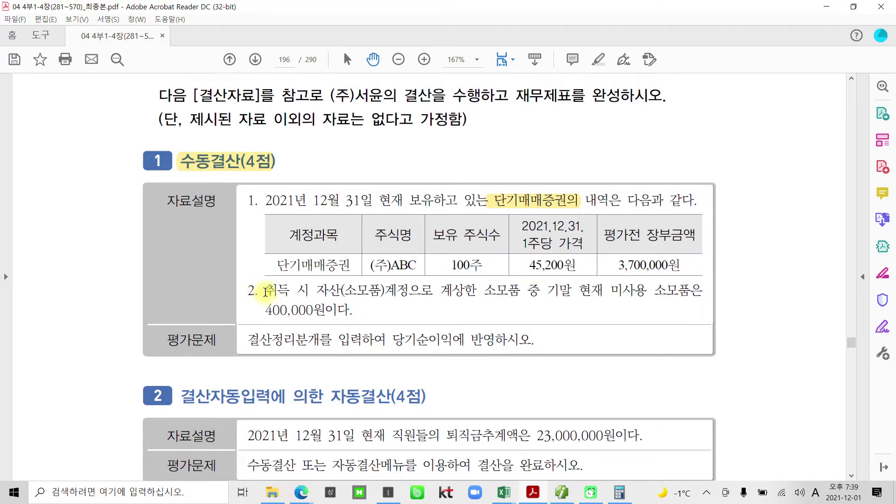
drag(265, 292, 408, 290)
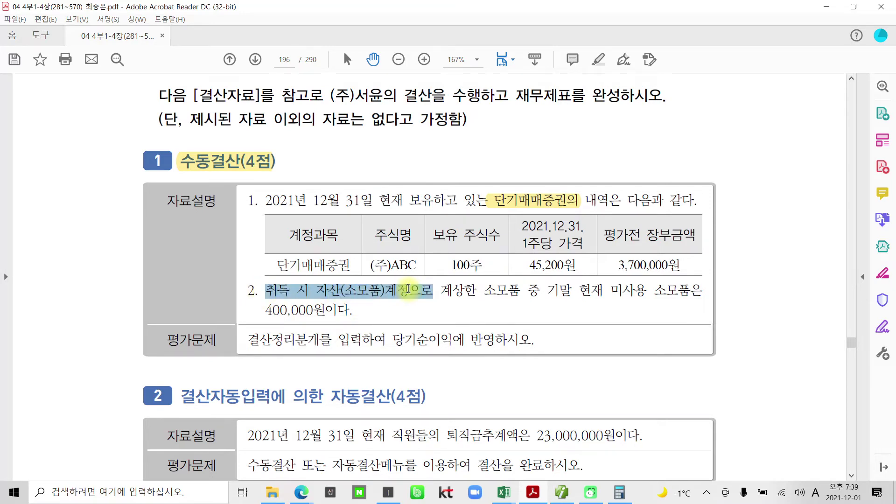
click(445, 290)
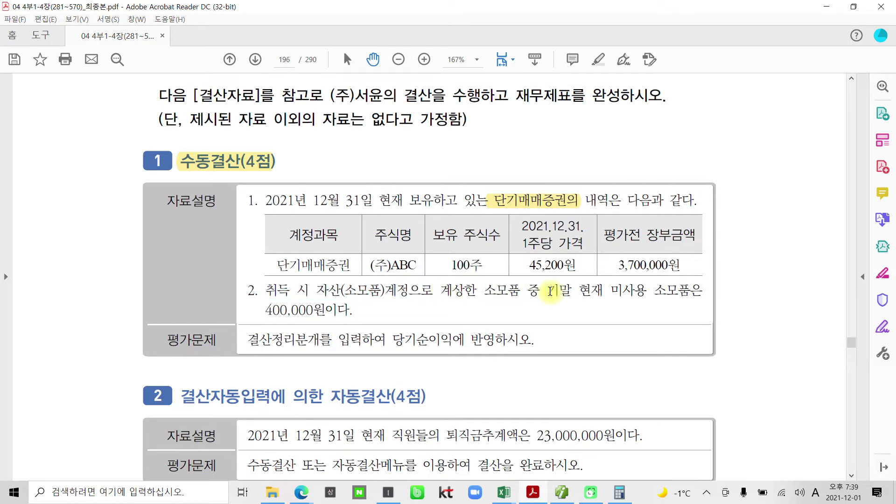
drag(607, 290, 703, 292)
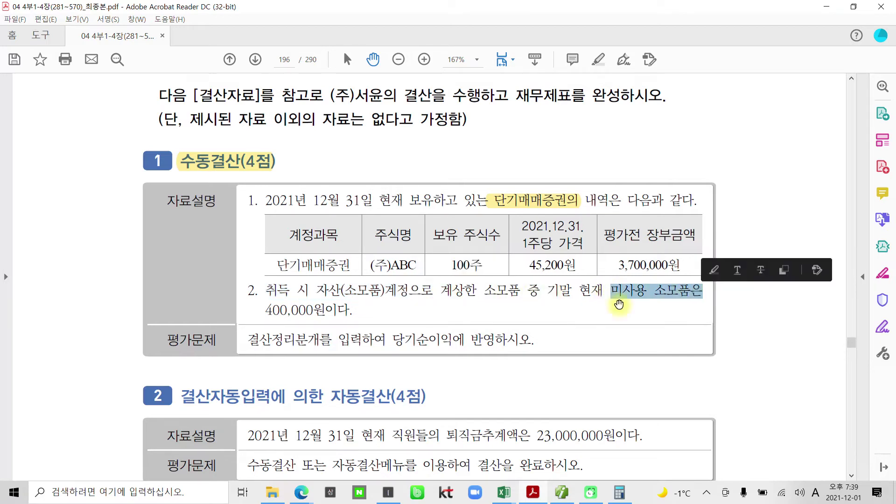
drag(267, 310, 337, 312)
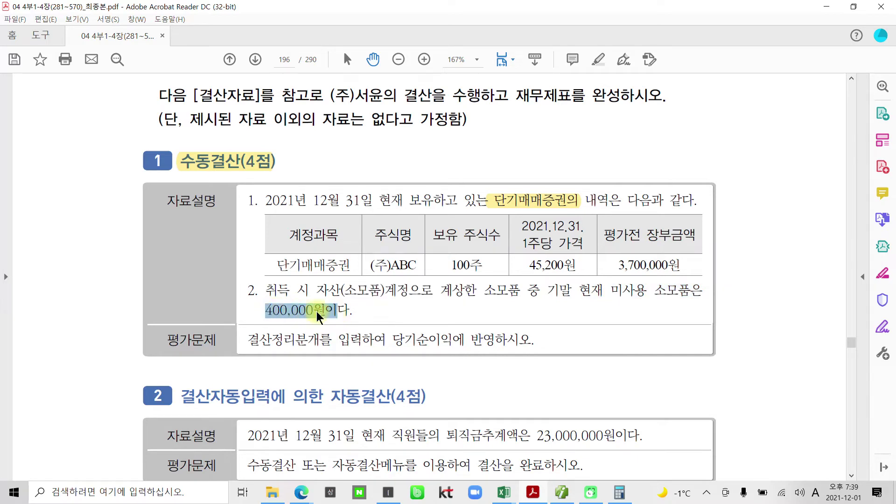
right_click(317, 312)
click(356, 343)
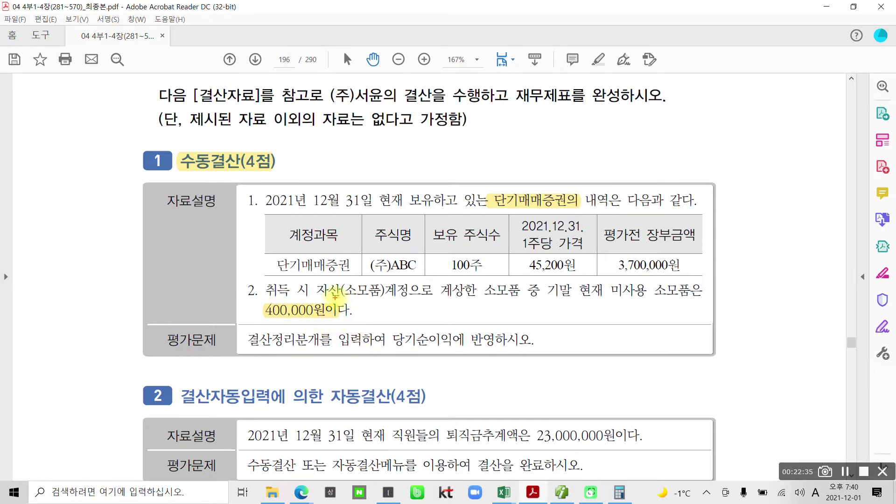
drag(345, 279, 382, 300)
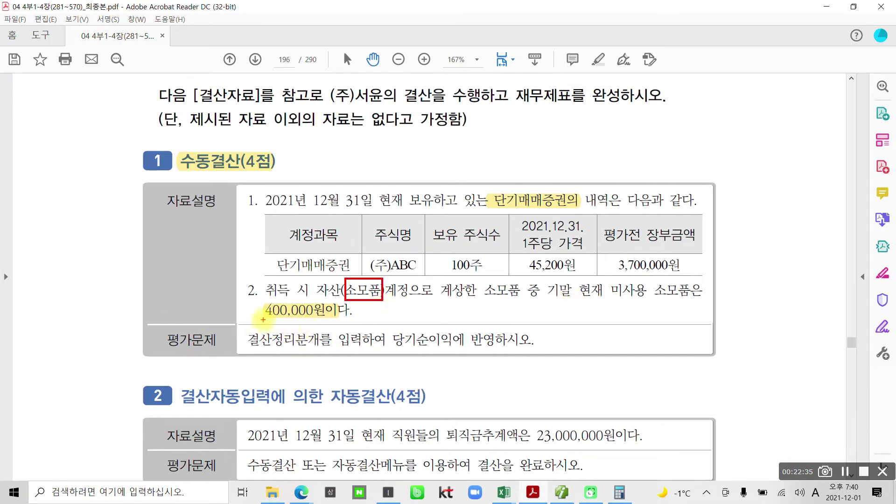
drag(263, 321, 333, 321)
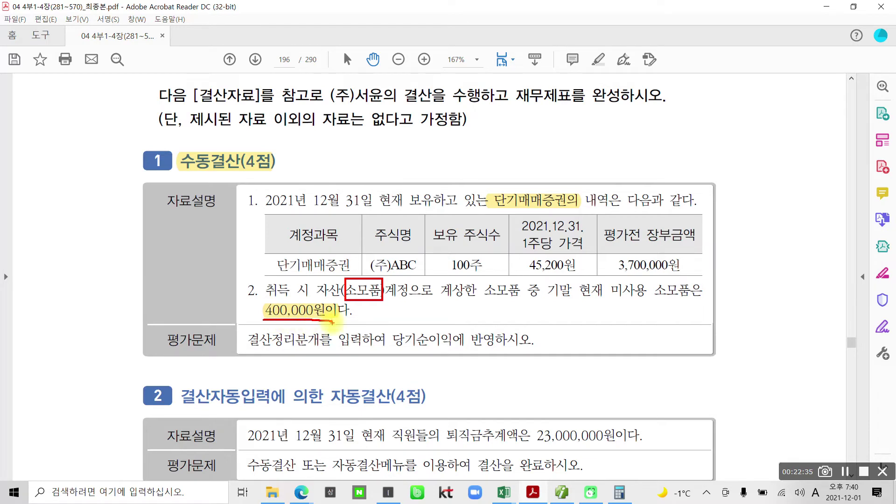
drag(591, 267, 581, 366)
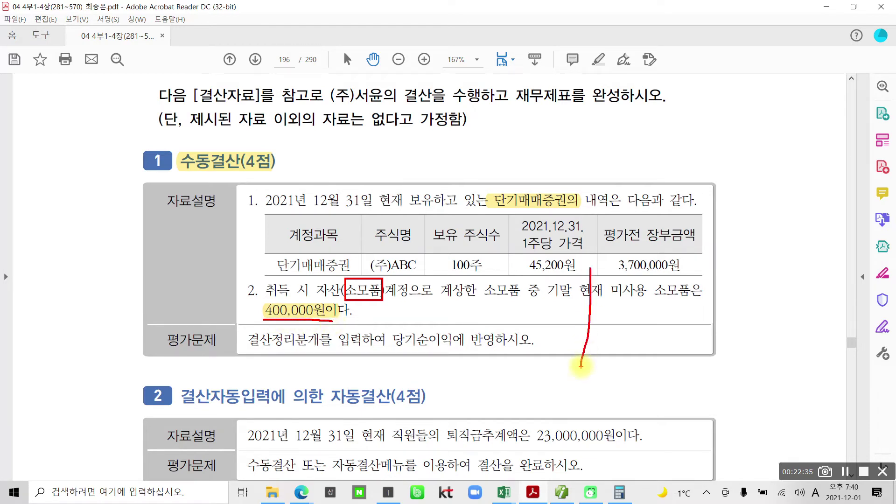
mouse_move(460, 283)
mouse_down()
mouse_move(435, 322)
mouse_move(467, 309)
mouse_up()
mouse_move(460, 309)
mouse_down()
mouse_move(438, 327)
mouse_move(474, 326)
mouse_up()
mouse_move(481, 277)
mouse_down()
mouse_move(486, 321)
mouse_move(523, 280)
mouse_move(514, 341)
mouse_move(538, 321)
mouse_move(555, 327)
mouse_move(565, 345)
mouse_move(654, 294)
mouse_move(645, 321)
mouse_move(698, 308)
mouse_move(719, 323)
mouse_move(743, 285)
mouse_move(731, 317)
mouse_move(735, 338)
mouse_move(761, 341)
mouse_up()
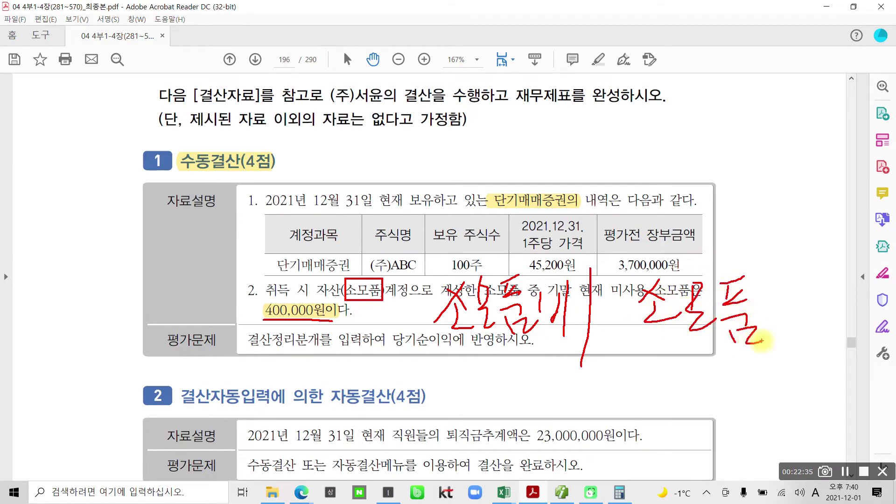
drag(441, 367, 443, 411)
drag(536, 351, 544, 411)
drag(737, 364, 757, 396)
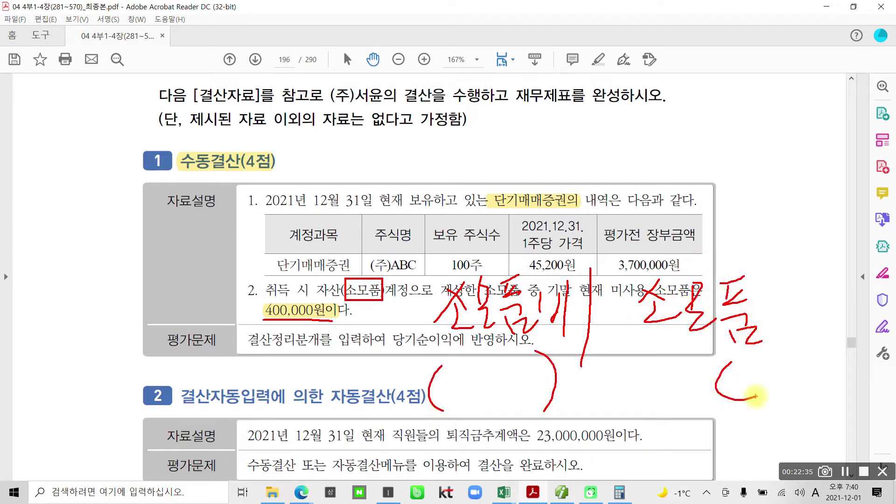
drag(819, 338, 836, 403)
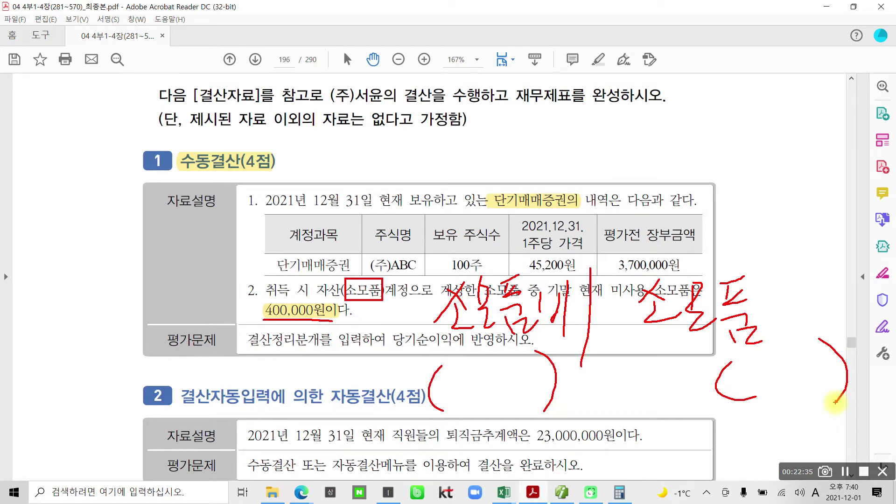
mouse_move(327, 322)
mouse_down()
mouse_move(246, 301)
mouse_move(319, 353)
mouse_move(344, 265)
mouse_move(562, 236)
mouse_move(553, 281)
mouse_move(547, 255)
mouse_up()
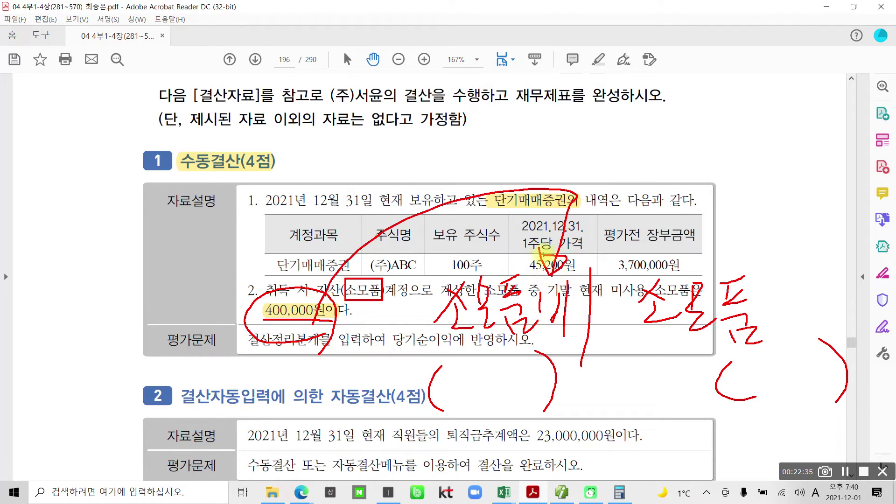
key(Escape)
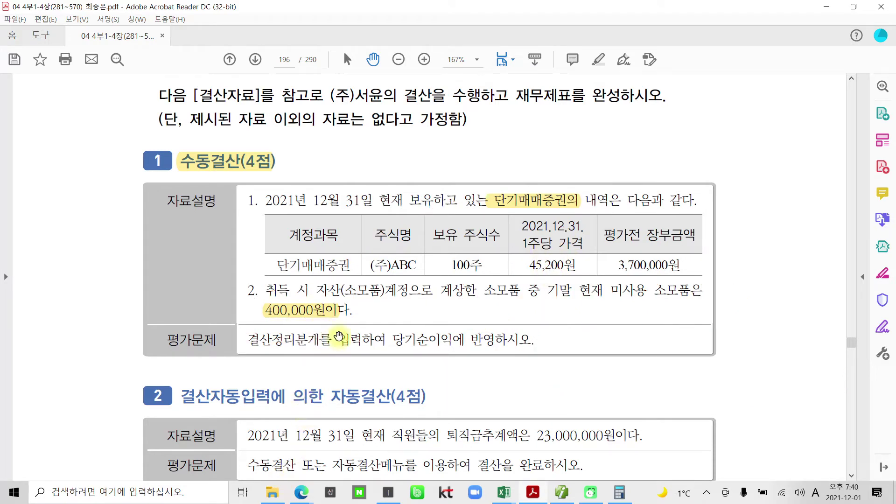
- Switch to the accounting program and query the 합계잔액시산표 for the period up to December 31
click(562, 493)
click(125, 45)
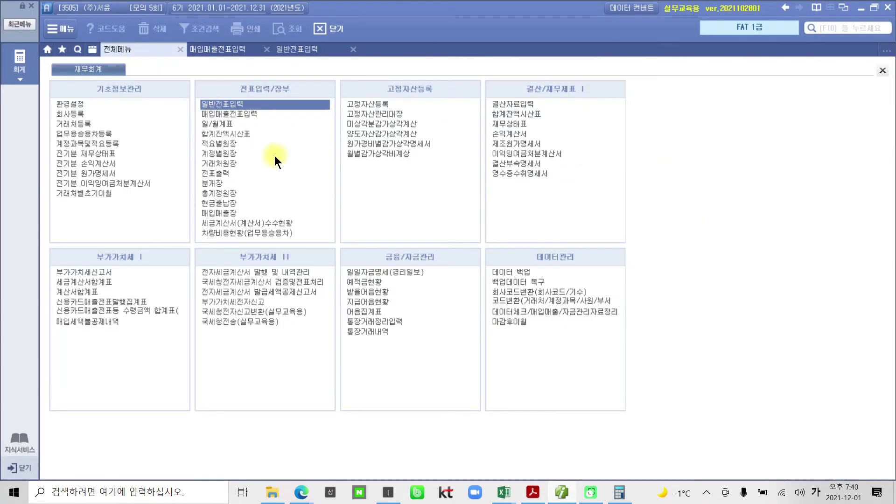
click(242, 133)
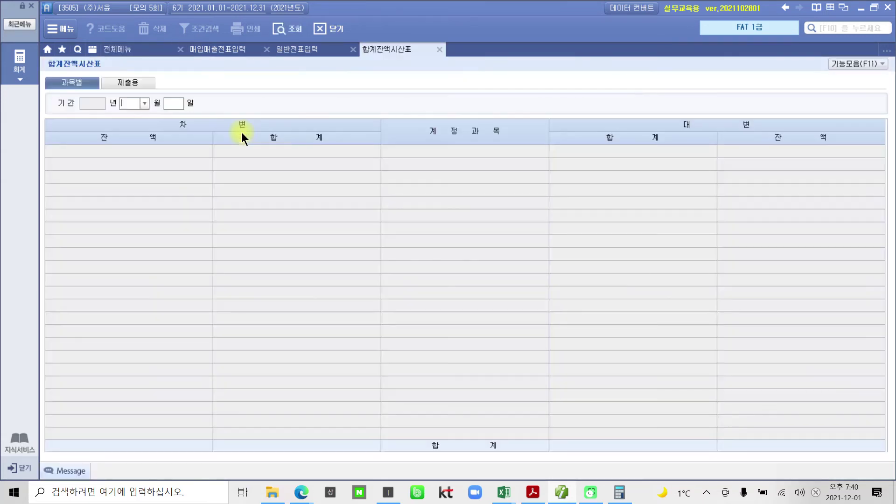
text(12)
key(Return)
key(Return)
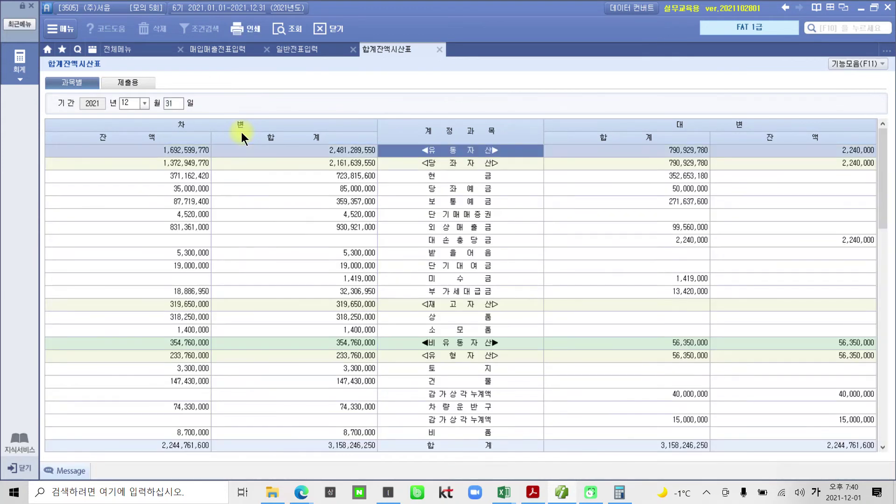
- Check the 소모품 balance in the trial balance against the unused amount in item 2 of the exam PDF
click(430, 330)
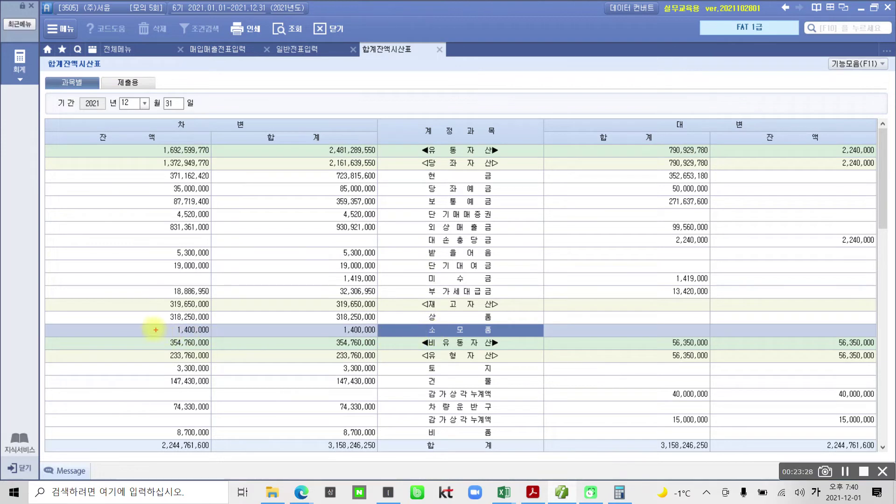
drag(151, 320, 238, 340)
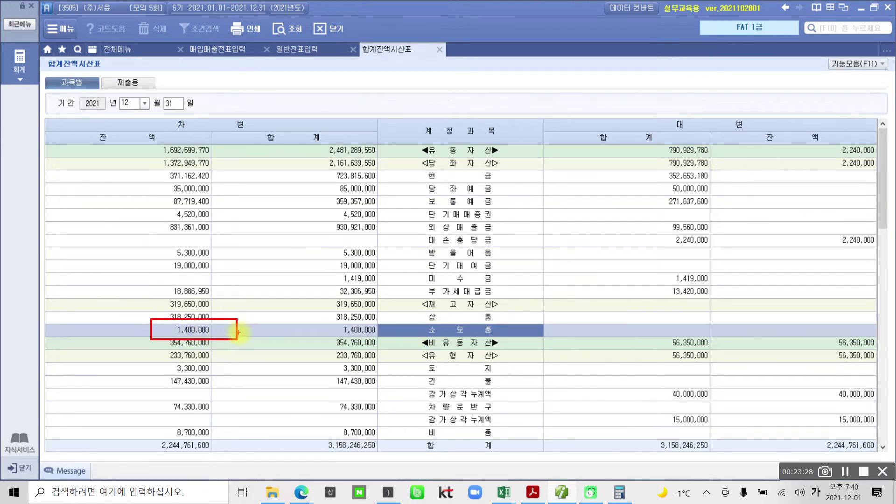
drag(121, 321, 144, 316)
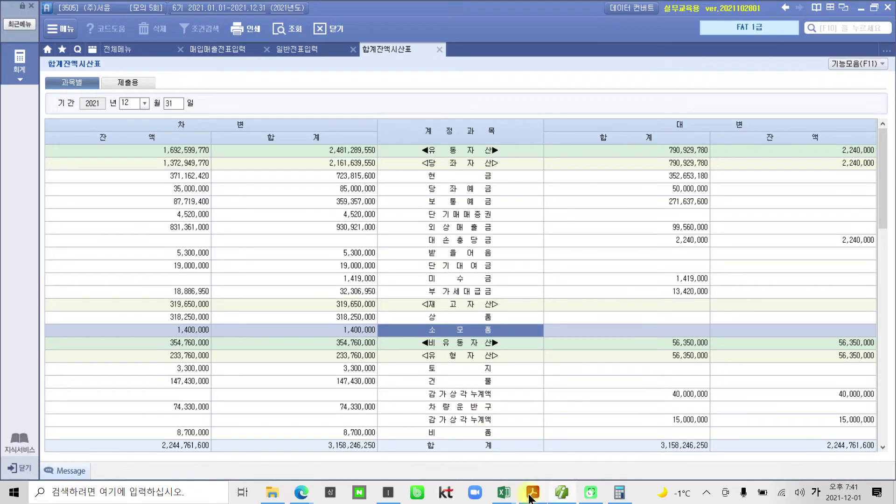
click(562, 495)
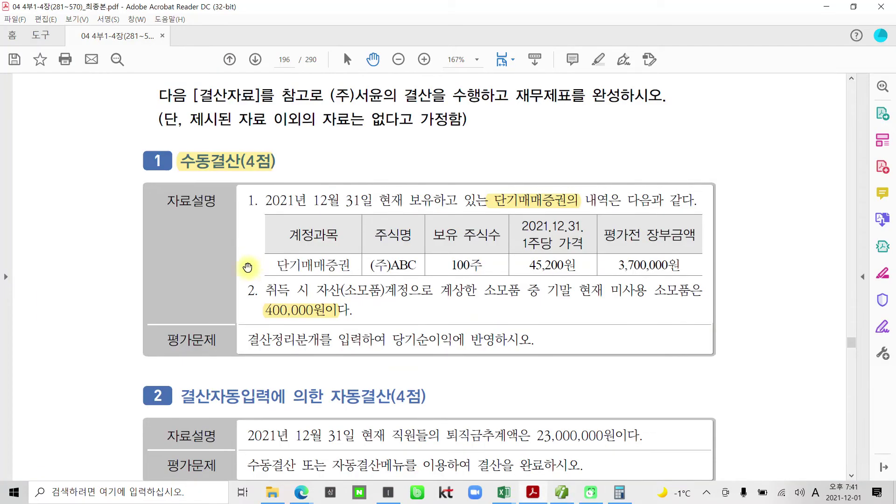
click(561, 496)
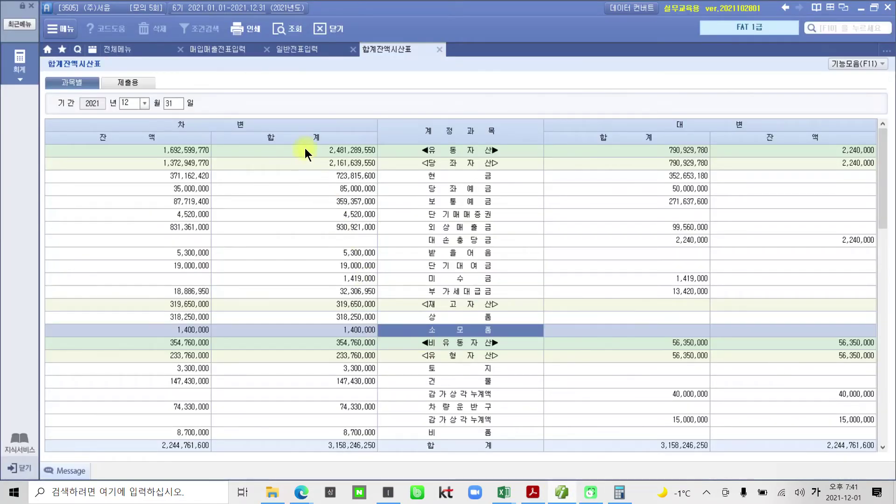
- Return to 일반전표입력, start a debit (차변) line, and look up 소모 to choose account 830 소모품비
click(298, 48)
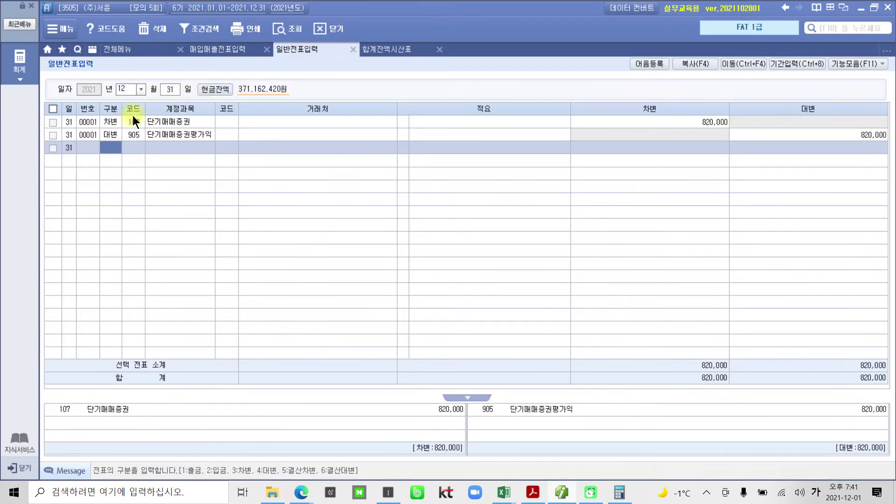
key(Return)
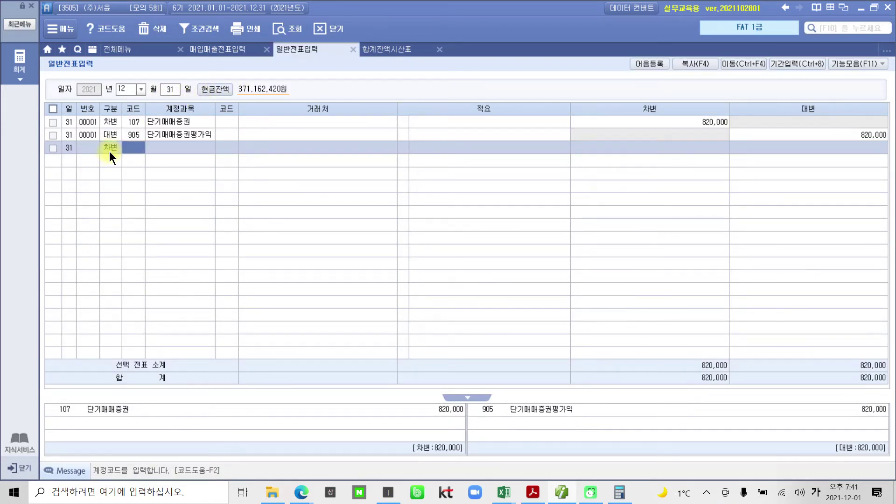
text(소모)
key(Return)
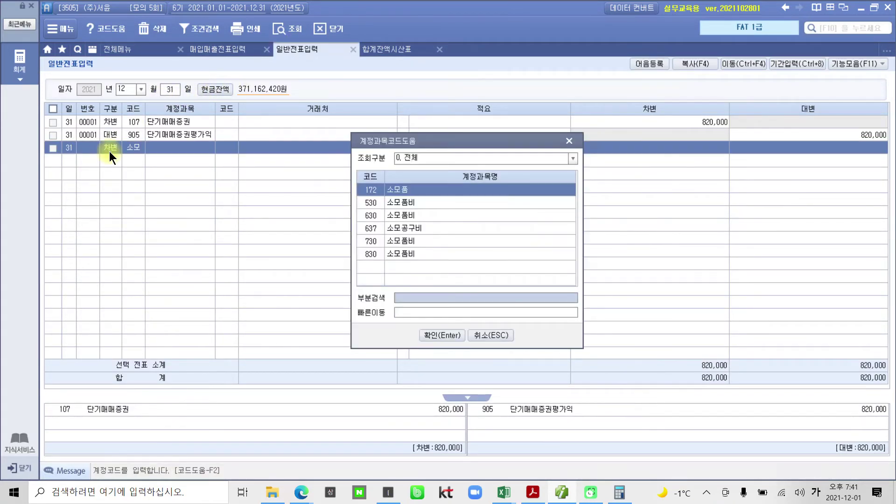
key(Down)
key(Down)
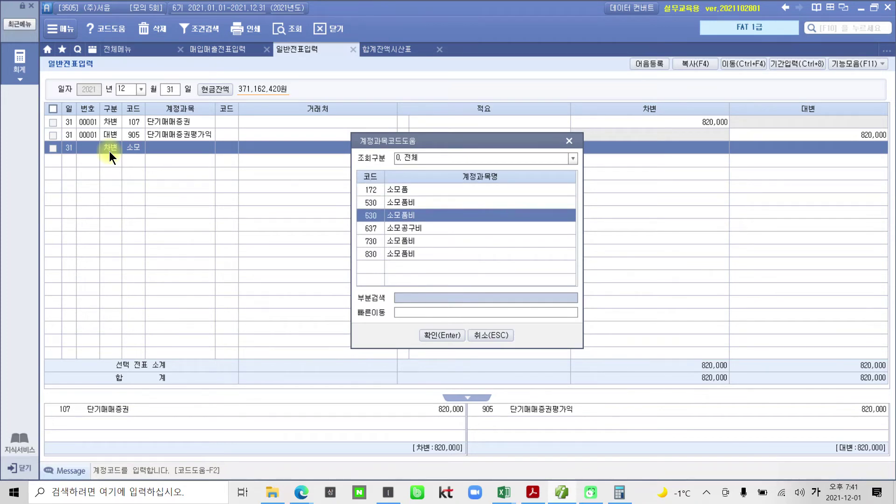
key(Down)
key(Down)
key(Down)
key(Return)
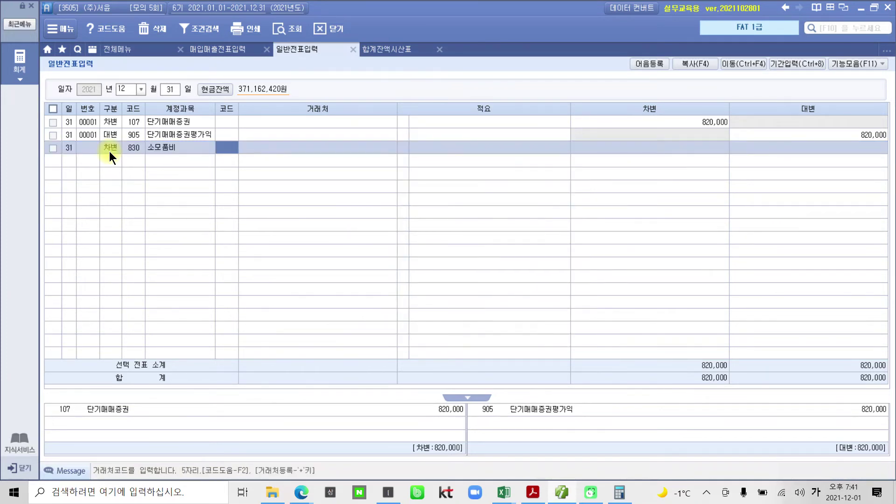
- Leave the 거래처 and 적요 of the 소모품비 line empty and set its debit amount to 1,000,000
key(Return)
key(Return)
key(Return)
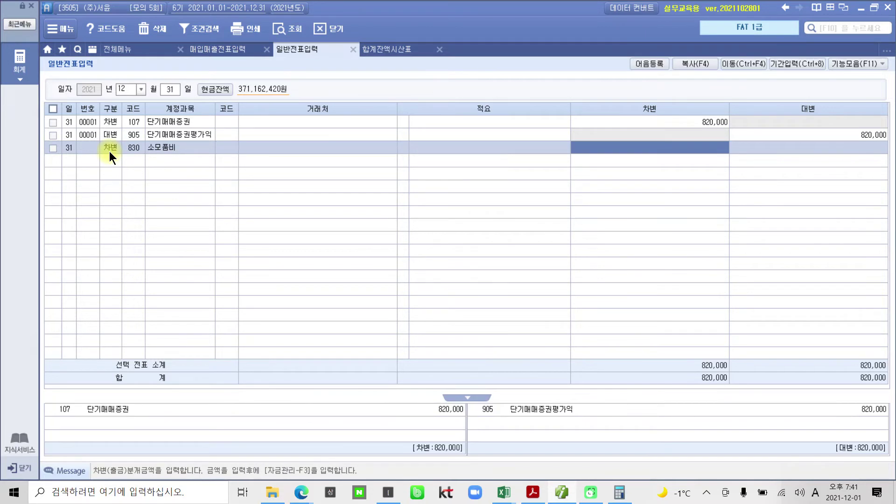
text(1000000)
key(Return)
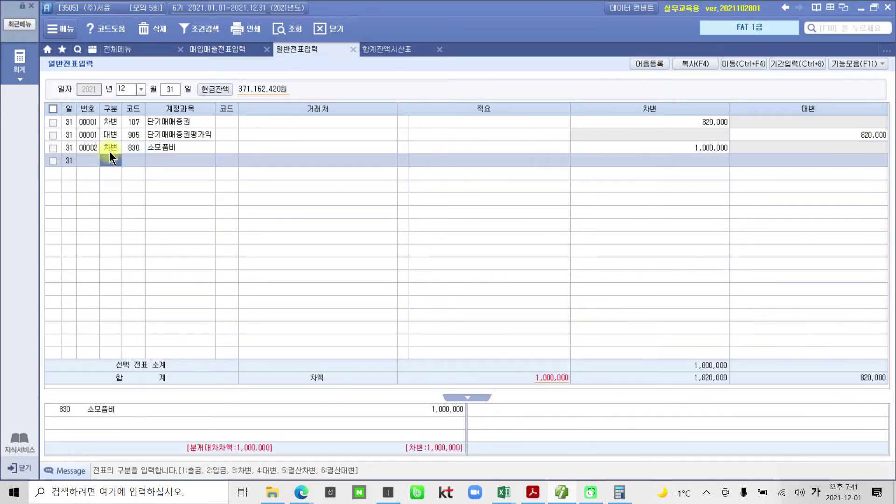
- Enter a credit (대변) line for account 172 소모품 with an amount of 1,000,000 and no 거래처 or 적요
text(4)
text(소모)
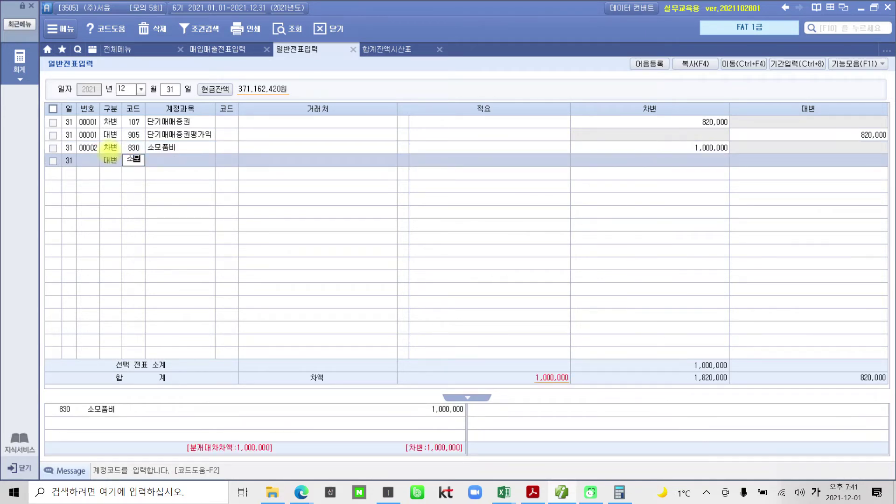
key(Return)
key(Down)
key(Up)
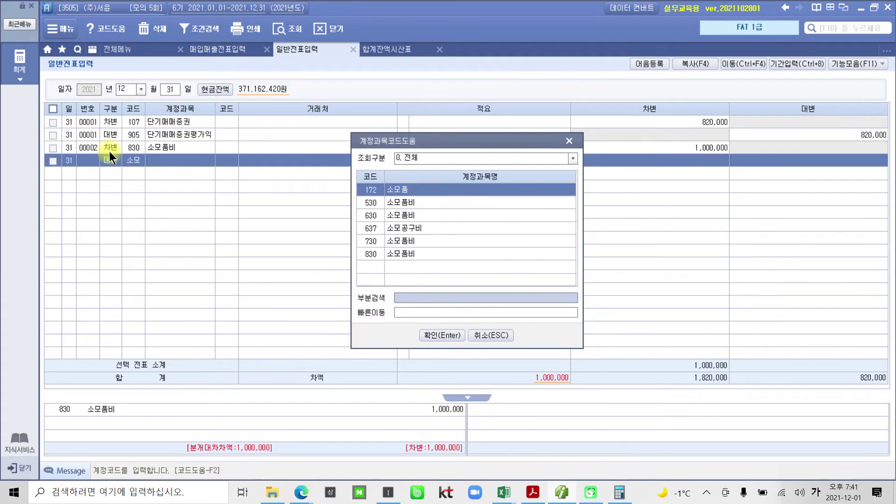
key(Return)
key(Return)
key(Return)
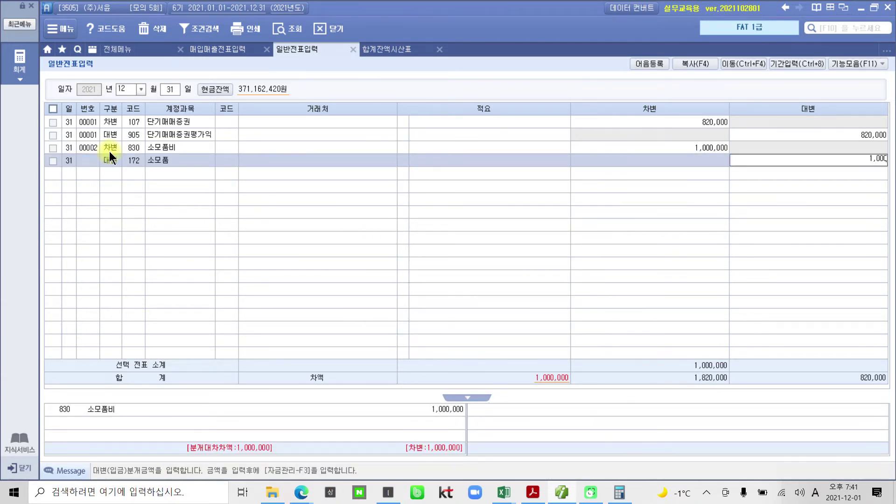
key(Return)
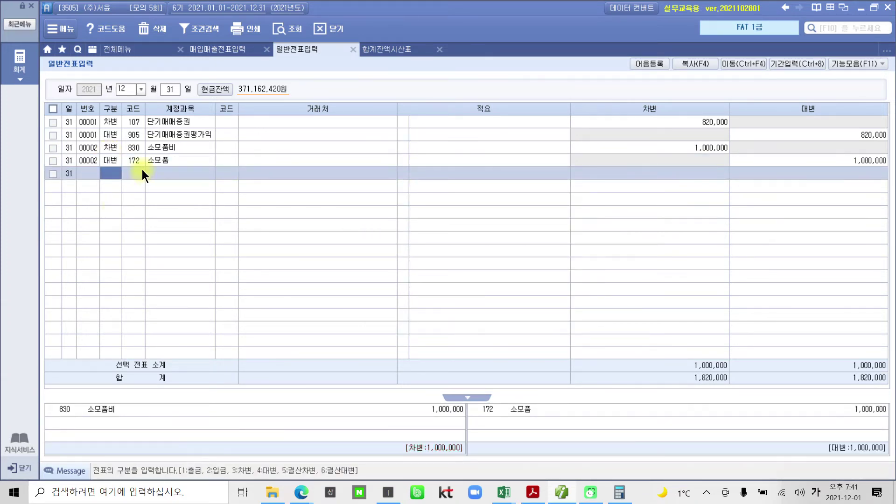
click(141, 164)
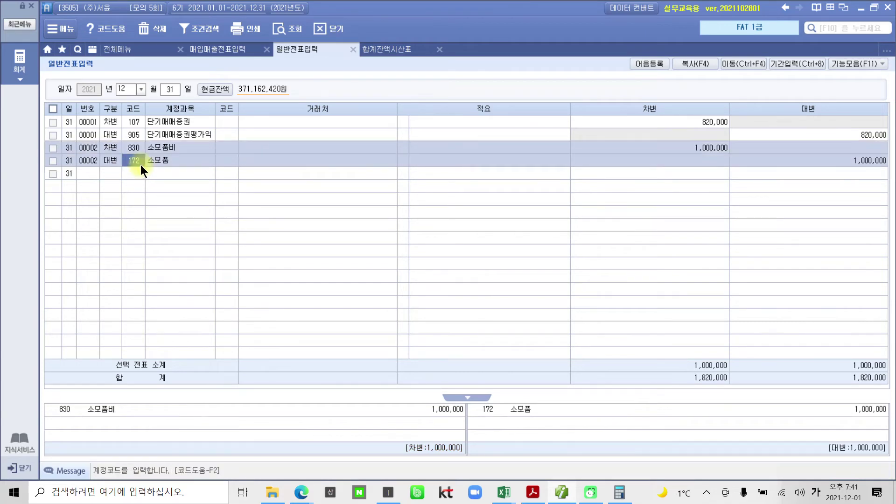
- Return to the 합계잔액시산표, requery its data, and check the remaining 소모품 balance
click(371, 49)
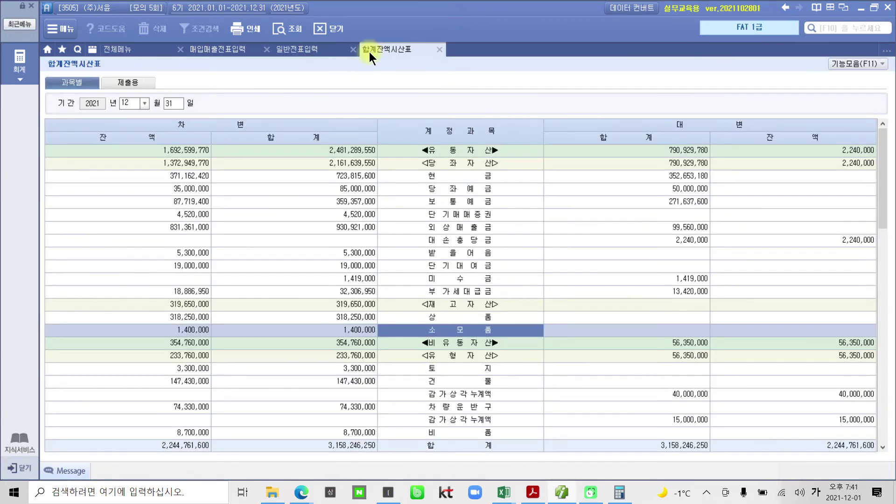
click(292, 27)
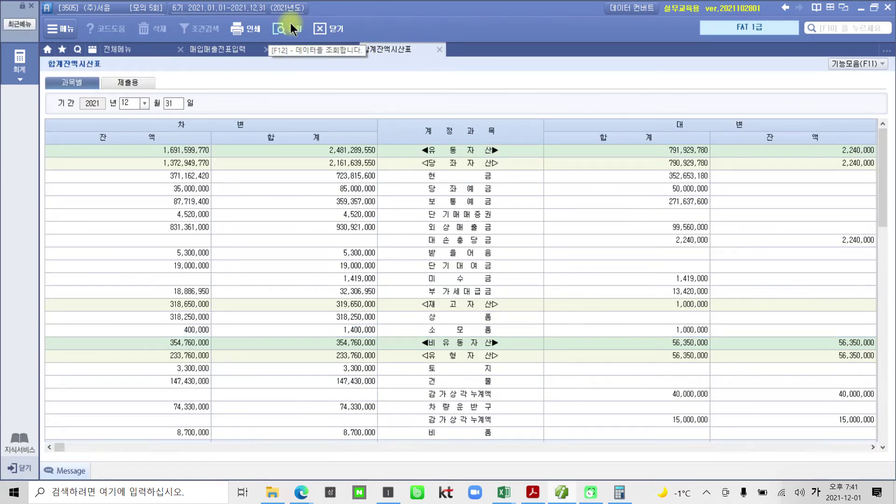
click(211, 334)
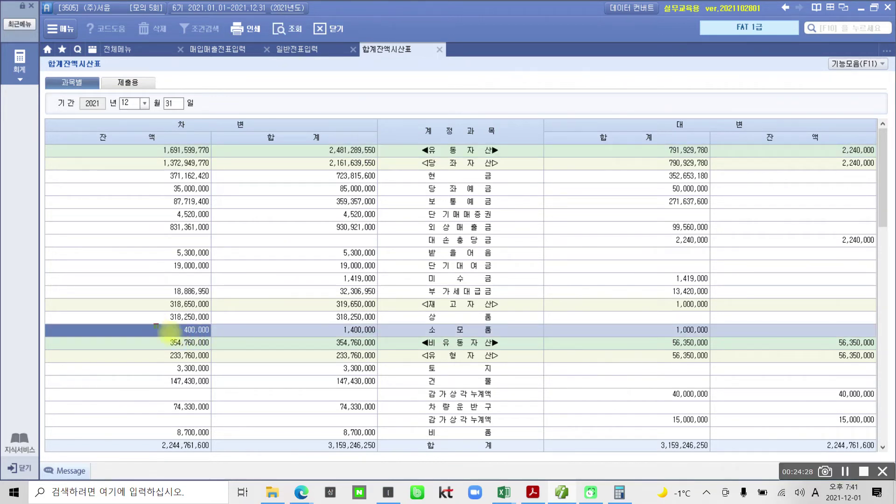
mouse_move(154, 325)
mouse_down()
mouse_move(231, 340)
mouse_move(226, 317)
mouse_move(238, 311)
mouse_up()
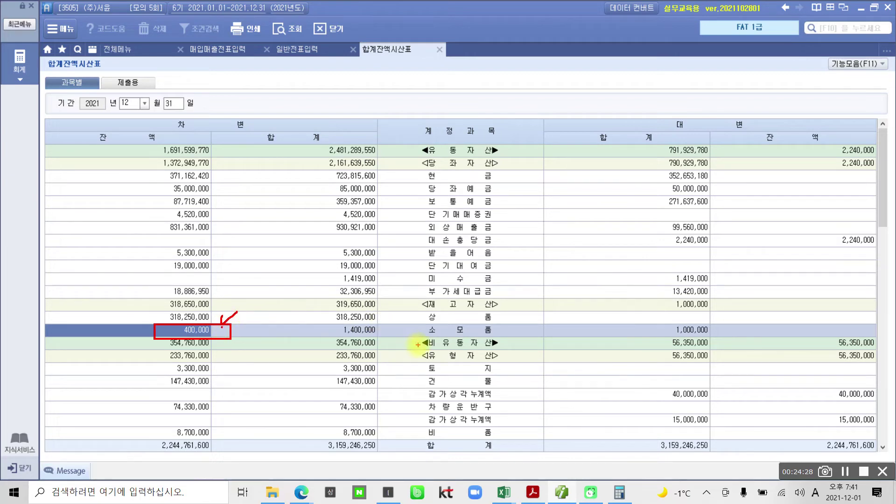
- Find the 소모품비 row among the 판매관리비 accounts of the trial balance and check its amount
click(427, 371)
scroll(425, 359, down, 10)
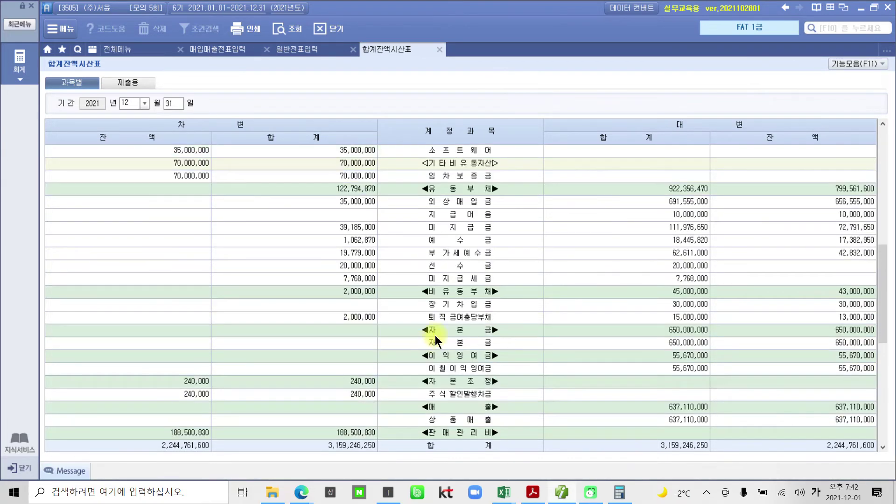
scroll(436, 338, down, 8)
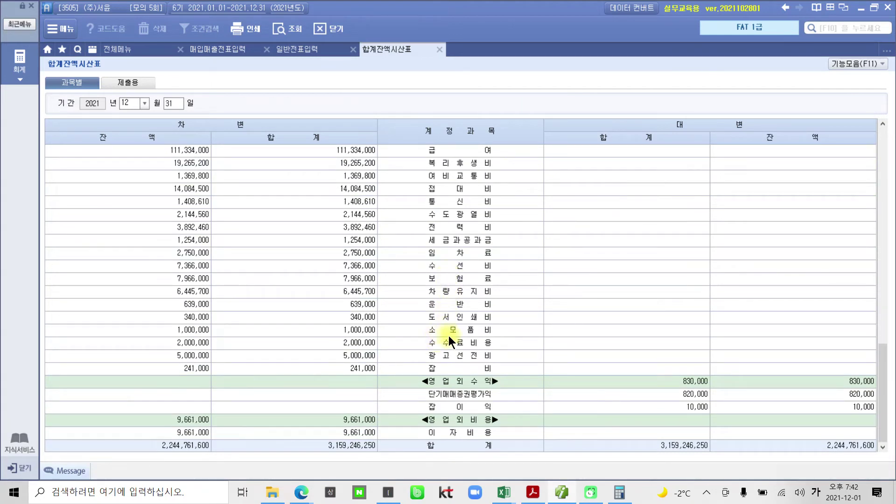
click(449, 333)
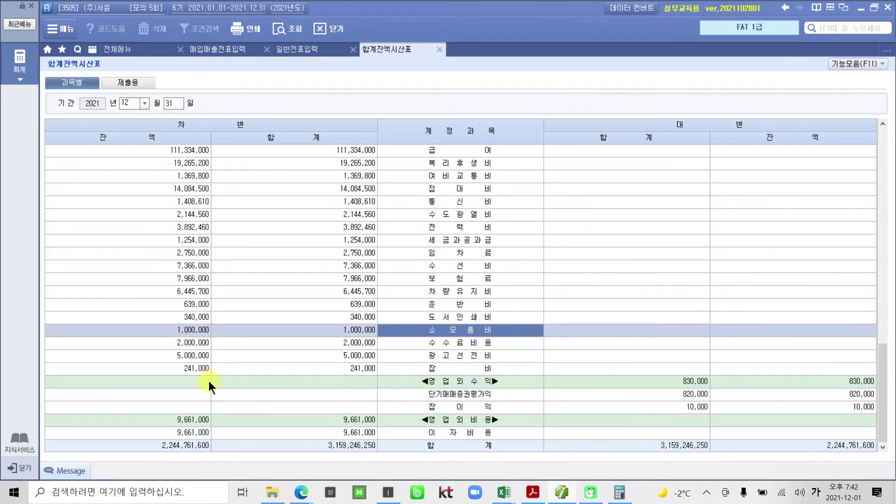
- Compare the 소모품비 amount with the remaining debit balance of 소모품 in the 합계잔액시산표
drag(149, 310, 240, 342)
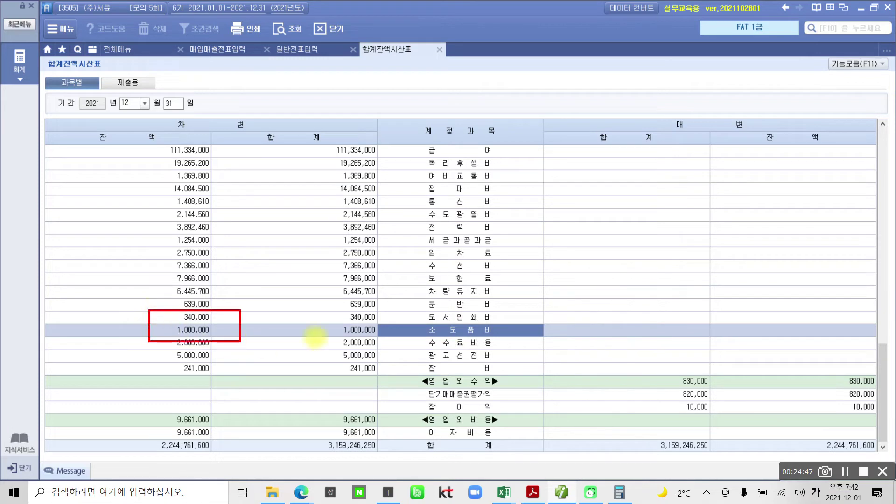
drag(424, 337, 508, 337)
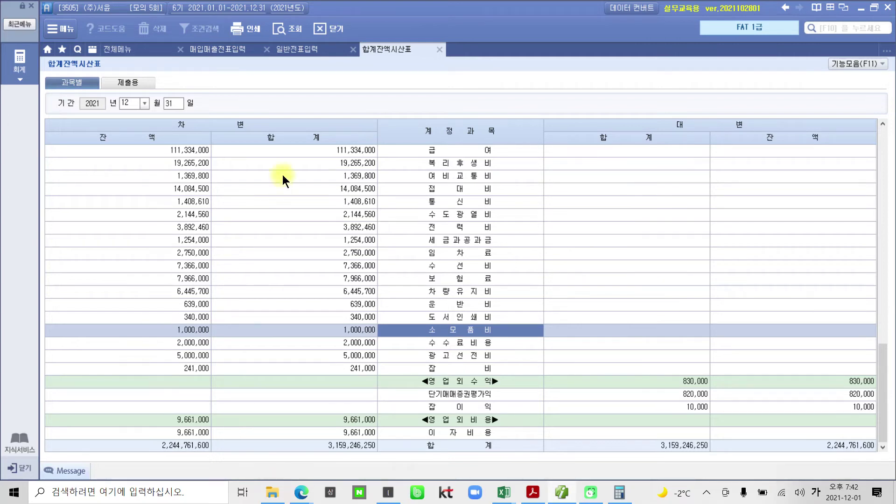
scroll(311, 211, up, 10)
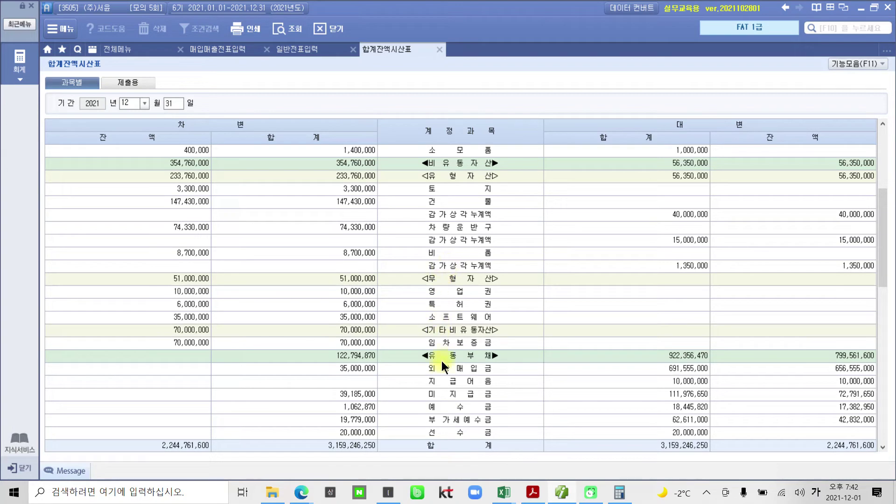
scroll(448, 342, up, 5)
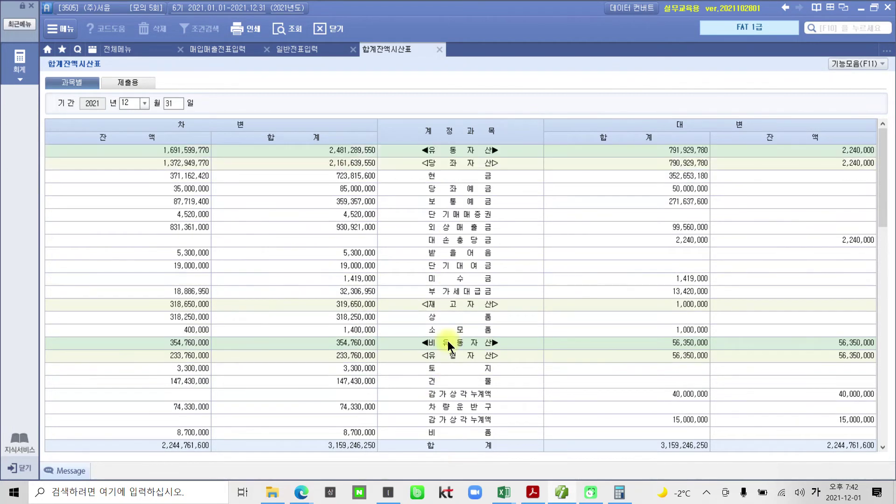
click(449, 330)
click(198, 331)
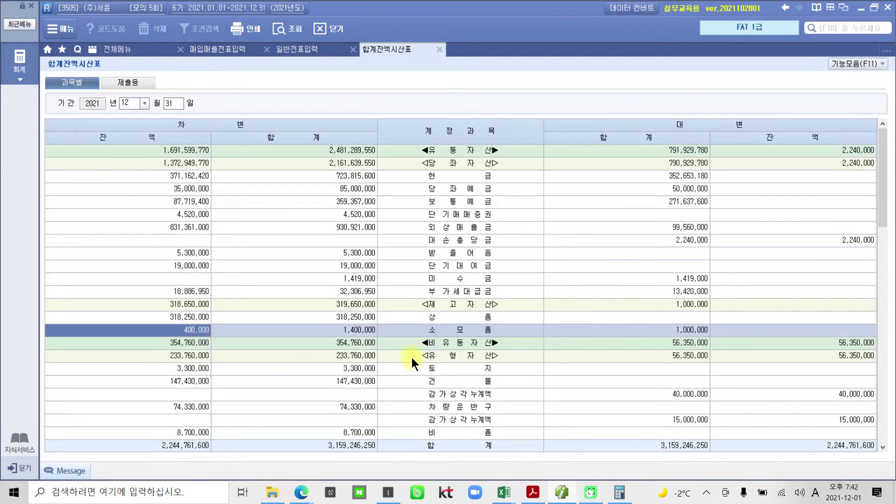
scroll(445, 377, down, 18)
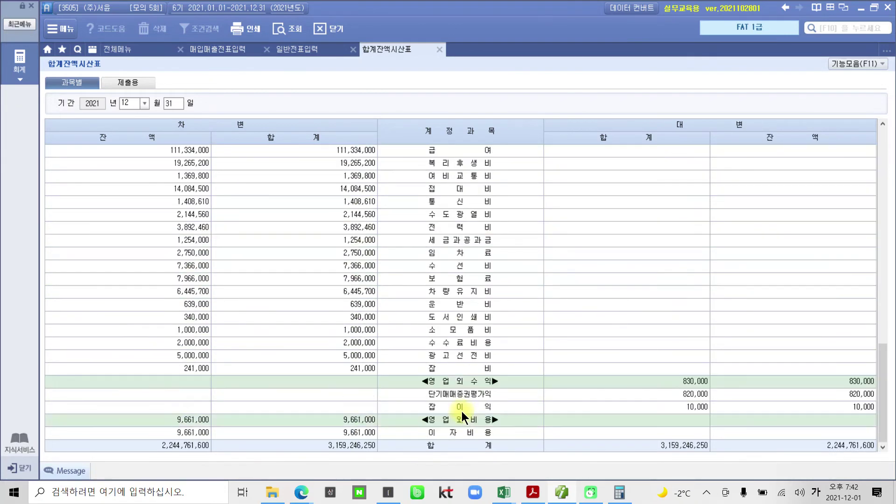
click(452, 330)
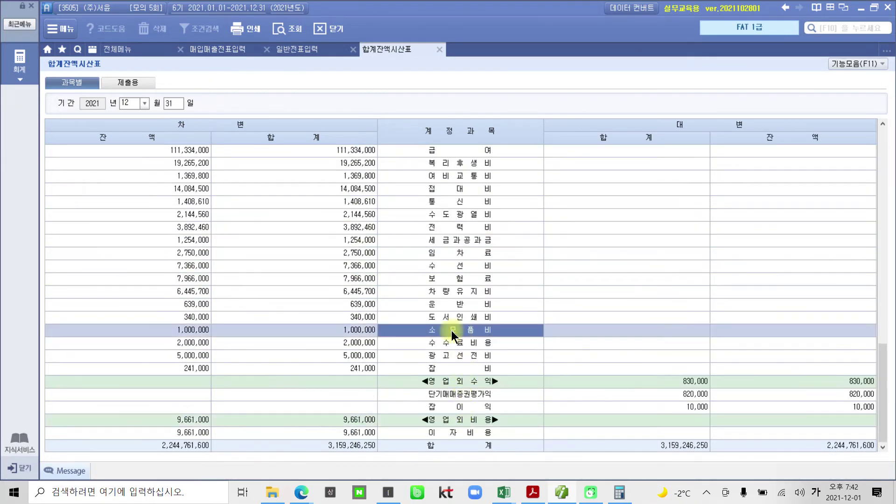
click(191, 330)
- Return to 일반전표입력 and review the December 31 adjusting entry for 소모품비 and 소모품
click(321, 50)
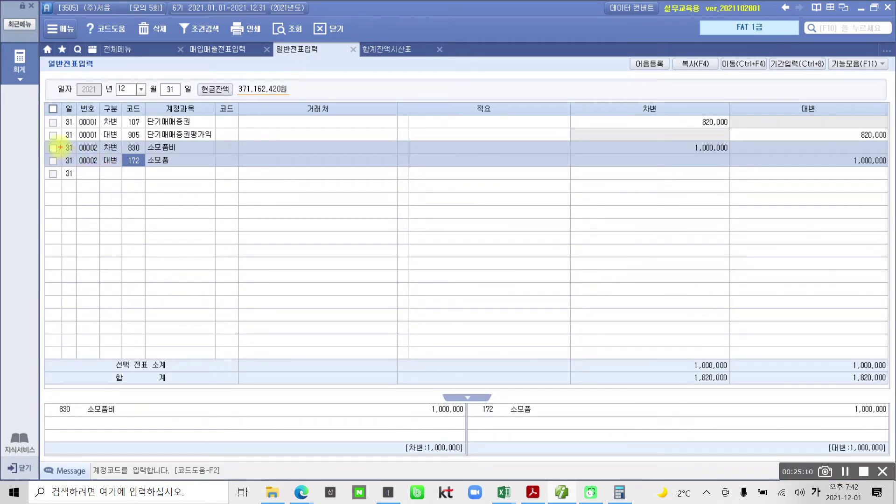
drag(56, 140, 891, 174)
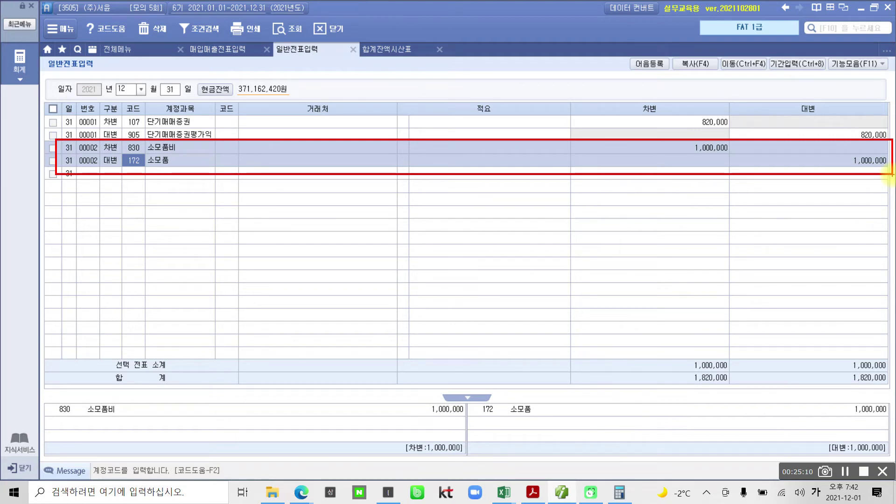
key(Escape)
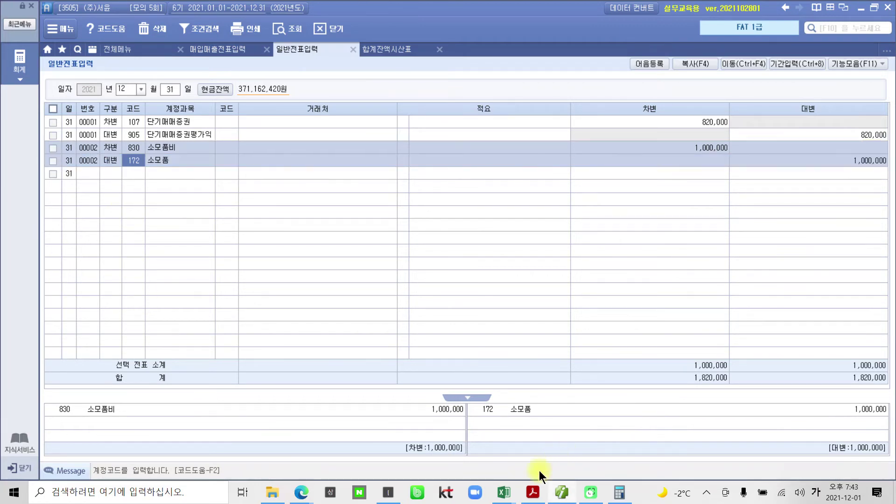
- Switch to the exam PDF in Acrobat Reader and highlight "퇴직금추계액은 23,000,000원이다" in the 결산자동입력에 의한 자동결산 question
click(533, 492)
scroll(467, 397, down, 3)
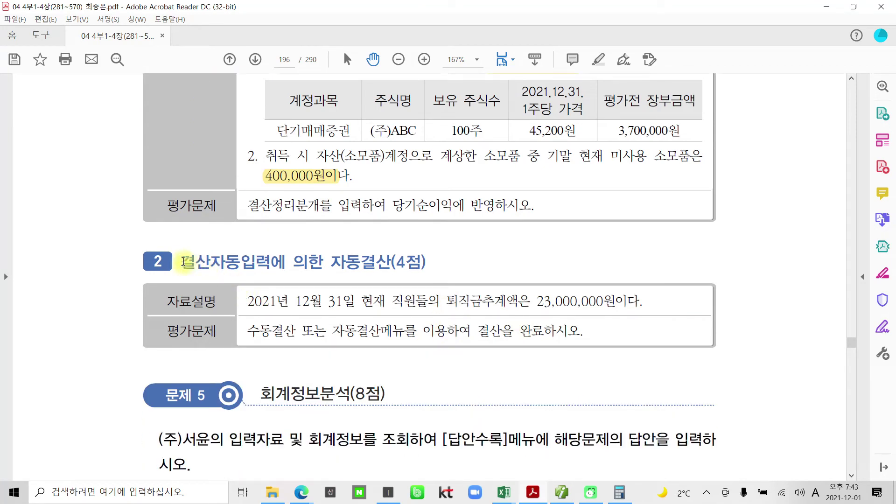
drag(179, 262, 304, 261)
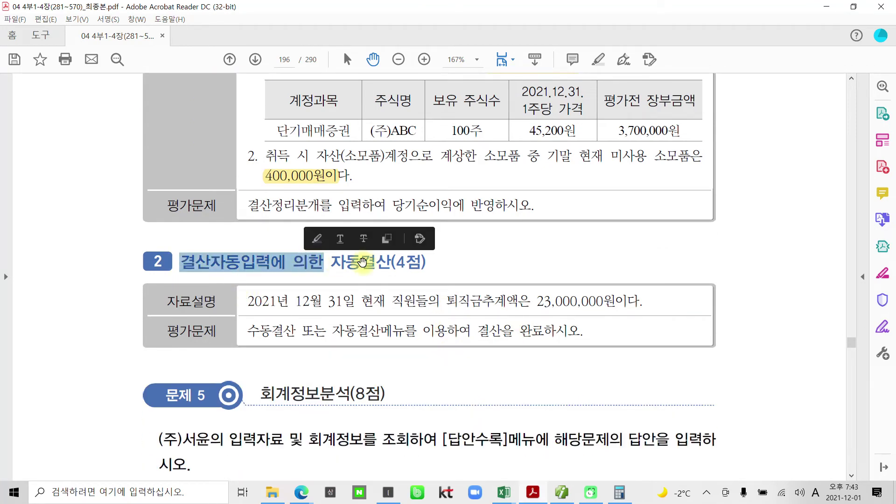
click(362, 263)
scroll(329, 298, down, 1)
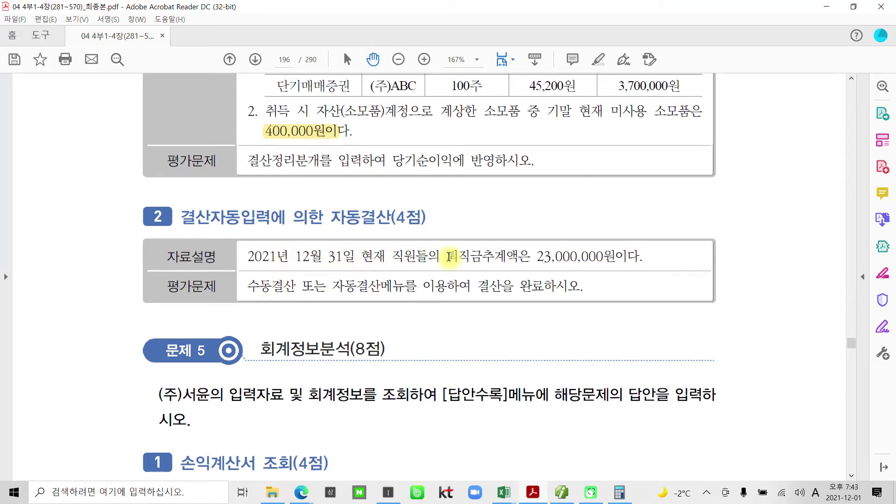
drag(447, 257, 607, 257)
right_click(607, 257)
click(627, 293)
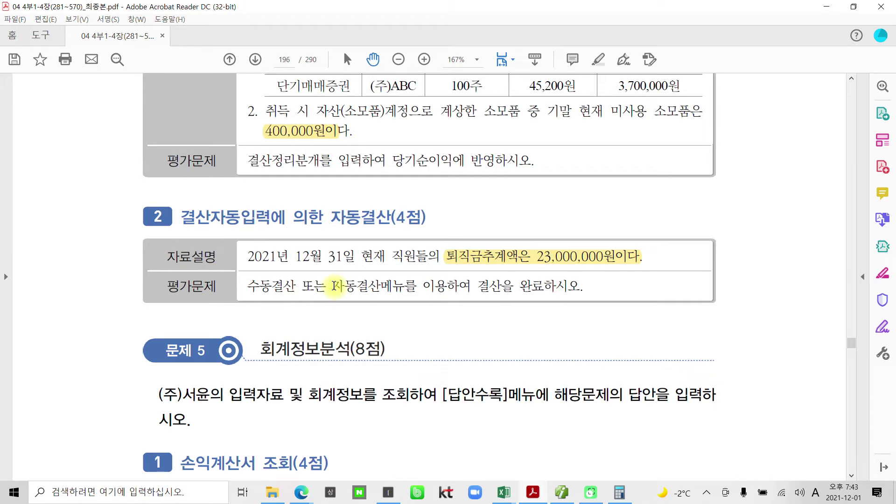
- Highlight the word 자동결산 in the 평가문제 row of the same question
drag(335, 284, 380, 286)
right_click(380, 286)
click(382, 321)
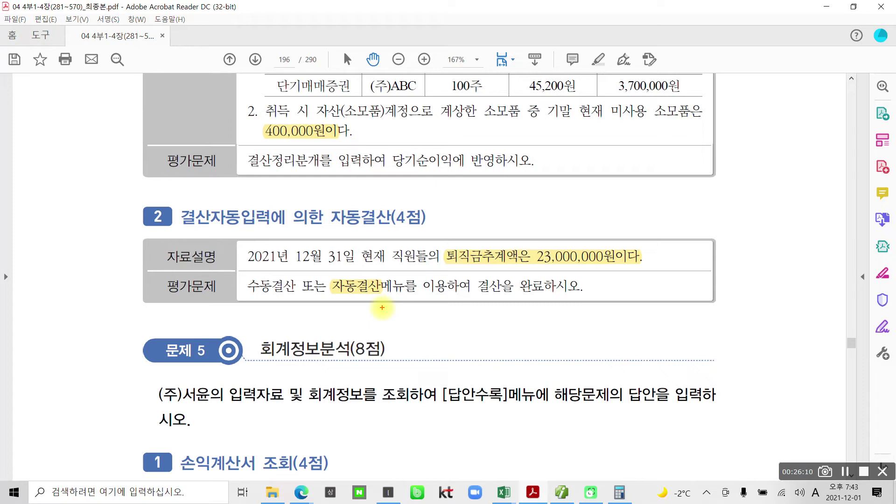
- Examine the closing date and the 퇴직금추계액 amount given in the 자료설명 row
mouse_move(572, 275)
mouse_down()
mouse_move(600, 232)
mouse_move(582, 288)
mouse_up()
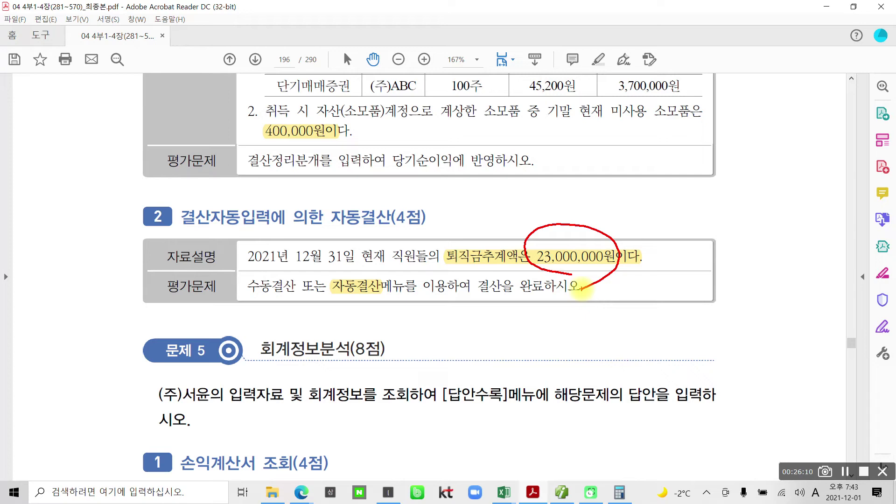
drag(443, 267, 516, 270)
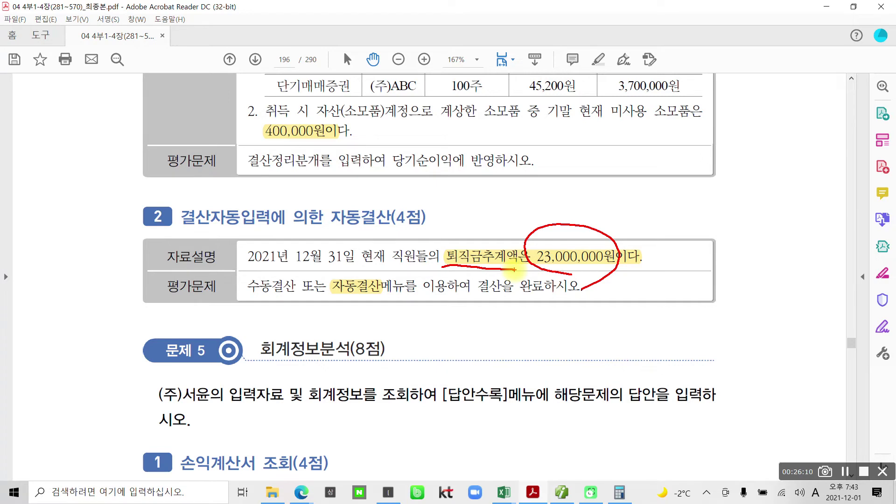
mouse_move(294, 248)
mouse_down()
mouse_move(376, 273)
mouse_move(288, 244)
mouse_up()
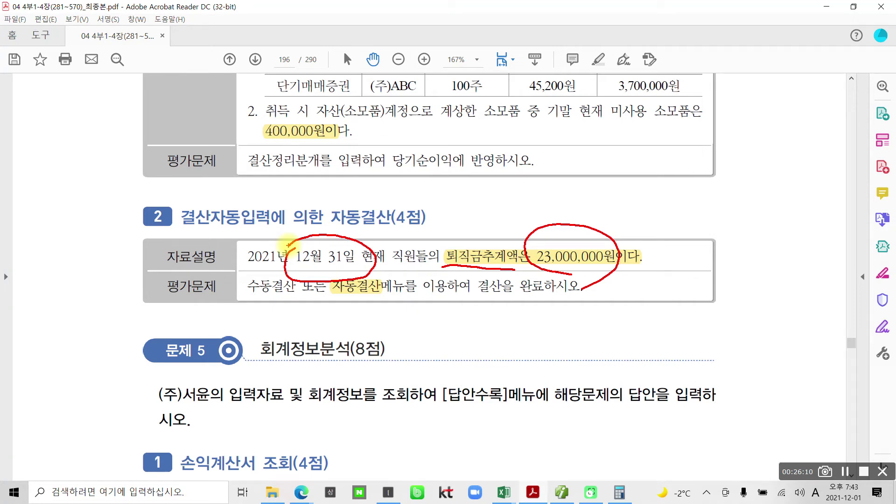
drag(603, 212, 656, 206)
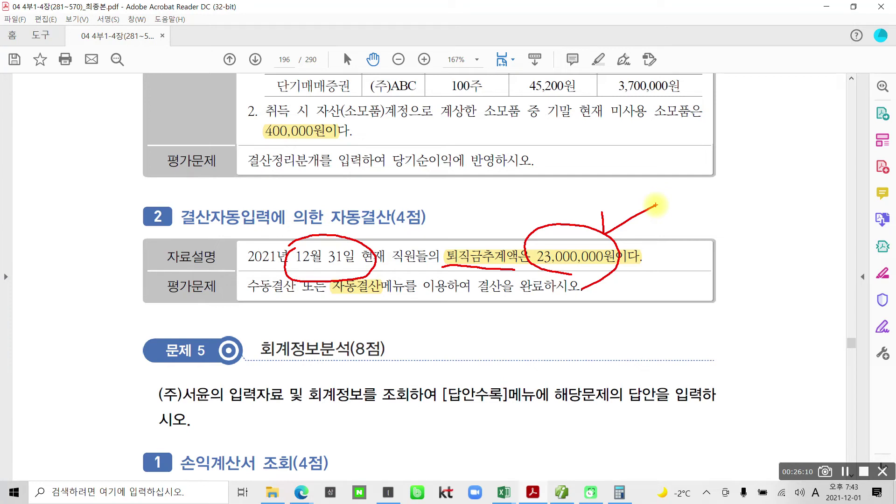
mouse_move(610, 283)
mouse_down()
mouse_move(537, 291)
mouse_move(591, 280)
mouse_up()
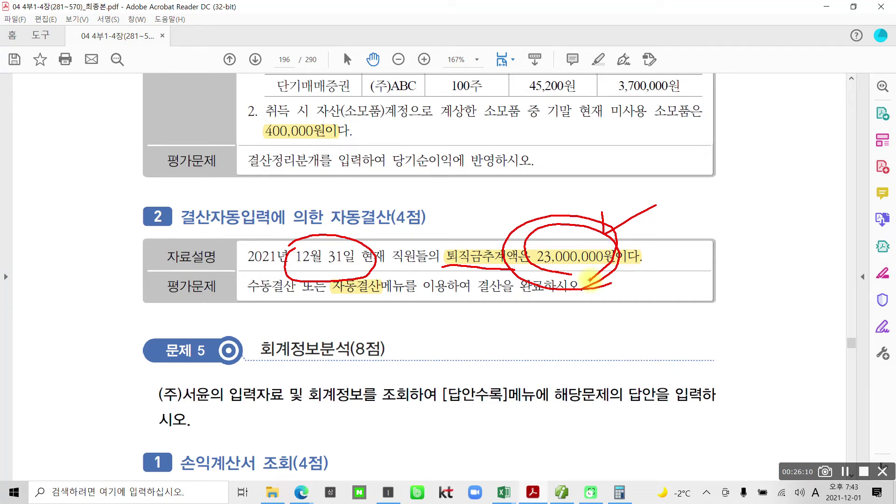
key(Escape)
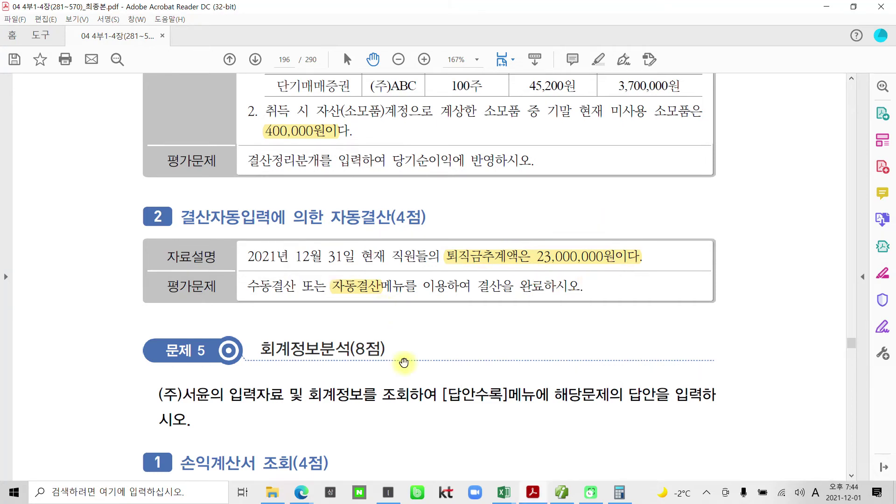
- Switch back to the accounting program and check the credit balance of 퇴직급여충당부채 in the 합계잔액시산표
click(563, 499)
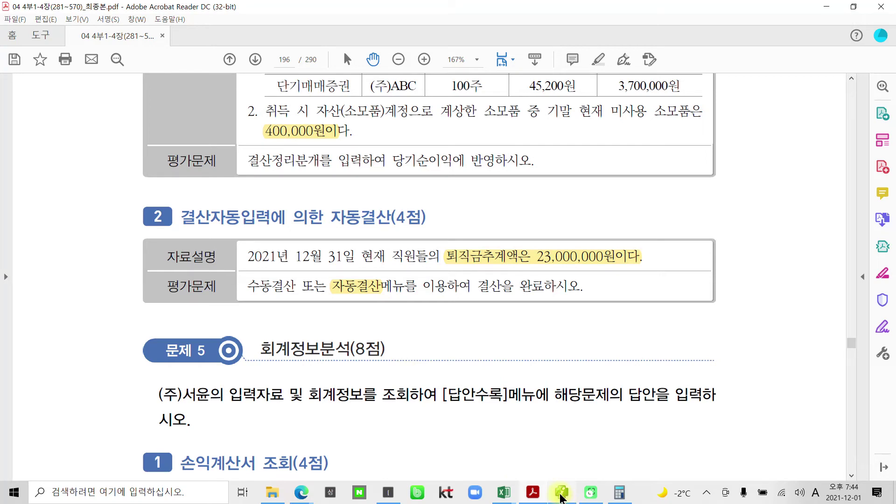
click(390, 49)
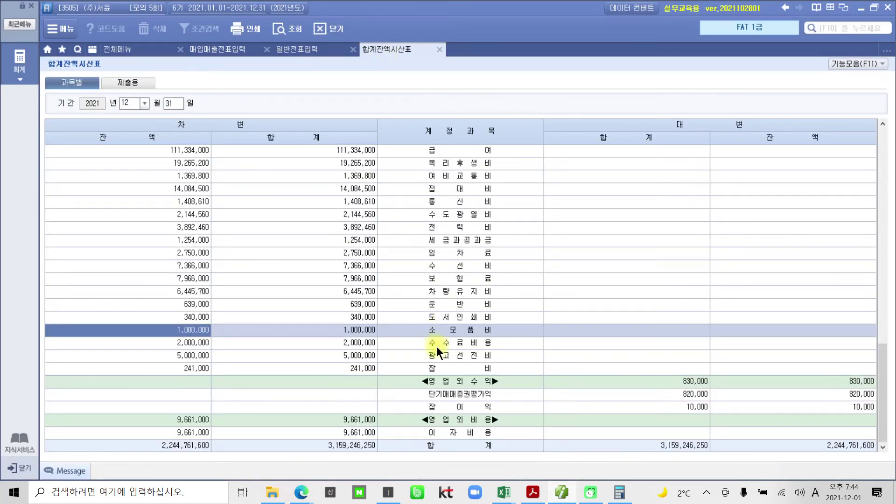
click(517, 359)
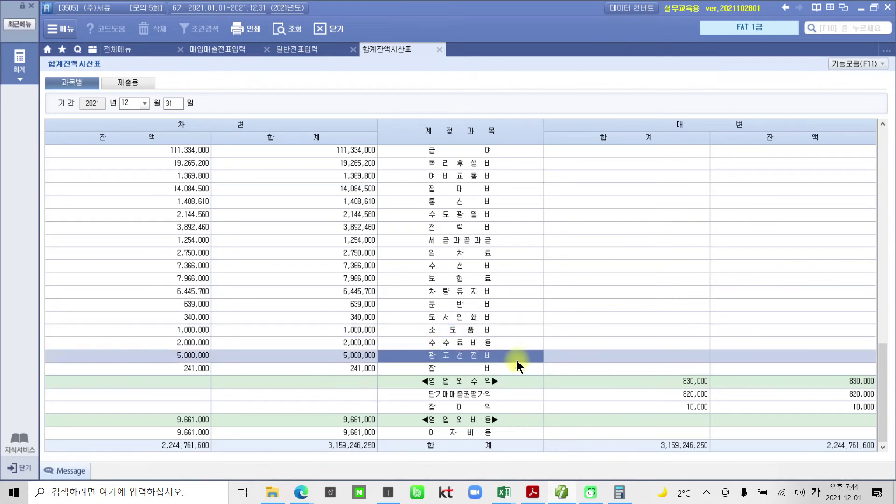
scroll(483, 387, up, 3)
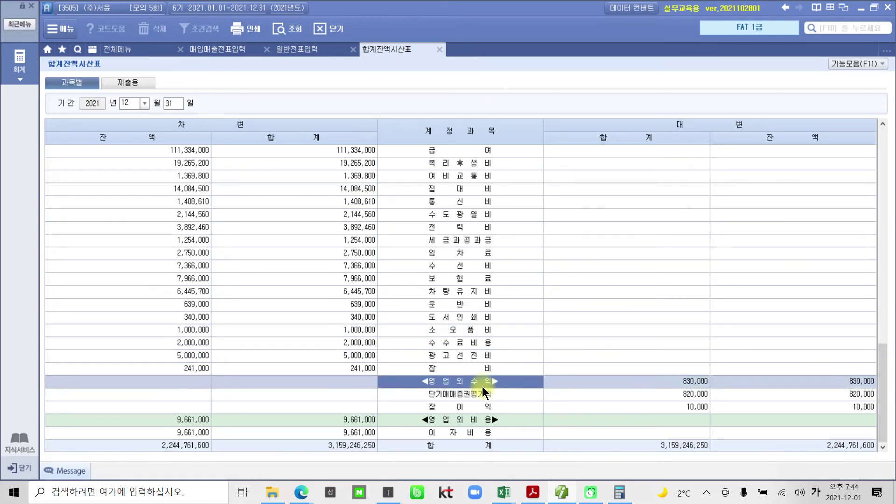
scroll(464, 325, up, 3)
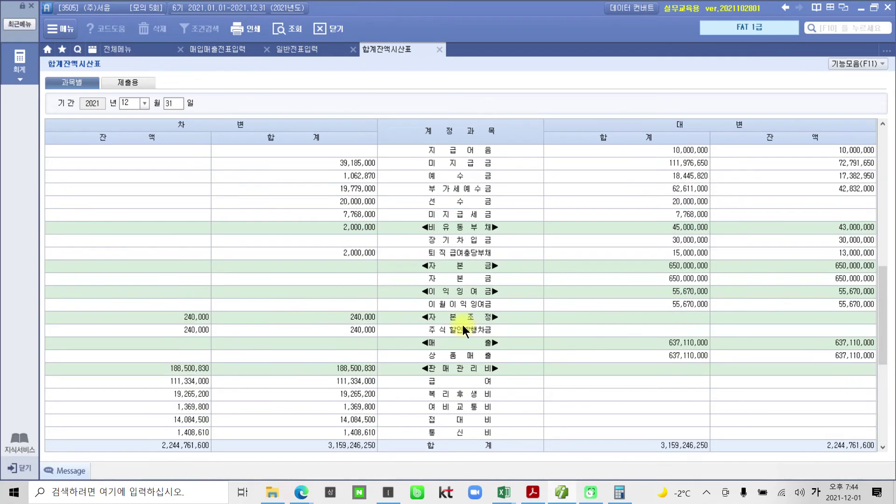
click(450, 253)
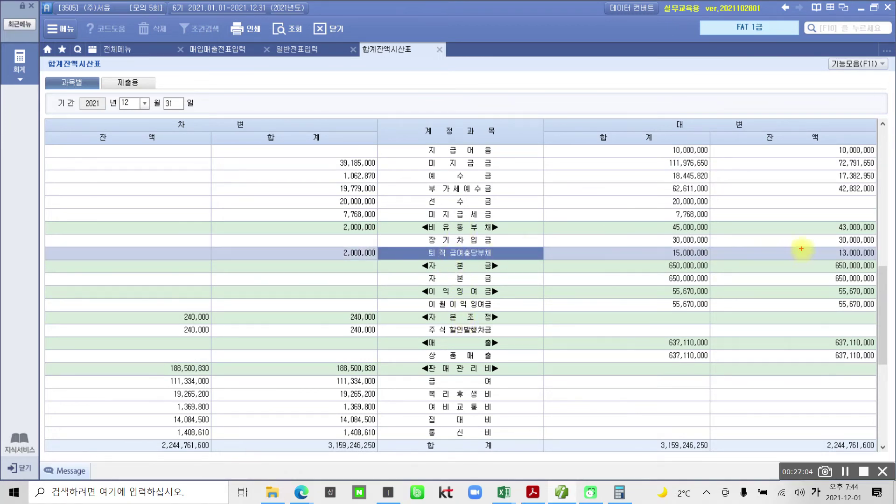
drag(815, 241, 890, 260)
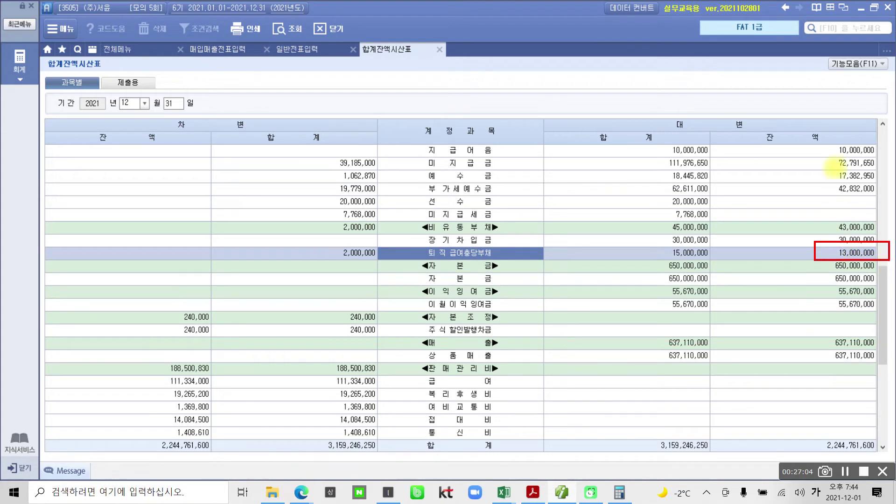
mouse_move(771, 150)
mouse_down()
mouse_move(739, 125)
mouse_move(817, 168)
mouse_up()
mouse_move(793, 235)
mouse_down()
mouse_move(798, 256)
mouse_move(823, 234)
mouse_up()
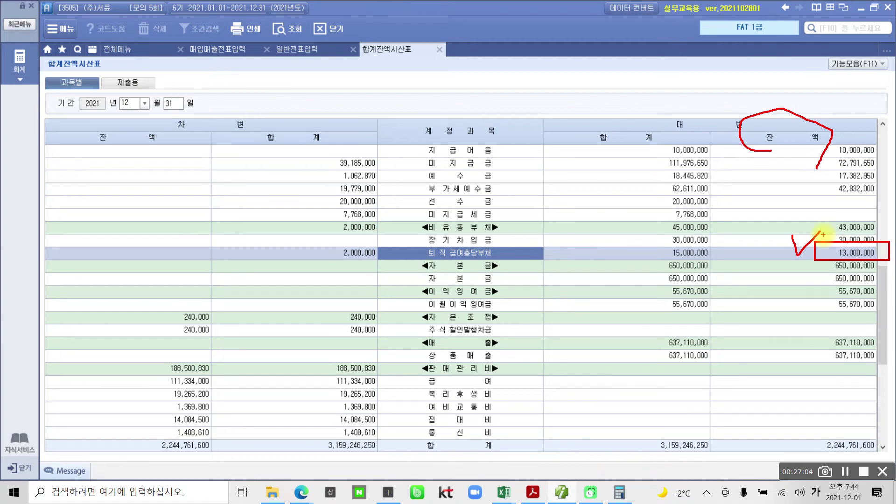
key(Escape)
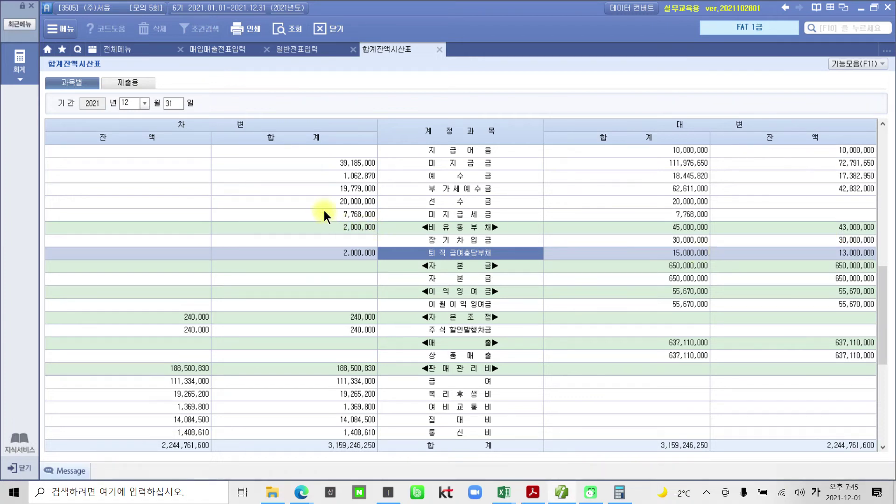
- Open 결산자료입력 and set the closing period from month 1 to month 12 of 2021
click(19, 65)
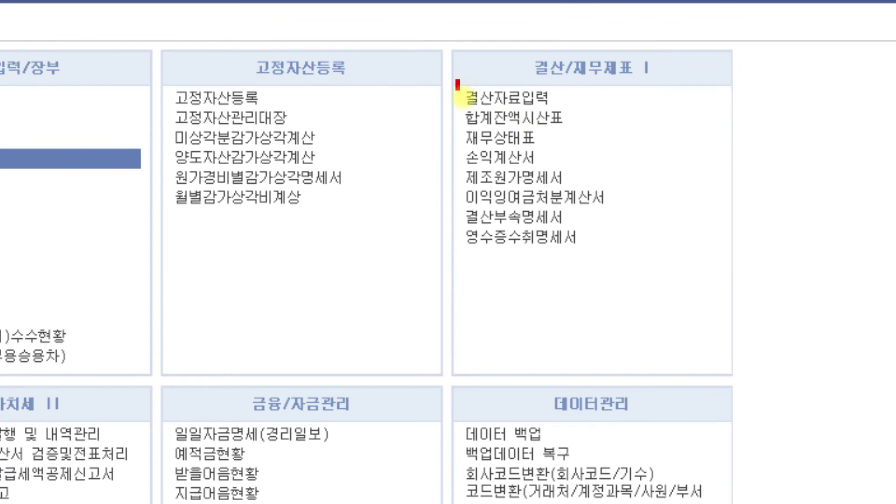
drag(461, 91, 581, 111)
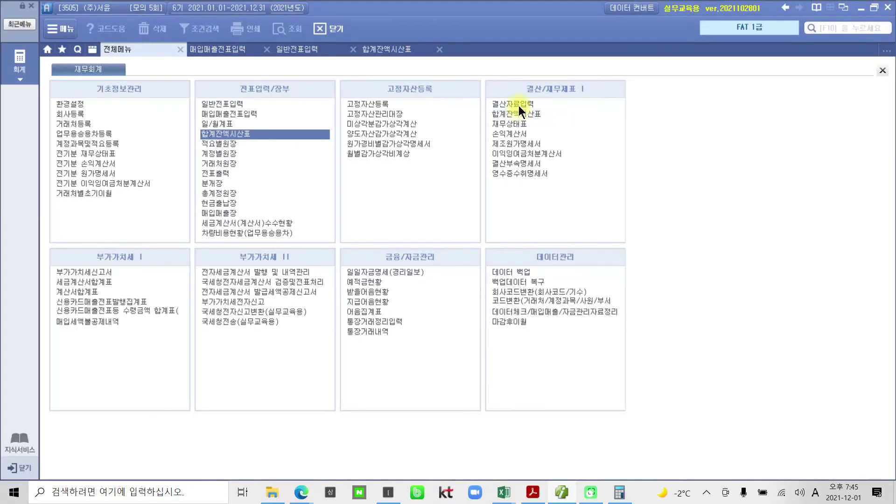
click(581, 100)
text(1)
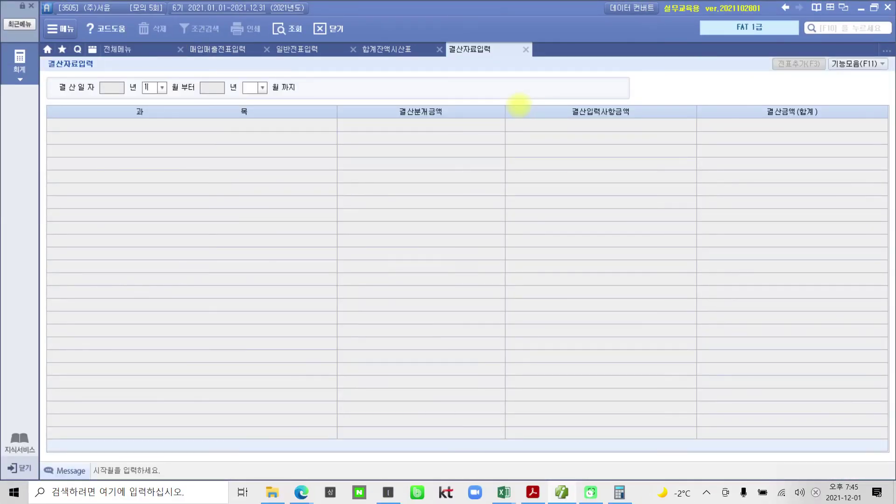
key(Return)
text(12)
key(Return)
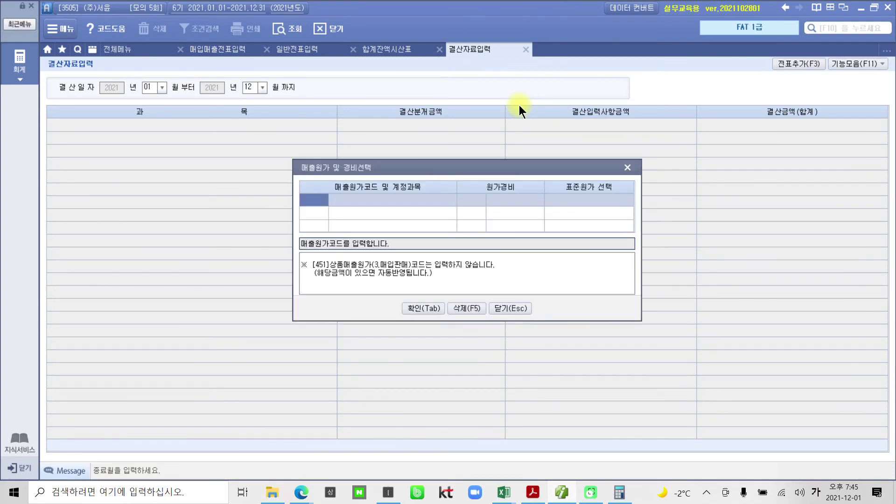
drag(416, 166, 388, 167)
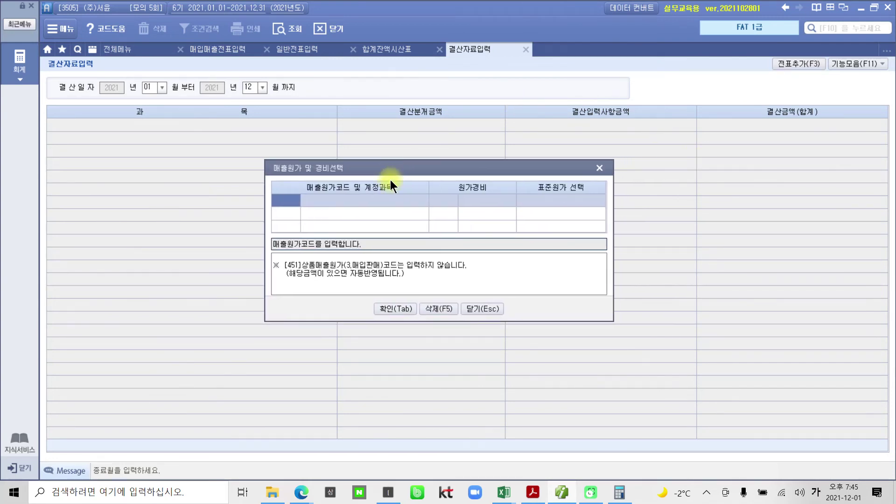
- Confirm 매출원가 및 경비선택 without entering a cost code and select the 퇴직급여(전입액) row in 결산자료입력
click(385, 307)
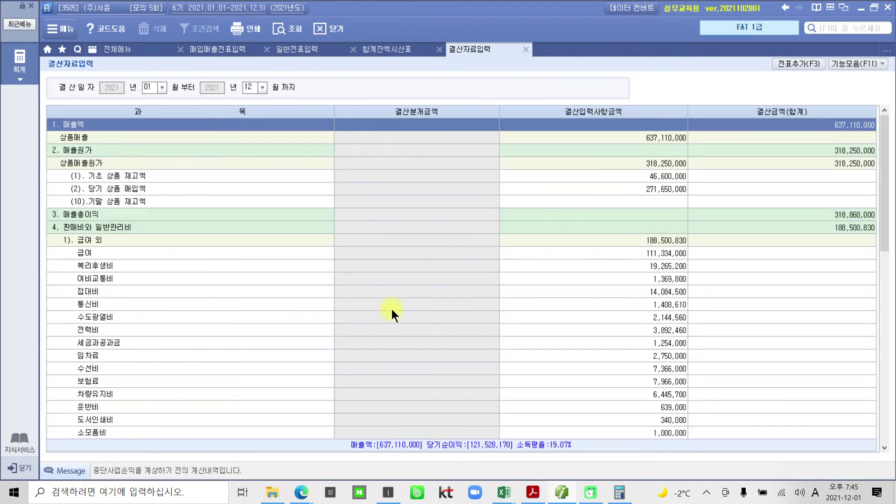
click(107, 284)
scroll(105, 284, down, 3)
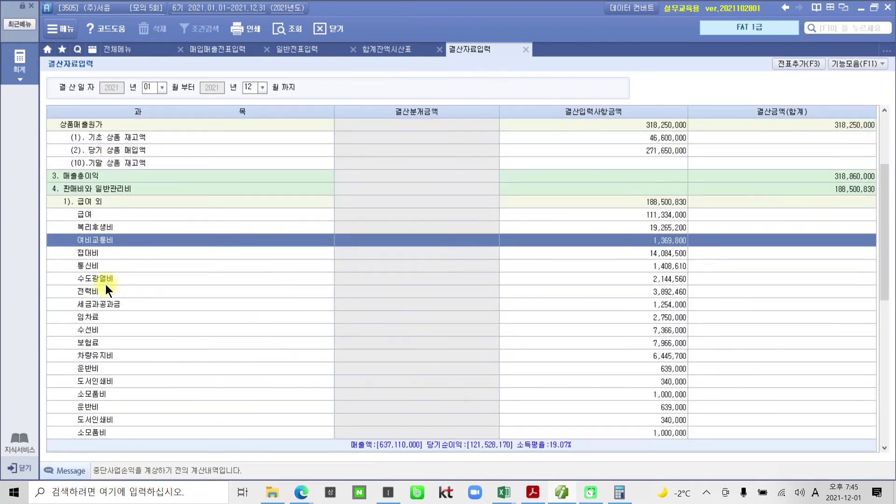
click(109, 368)
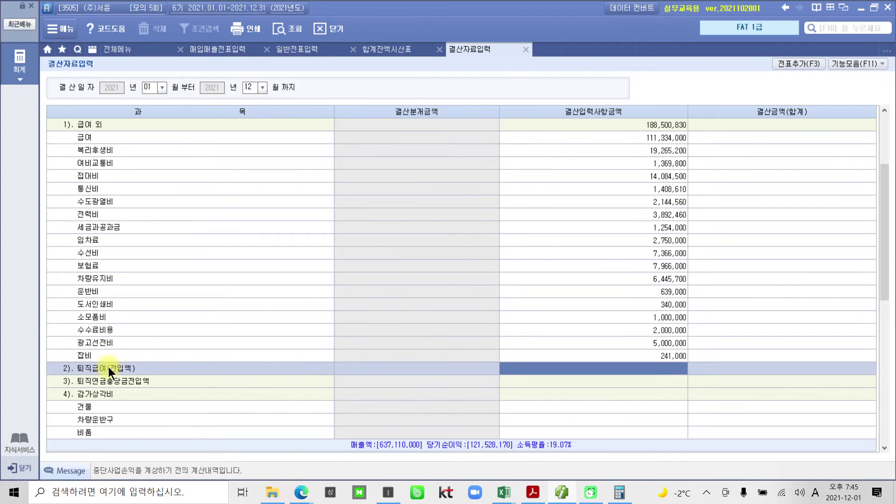
scroll(106, 364, down, 3)
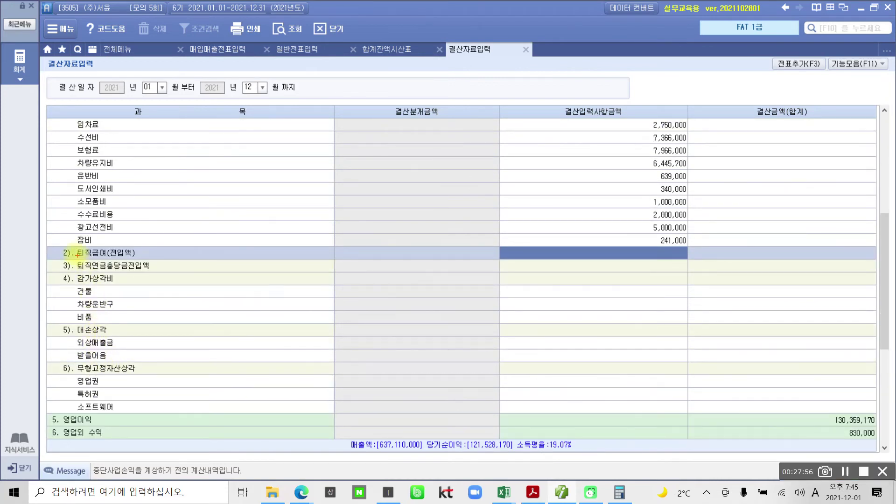
- Enter 10,000,000 as the 결산입력사항금액 for 퇴직급여(전입액)
mouse_move(50, 246)
mouse_down()
mouse_move(100, 261)
mouse_move(163, 263)
mouse_move(192, 244)
mouse_up()
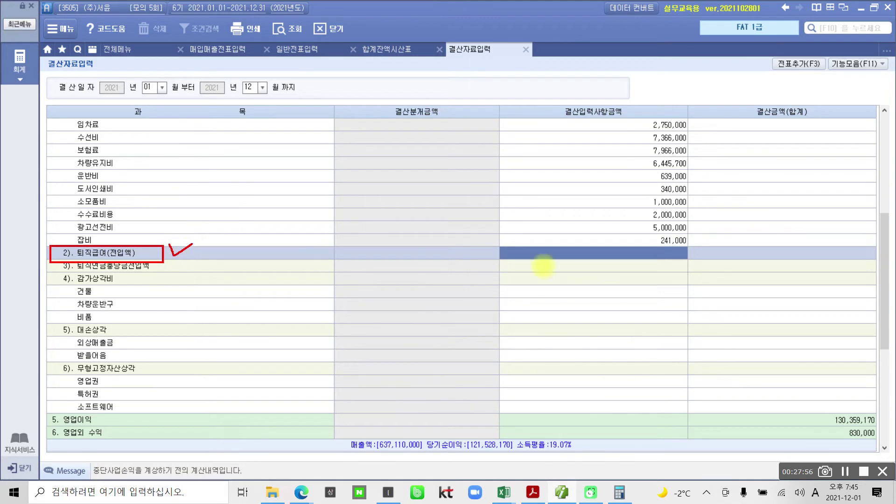
mouse_move(578, 243)
mouse_down()
mouse_move(532, 254)
mouse_move(679, 261)
mouse_move(559, 241)
mouse_up()
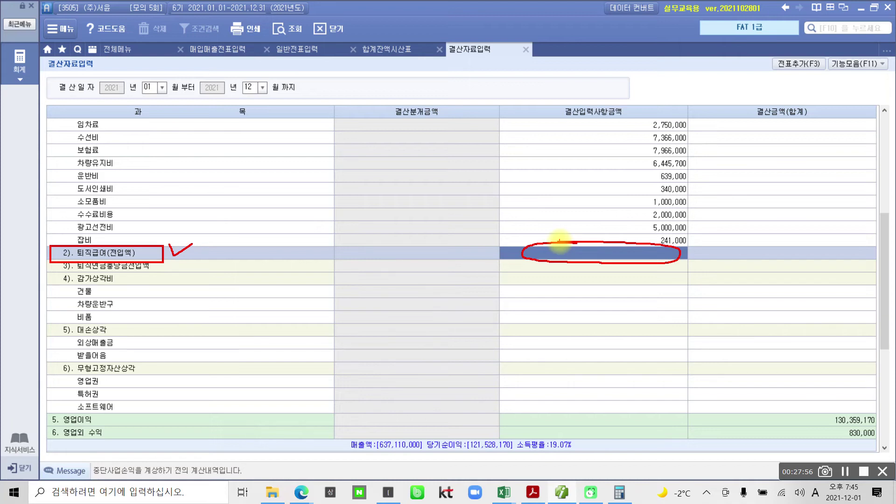
key(Escape)
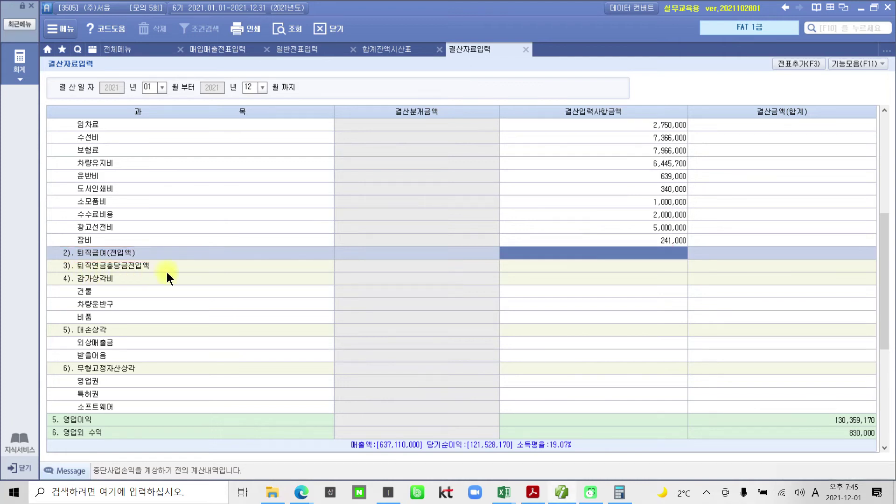
click(564, 256)
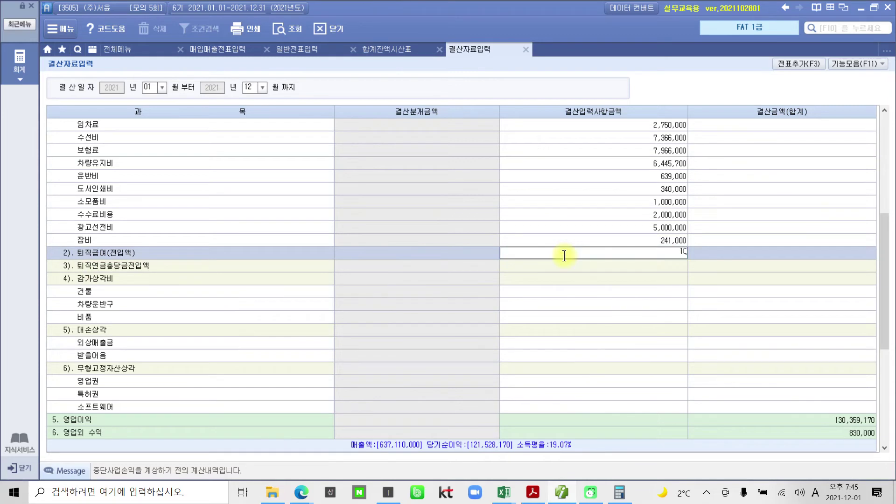
text(10000000)
key(Return)
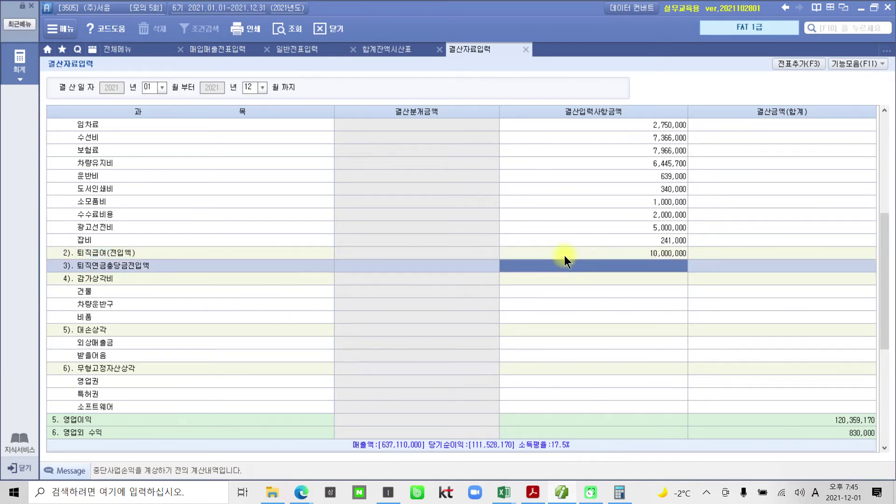
- Add the closing entries to the general vouchers with 전표추가 and close 결산자료입력
click(564, 256)
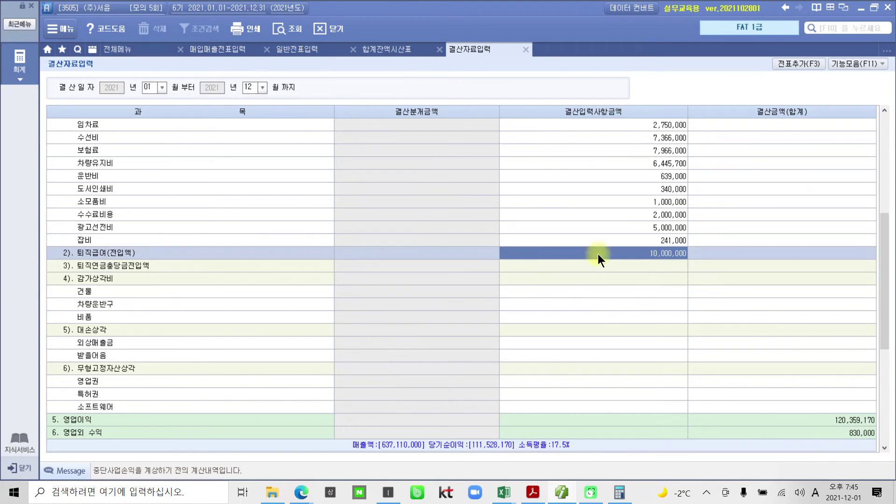
click(794, 61)
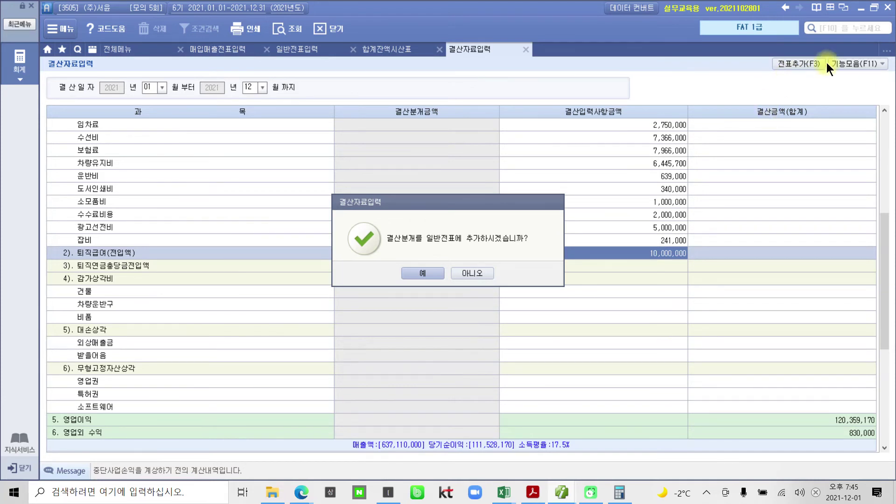
click(407, 276)
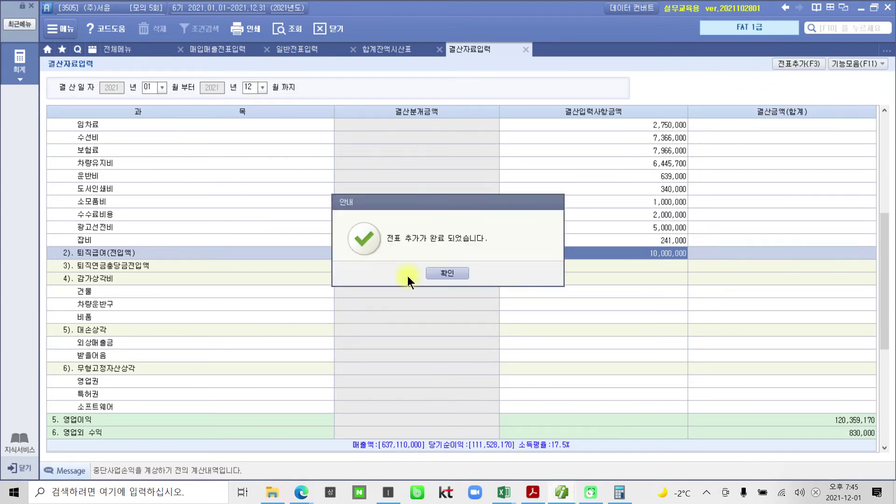
click(438, 272)
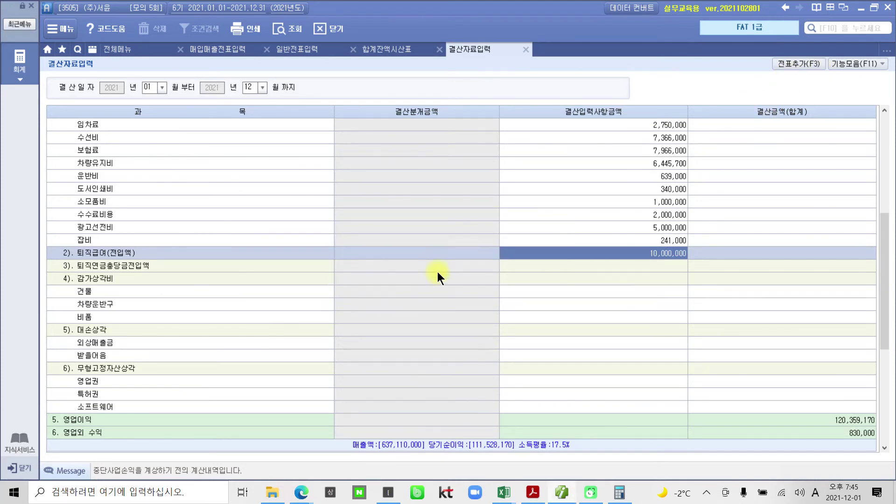
click(525, 49)
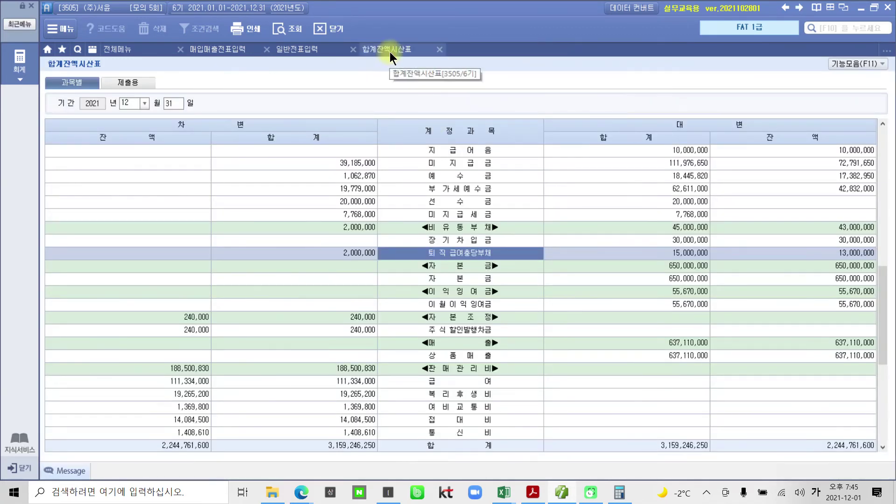
- Refresh the 합계잔액시산표 for 31 December 2021 and check the credit balance of 퇴직급여충당부채
click(284, 33)
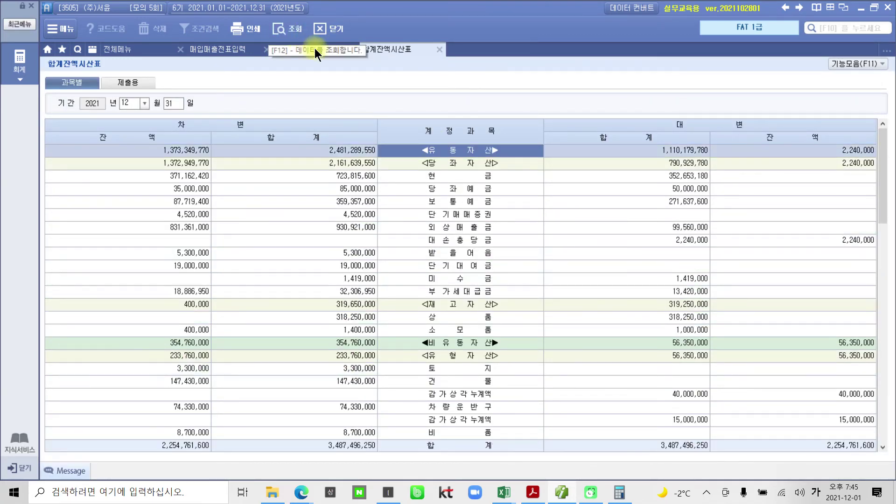
scroll(468, 362, down, 4)
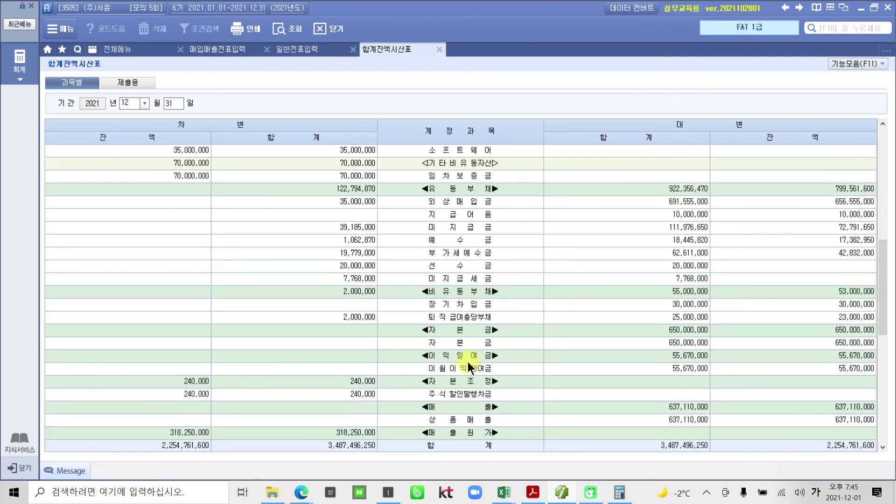
click(462, 322)
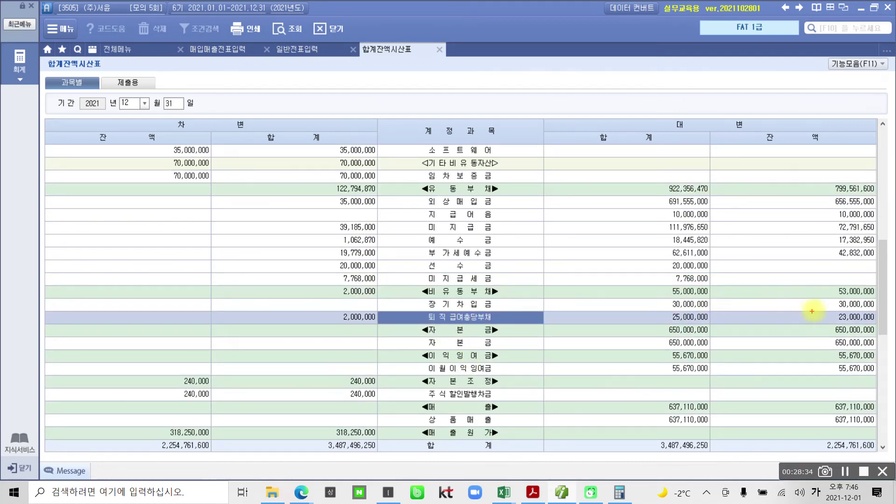
drag(817, 306, 890, 327)
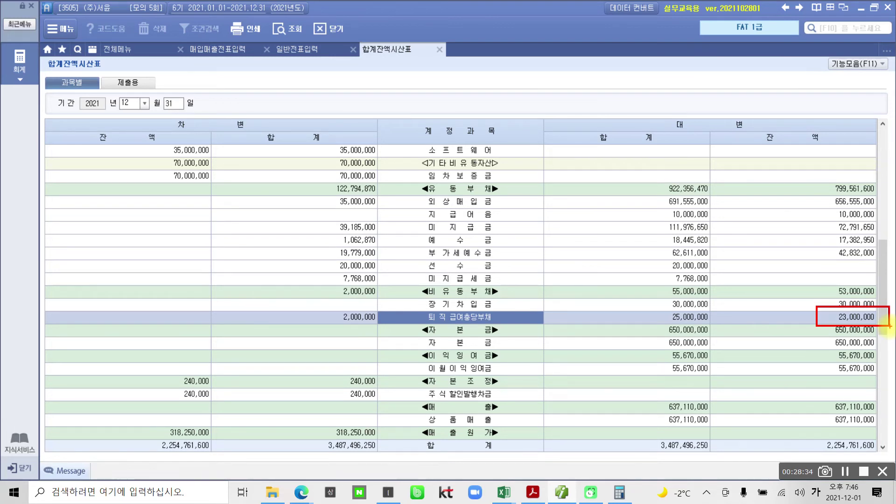
mouse_move(436, 306)
mouse_down()
mouse_move(513, 316)
mouse_move(463, 304)
mouse_up()
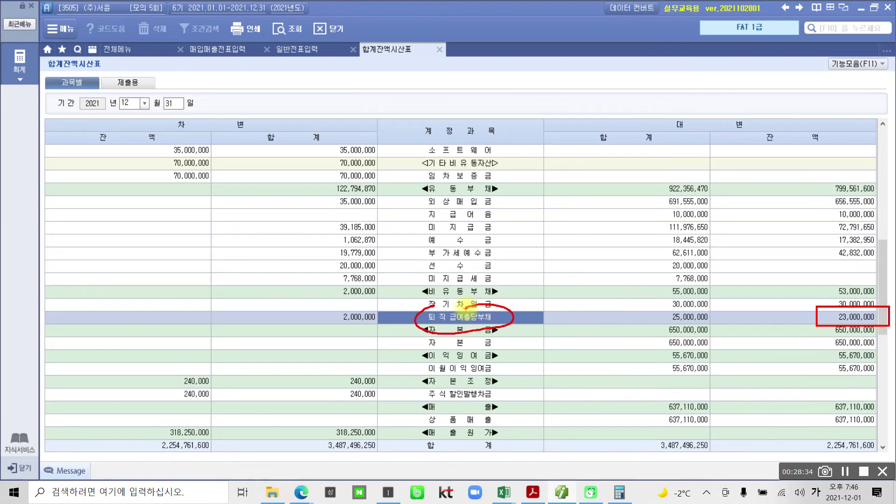
drag(511, 322, 820, 303)
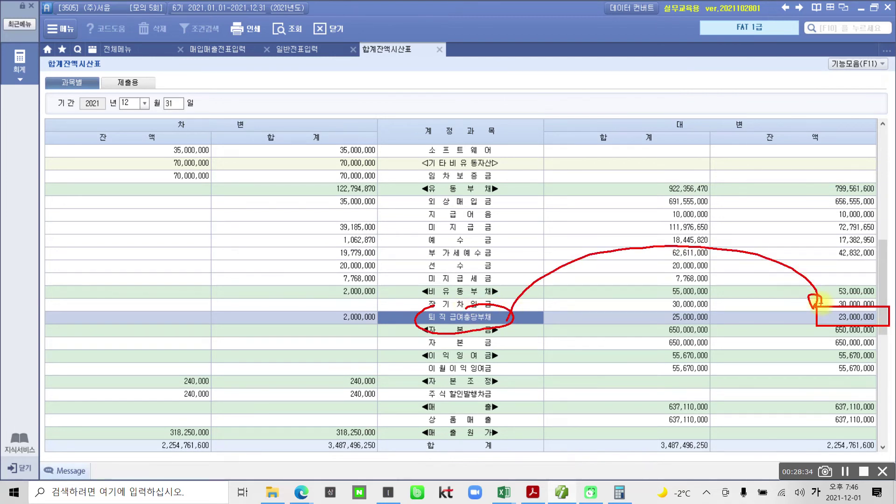
key(Escape)
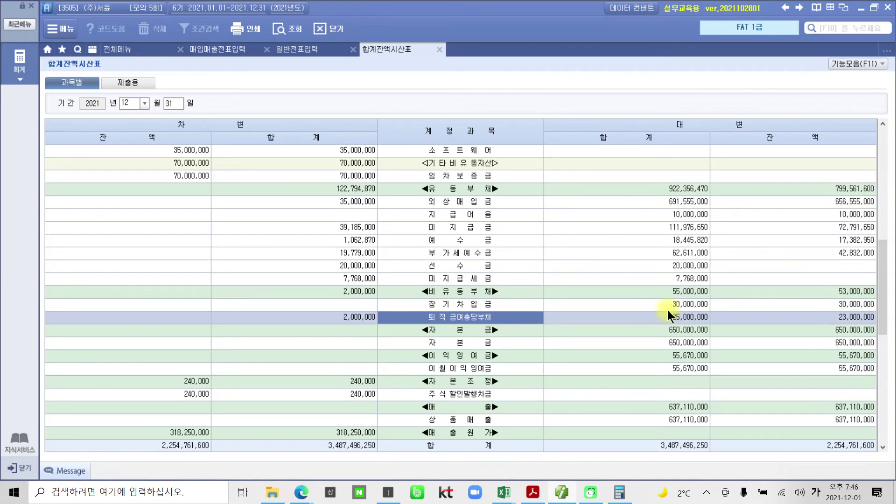
- Reload the 31 December vouchers in 일반전표입력 and examine the automatic closing entries for 퇴직급여 and 상품매출원가
click(287, 50)
click(287, 24)
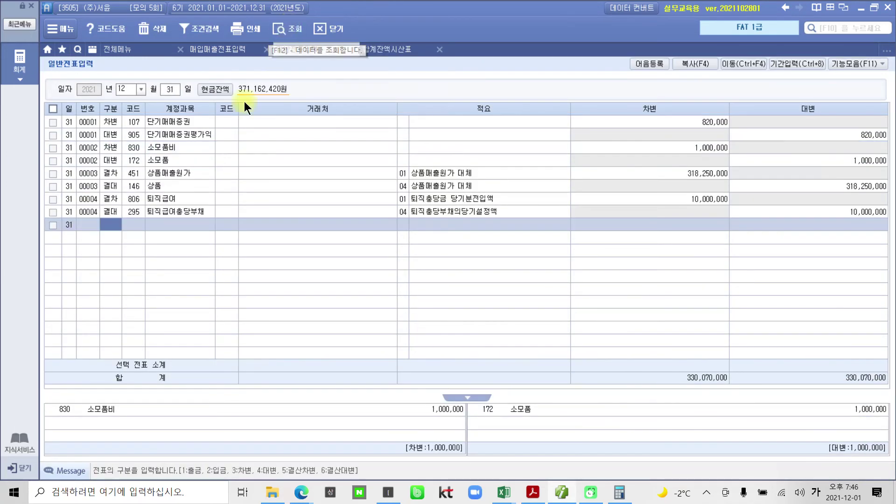
click(114, 203)
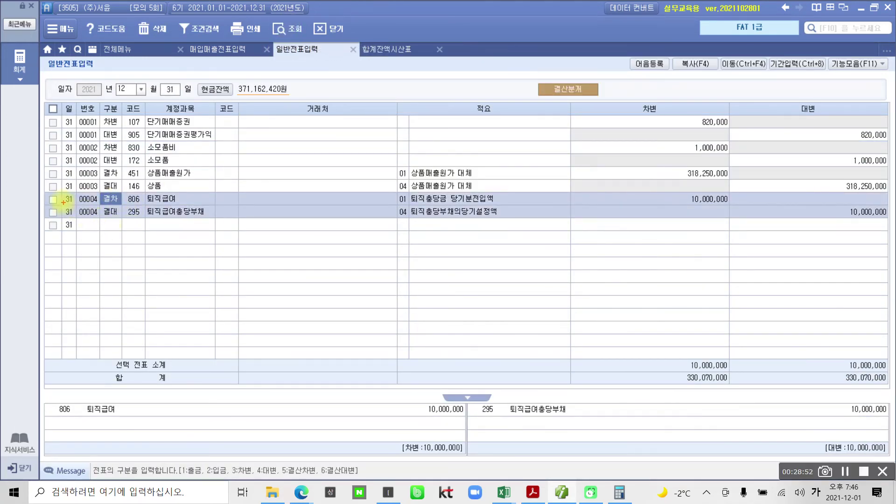
mouse_move(42, 192)
mouse_down()
mouse_move(394, 238)
mouse_move(890, 231)
mouse_up()
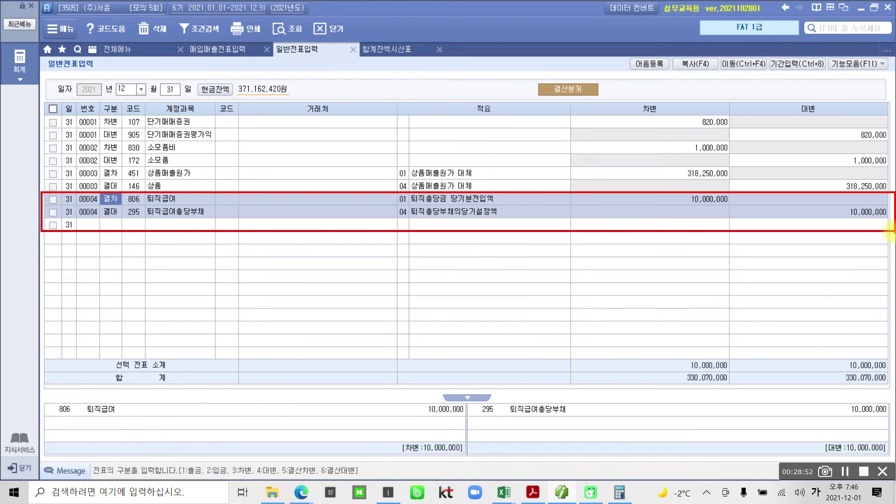
mouse_move(47, 178)
mouse_down()
mouse_move(133, 192)
mouse_move(196, 164)
mouse_move(40, 175)
mouse_up()
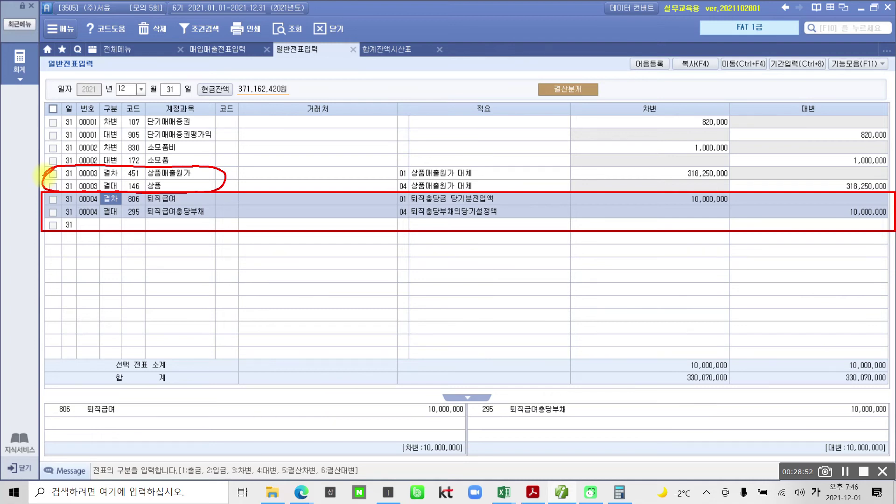
key(Escape)
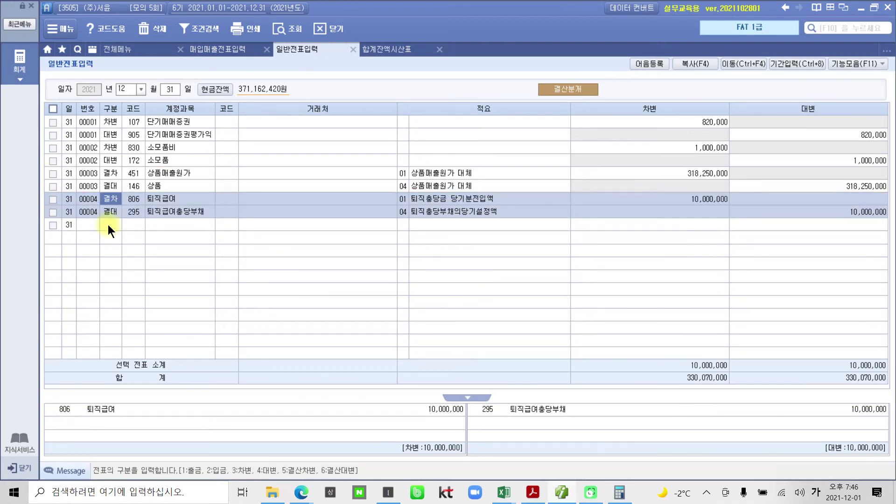
- Switch to the exam PDF in Acrobat Reader, review the two closing questions and read the 문제 5 회계정보분석 questions
click(534, 497)
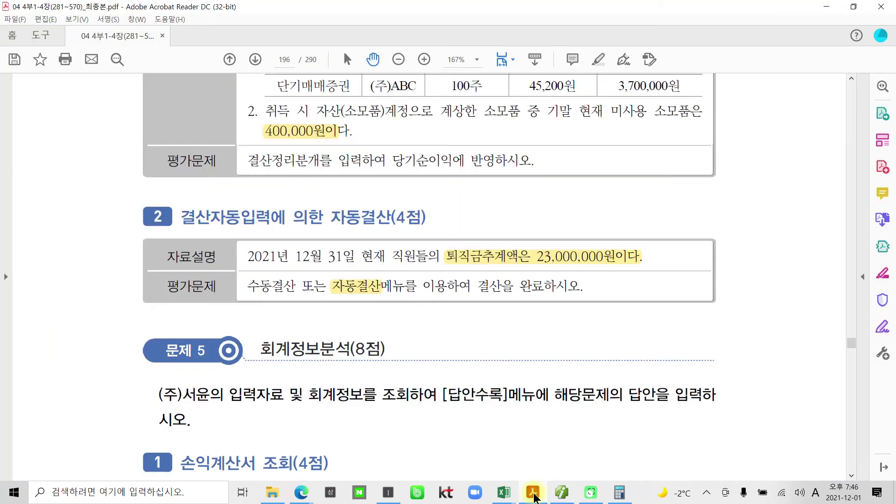
scroll(121, 335, up, 3)
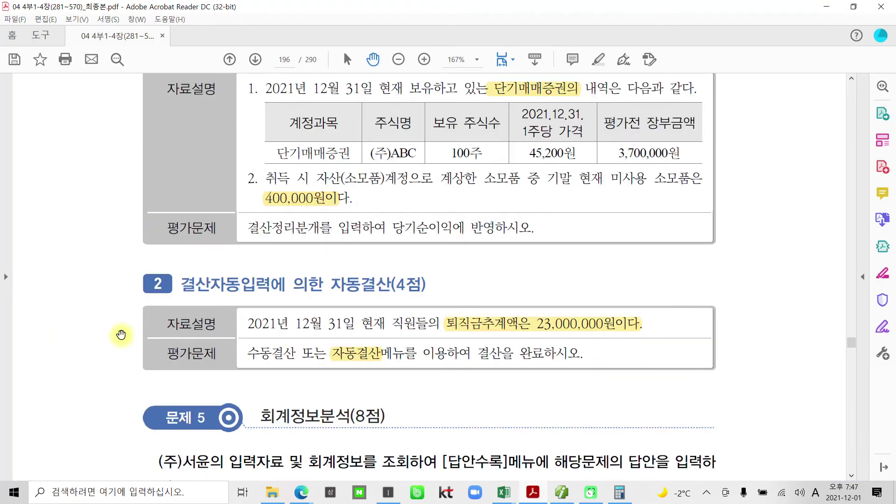
scroll(121, 335, up, 3)
scroll(184, 340, up, 2)
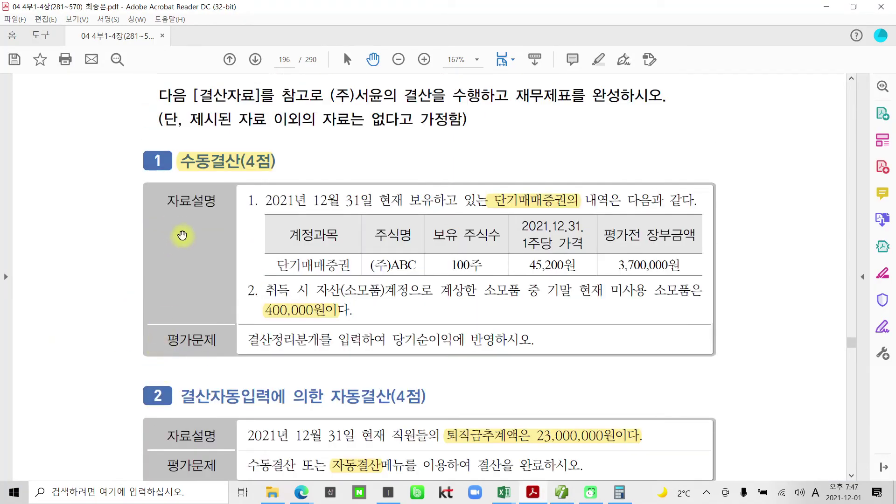
scroll(177, 360, down, 6)
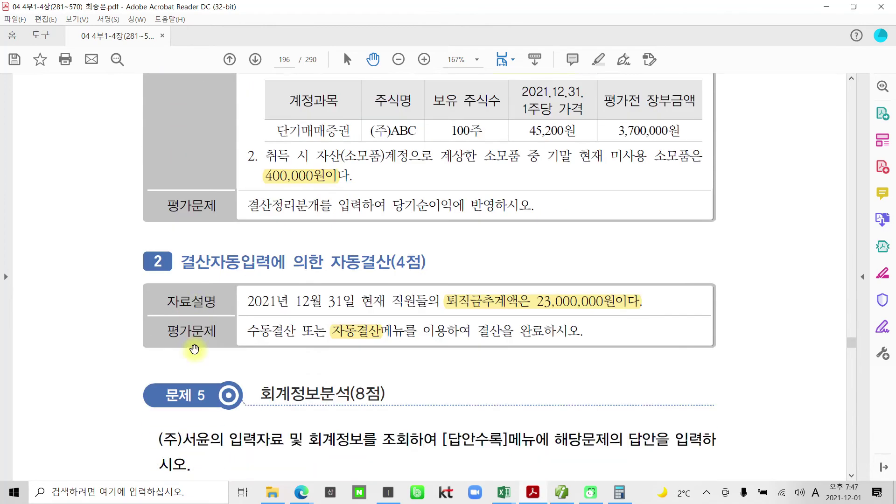
scroll(194, 349, down, 12)
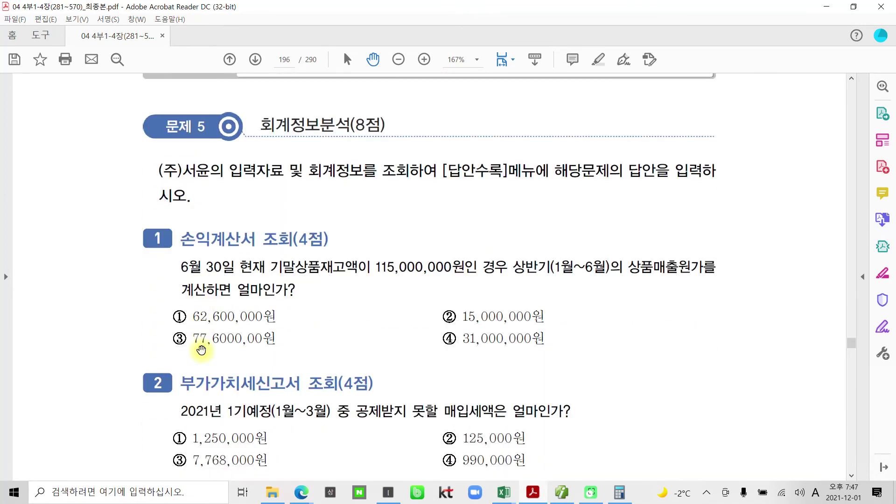
mouse_move(121, 104)
mouse_down()
mouse_move(170, 132)
mouse_move(255, 147)
mouse_up()
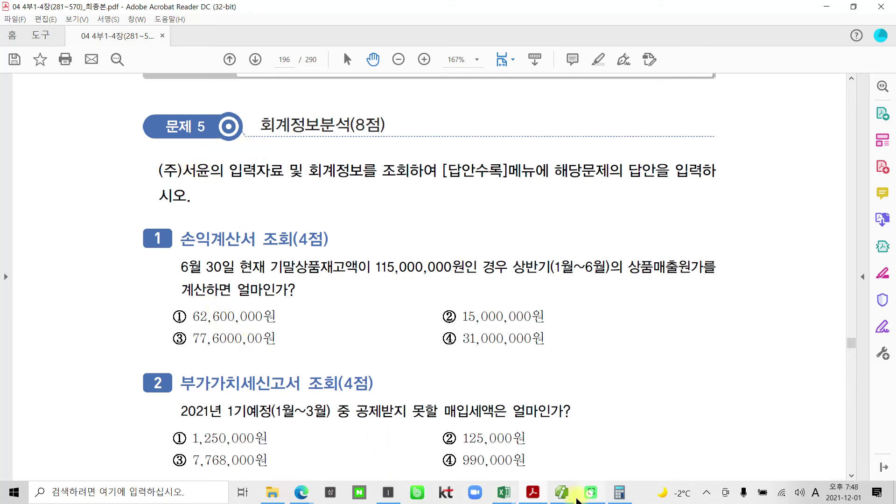
- Switch back to the accounting program and open the 손익계산서 report from the full menu
click(576, 499)
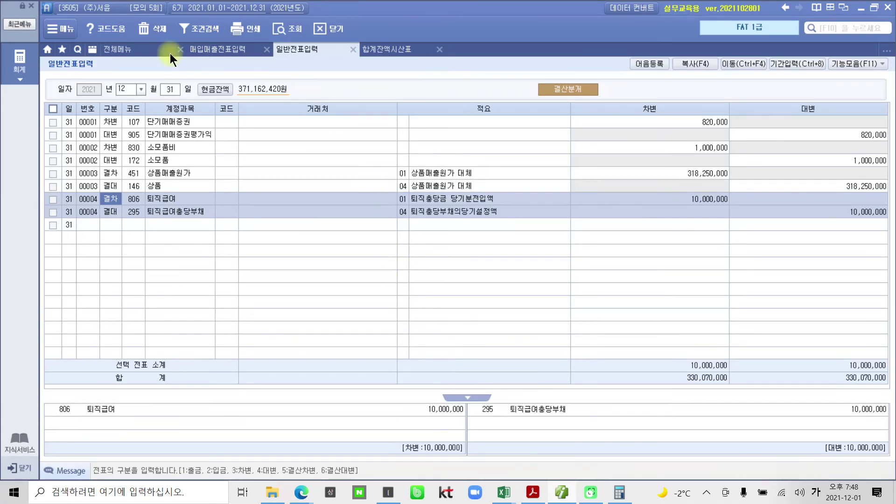
click(122, 50)
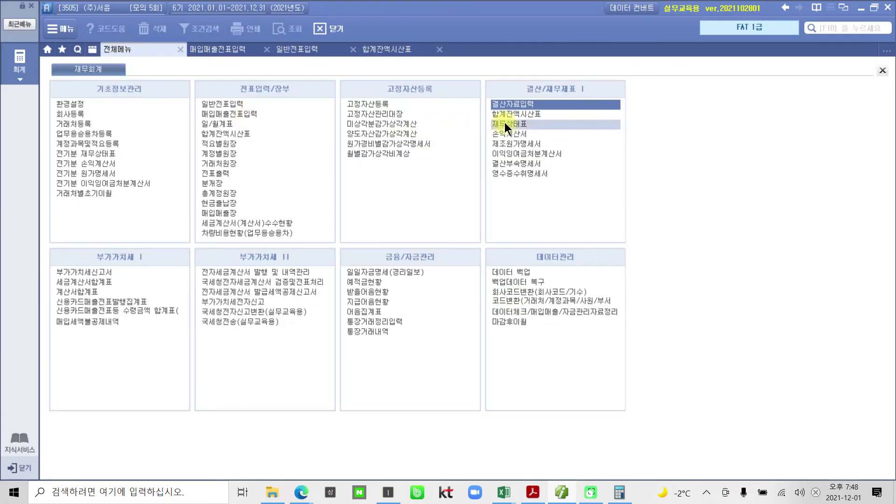
click(511, 134)
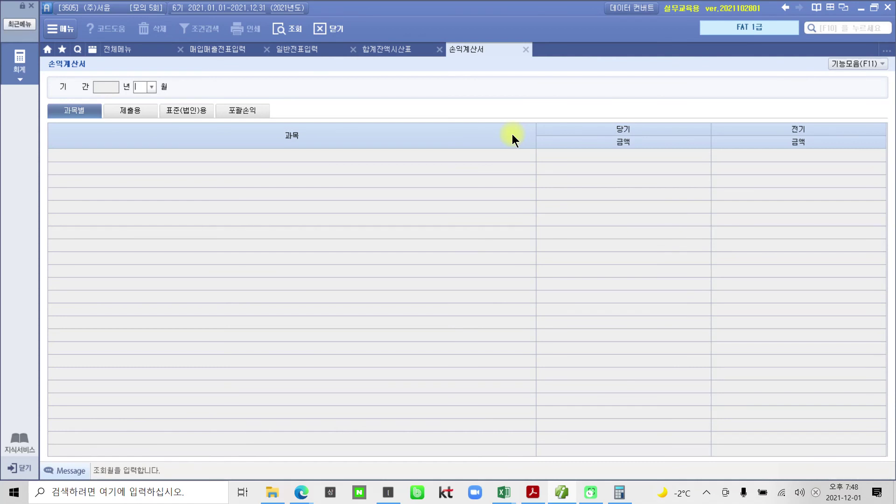
- Load the 손익계산서 for June 2021 and narrow the 과목 column so the amount columns sit closer
text(6)
key(Return)
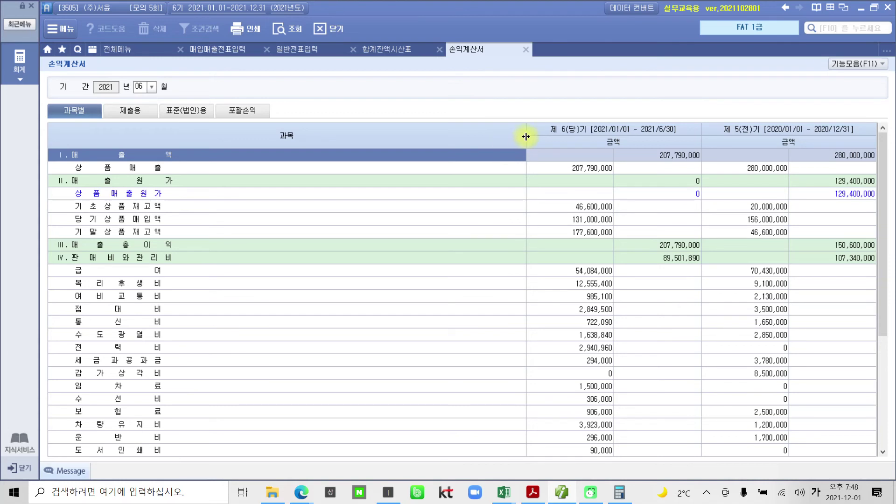
drag(527, 132, 219, 130)
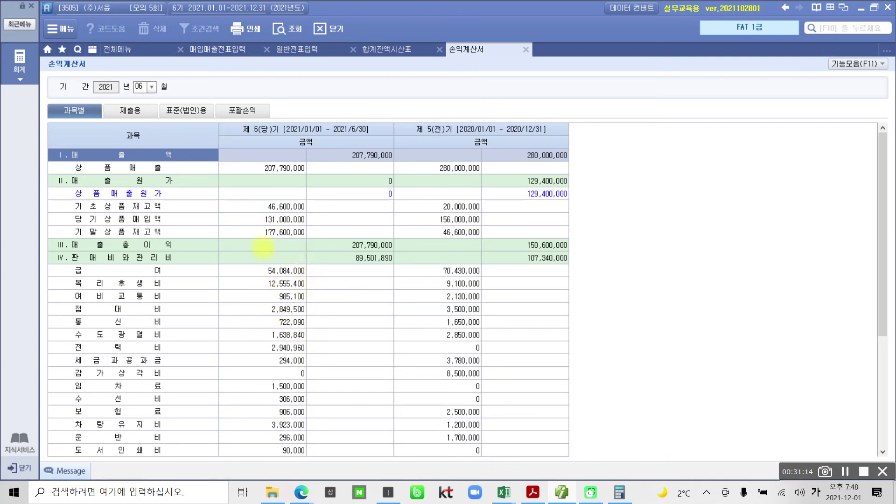
mouse_move(242, 224)
mouse_down()
mouse_move(270, 236)
mouse_move(323, 234)
mouse_up()
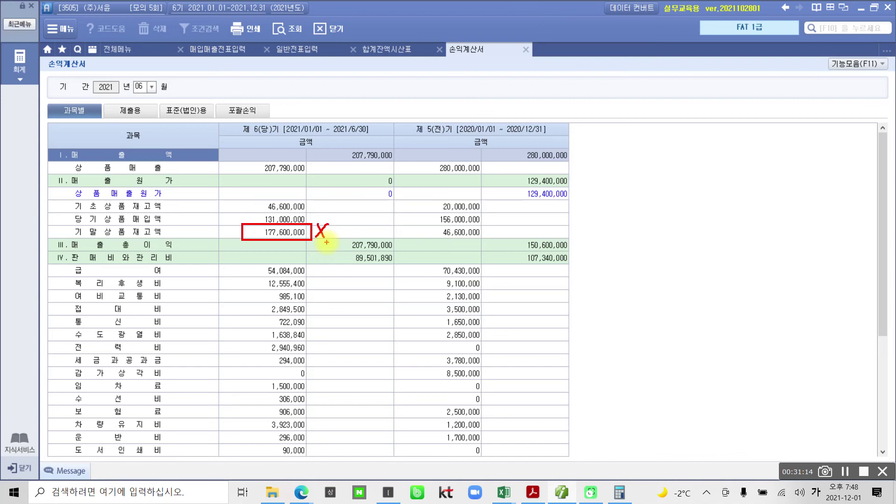
mouse_move(322, 176)
mouse_down()
mouse_move(321, 189)
mouse_move(424, 176)
mouse_move(303, 168)
mouse_up()
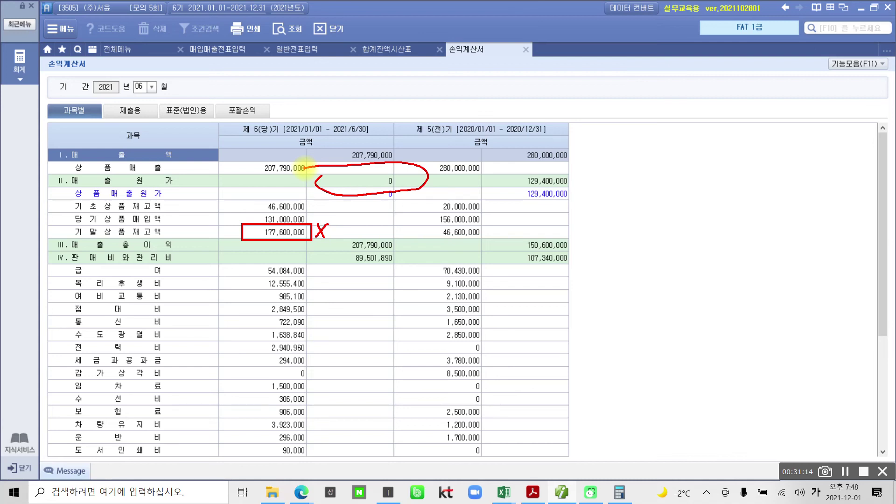
drag(581, 137, 587, 163)
mouse_move(614, 122)
mouse_down()
mouse_move(605, 174)
mouse_move(625, 155)
mouse_move(647, 153)
mouse_up()
mouse_move(637, 161)
mouse_down()
mouse_move(631, 174)
mouse_move(648, 174)
mouse_up()
mouse_move(663, 150)
mouse_down()
mouse_move(690, 150)
mouse_move(677, 178)
mouse_up()
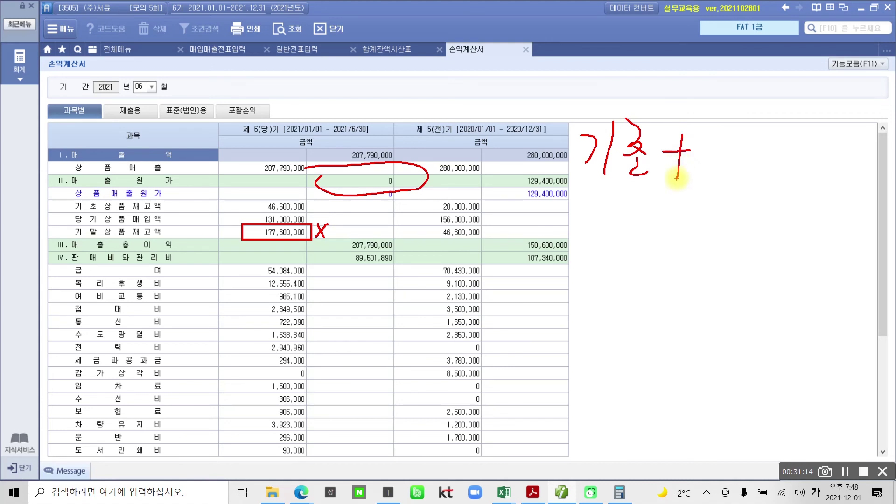
mouse_move(707, 136)
mouse_down()
mouse_move(709, 166)
mouse_move(734, 164)
mouse_move(744, 180)
mouse_up()
drag(760, 125, 754, 183)
drag(775, 139, 773, 140)
mouse_move(791, 121)
mouse_down()
mouse_move(791, 161)
mouse_move(769, 181)
mouse_up()
mouse_move(796, 158)
mouse_down()
mouse_move(789, 186)
mouse_move(782, 169)
mouse_up()
mouse_move(697, 235)
mouse_down()
mouse_move(762, 232)
mouse_move(750, 247)
mouse_up()
mouse_move(785, 211)
mouse_down()
mouse_move(783, 253)
mouse_move(811, 234)
mouse_up()
mouse_move(812, 213)
mouse_down()
mouse_move(822, 218)
mouse_move(813, 233)
mouse_up()
mouse_move(840, 200)
mouse_down()
mouse_move(839, 234)
mouse_move(853, 211)
mouse_up()
mouse_move(824, 237)
mouse_down()
mouse_move(836, 239)
mouse_move(825, 254)
mouse_move(836, 255)
mouse_up()
mouse_move(628, 200)
mouse_down()
mouse_move(654, 149)
mouse_move(631, 199)
mouse_up()
mouse_move(746, 200)
mouse_down()
mouse_move(714, 199)
mouse_move(798, 154)
mouse_move(794, 185)
mouse_up()
mouse_move(827, 270)
mouse_down()
mouse_move(858, 198)
mouse_move(848, 254)
mouse_up()
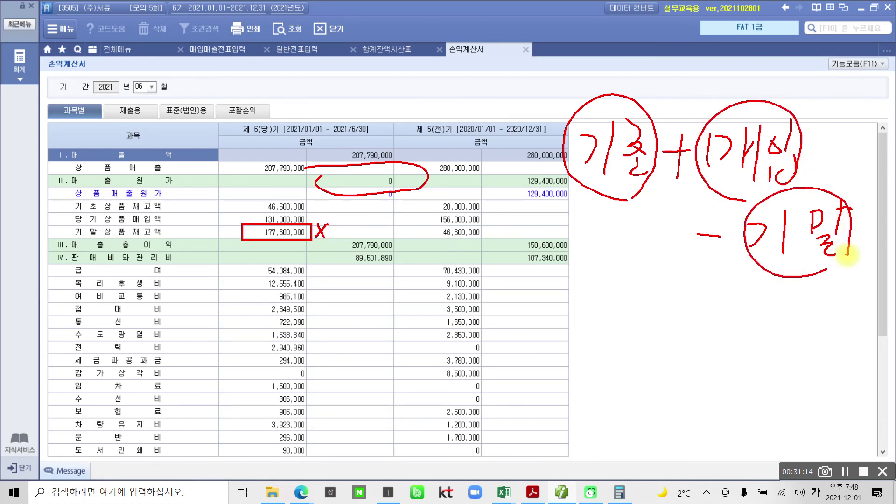
mouse_move(70, 163)
mouse_down()
mouse_move(173, 188)
mouse_move(70, 175)
mouse_move(299, 177)
mouse_move(285, 193)
mouse_up()
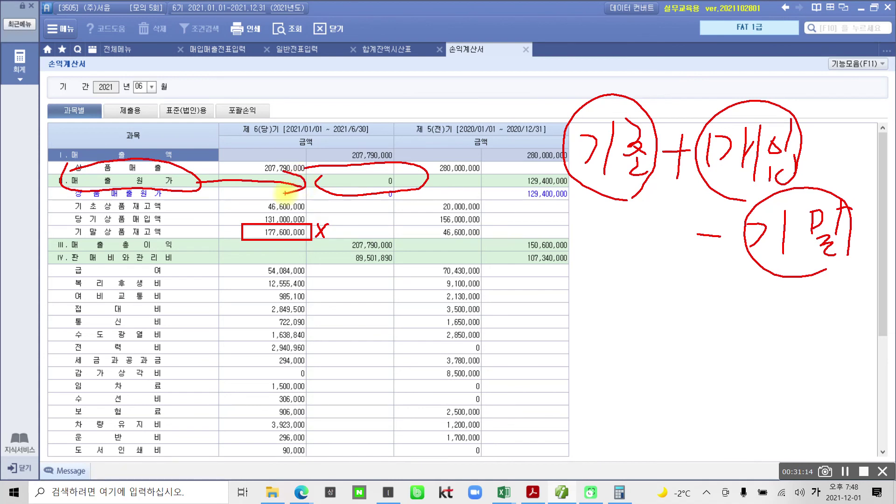
mouse_move(216, 193)
mouse_down()
mouse_move(218, 207)
mouse_move(226, 200)
mouse_move(230, 209)
mouse_up()
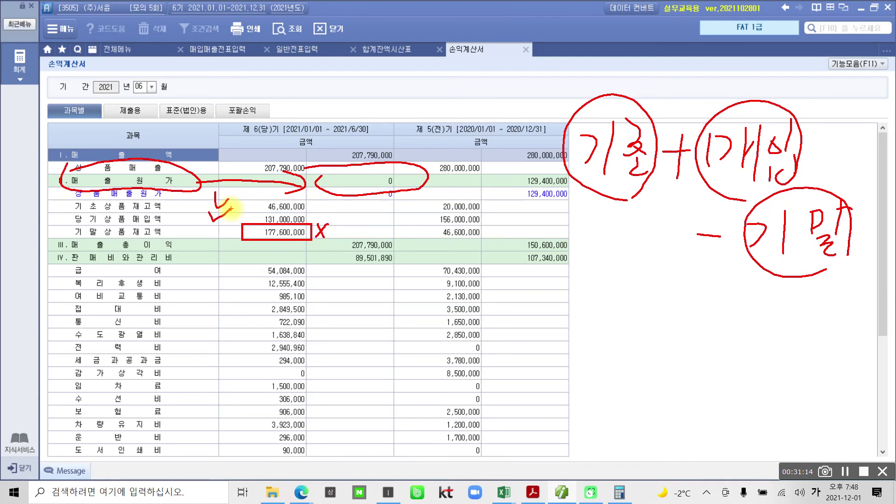
mouse_move(303, 217)
mouse_down()
mouse_move(271, 245)
mouse_move(312, 247)
mouse_up()
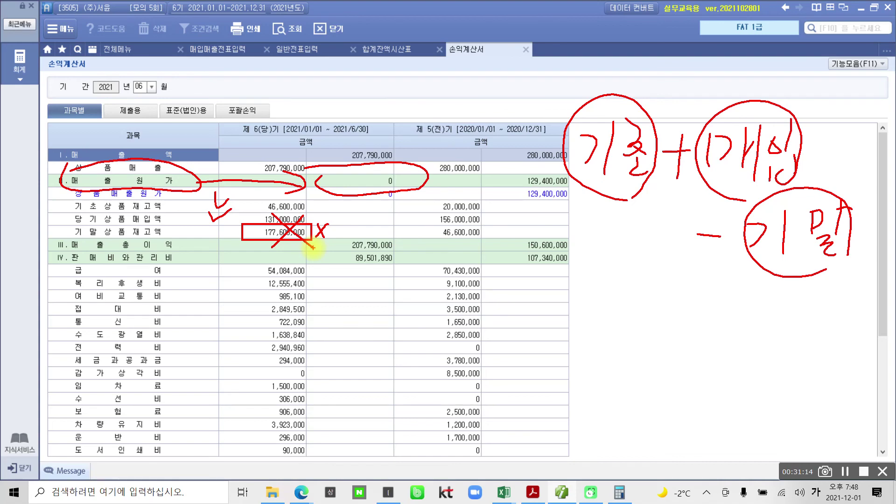
key(Escape)
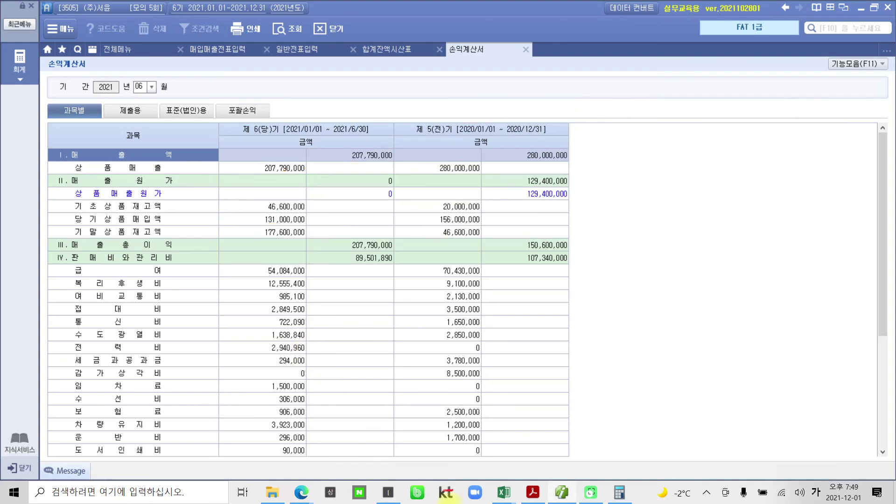
- Calculate the first-half 상품매출원가 in the Windows calculator as 46,600,000 + 131,000,000 − 115,000,000
click(615, 495)
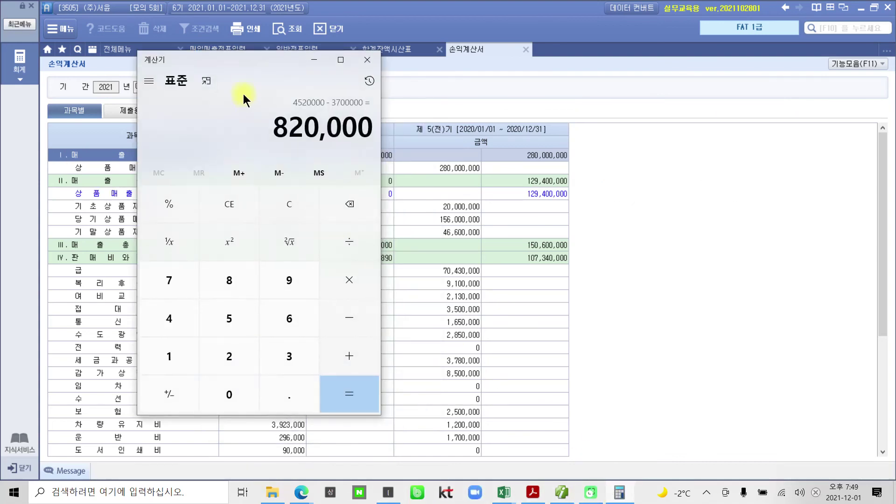
drag(241, 67, 612, 72)
click(660, 213)
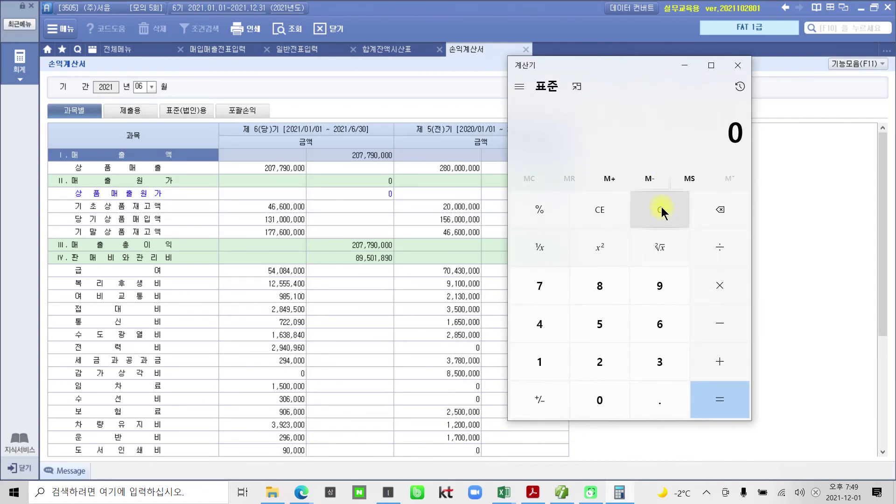
text(46,600,000)
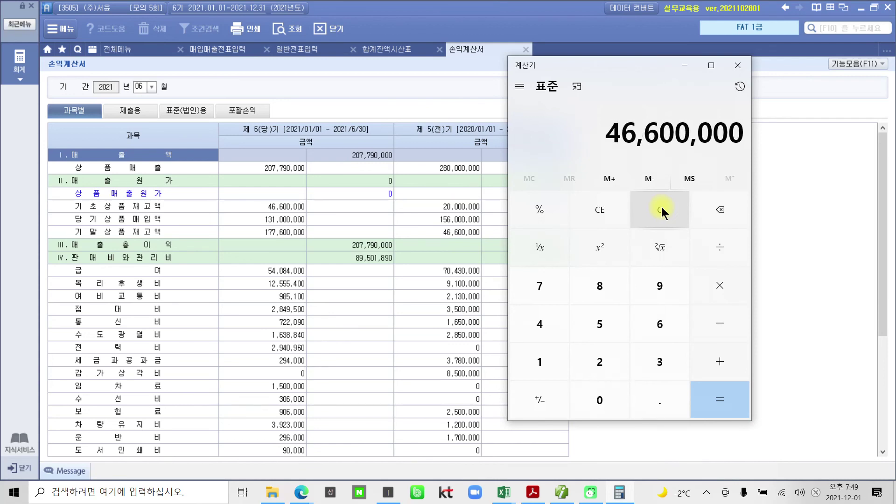
key(plus)
text(1310)
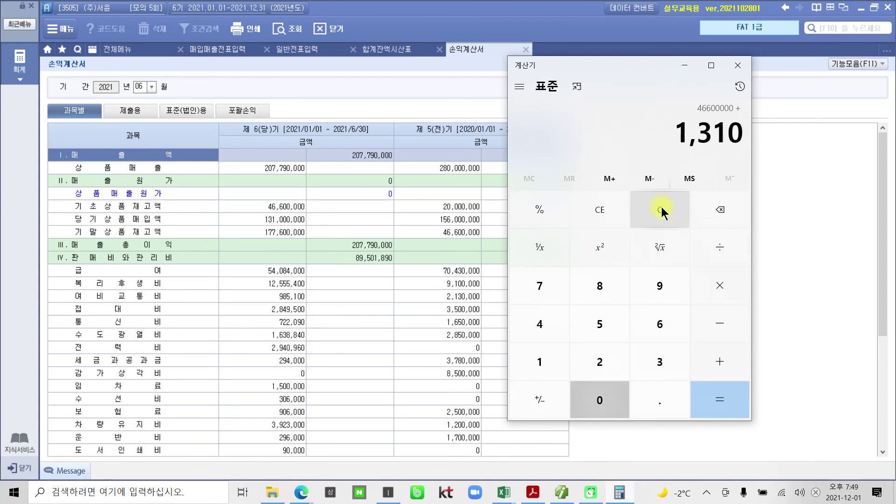
text(000000)
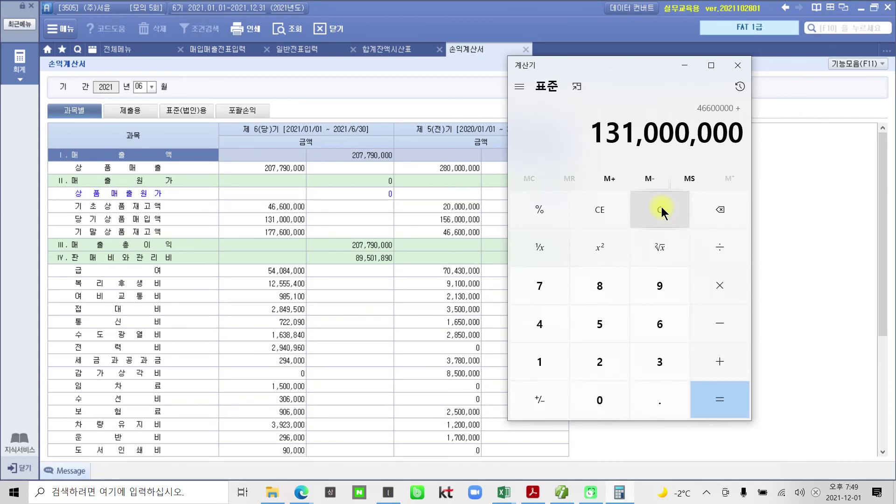
key(minus)
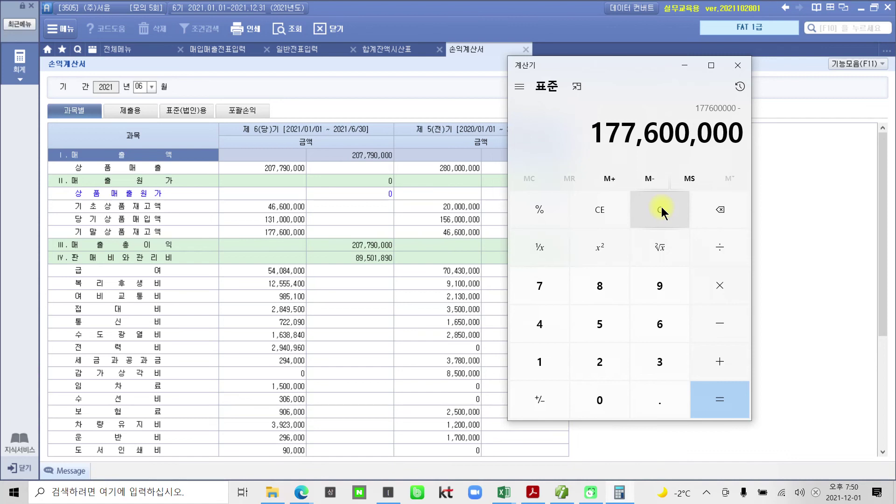
text(115,000,0)
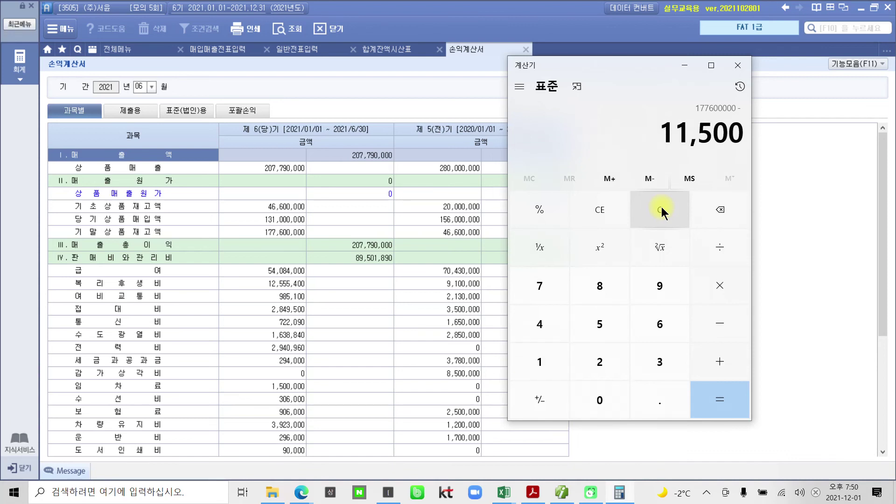
text(00)
key(Return)
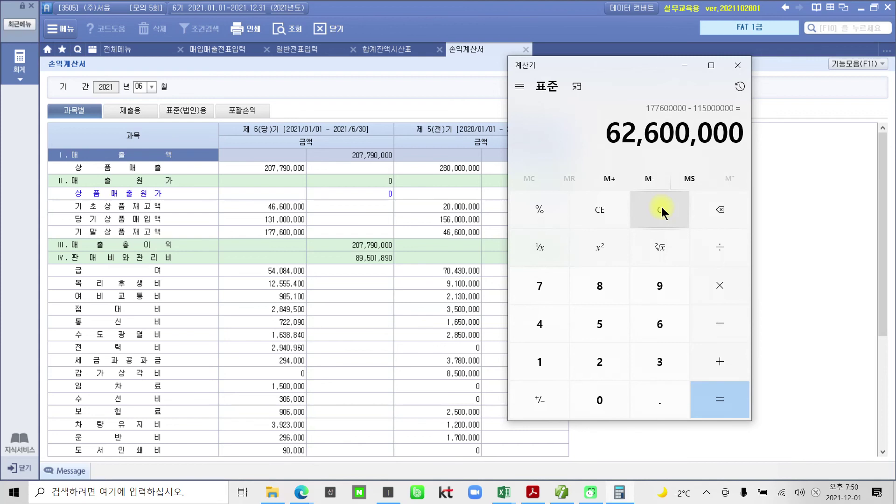
mouse_move(574, 101)
mouse_down()
mouse_move(635, 171)
mouse_move(756, 172)
mouse_up()
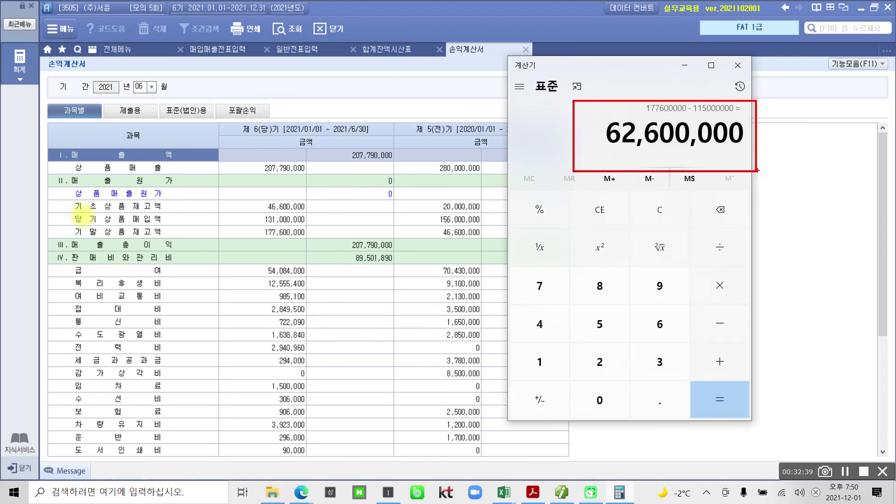
drag(72, 216, 169, 217)
drag(70, 229, 173, 227)
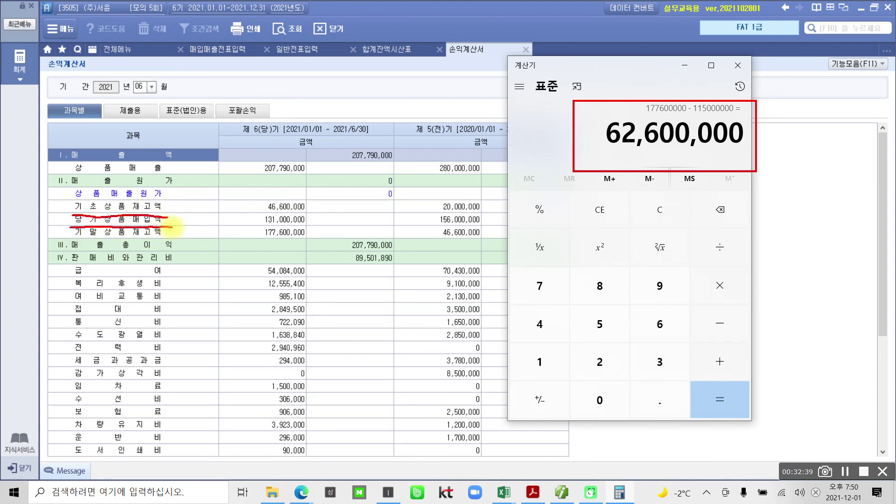
mouse_move(254, 193)
mouse_down()
mouse_move(242, 212)
mouse_move(315, 205)
mouse_move(273, 227)
mouse_up()
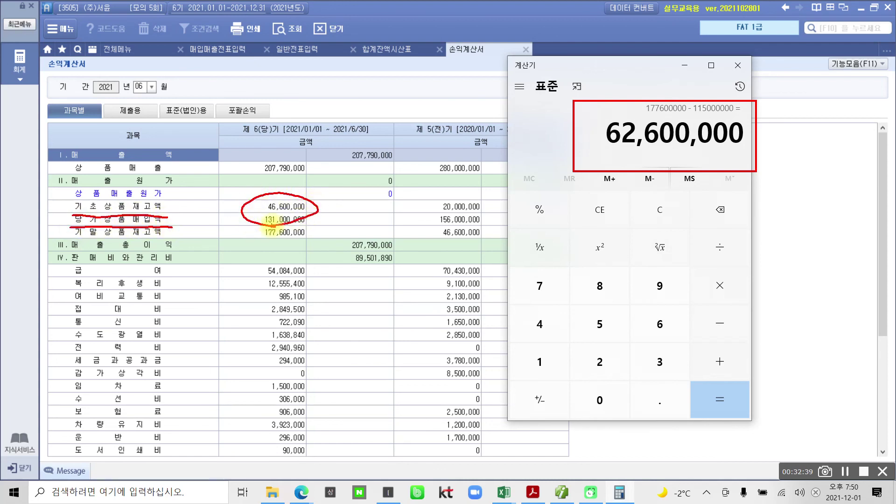
drag(201, 236, 228, 233)
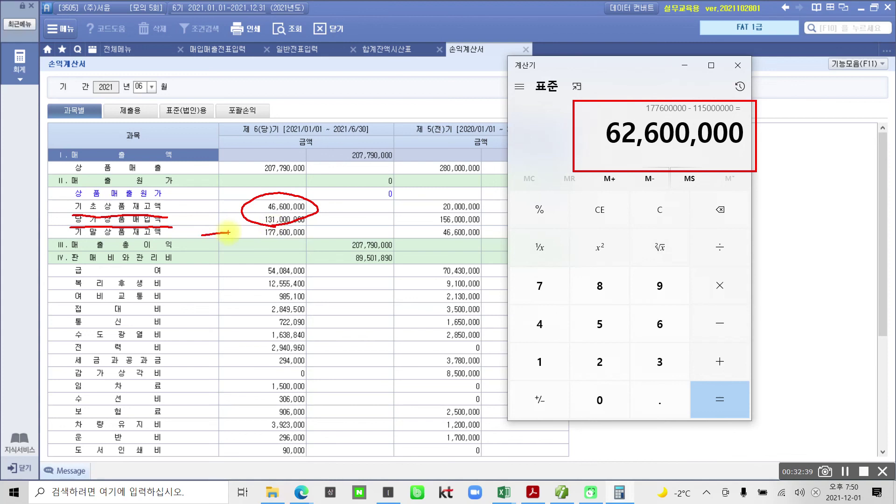
mouse_move(309, 163)
mouse_down()
mouse_move(411, 198)
mouse_move(413, 172)
mouse_move(289, 176)
mouse_up()
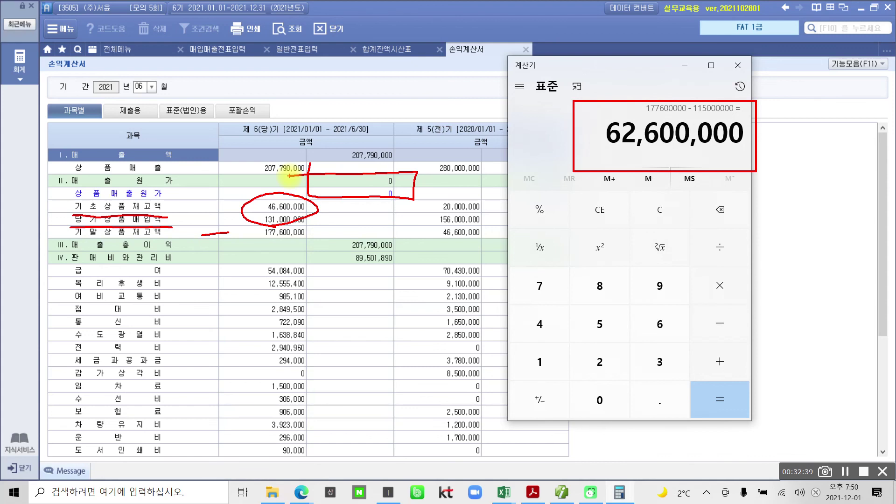
key(Escape)
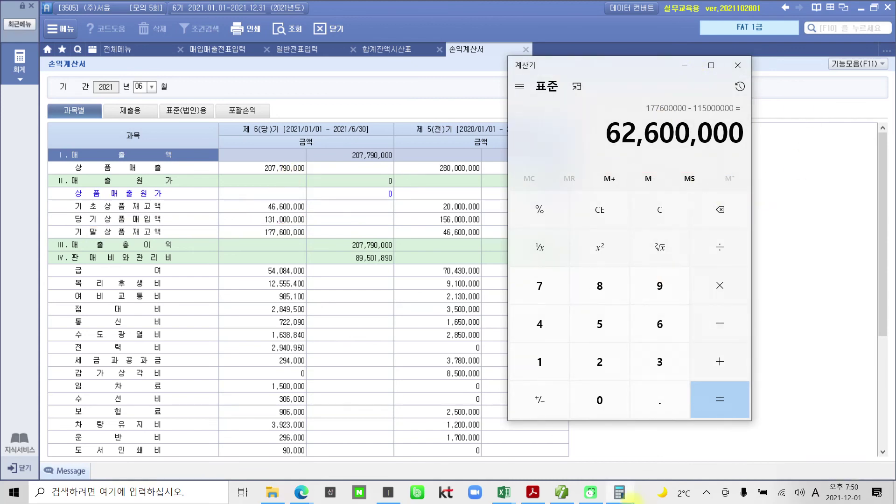
- Switch to the exam PDF in Acrobat Reader and highlight answer ① 62,600,000원 under the 손익계산서 question
click(533, 492)
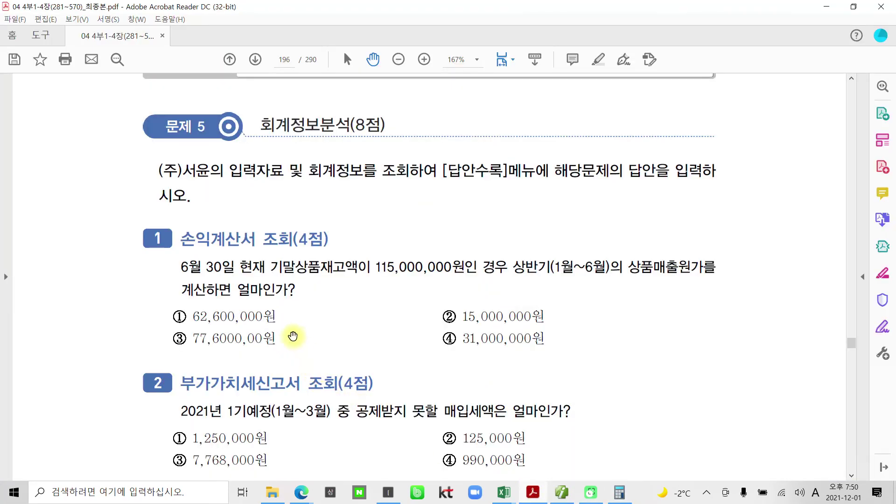
drag(276, 317, 193, 318)
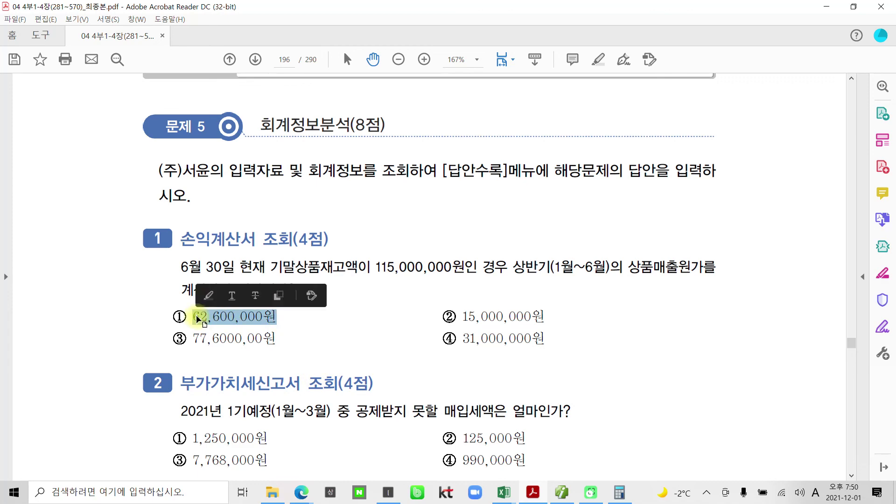
right_click(198, 317)
click(240, 351)
scroll(240, 355, down, 3)
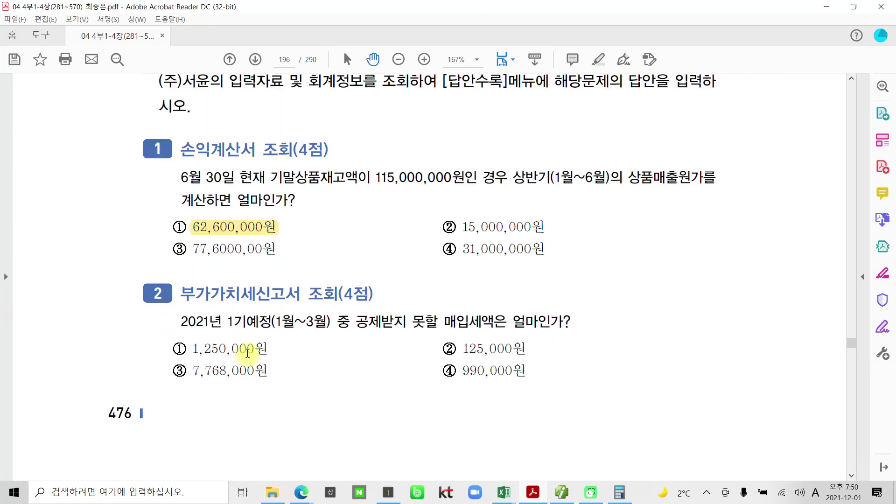
- Switch back to the accounting program and close 손익계산서, 합계잔액시산표, 일반전표입력 and 매입매출전표입력
click(561, 493)
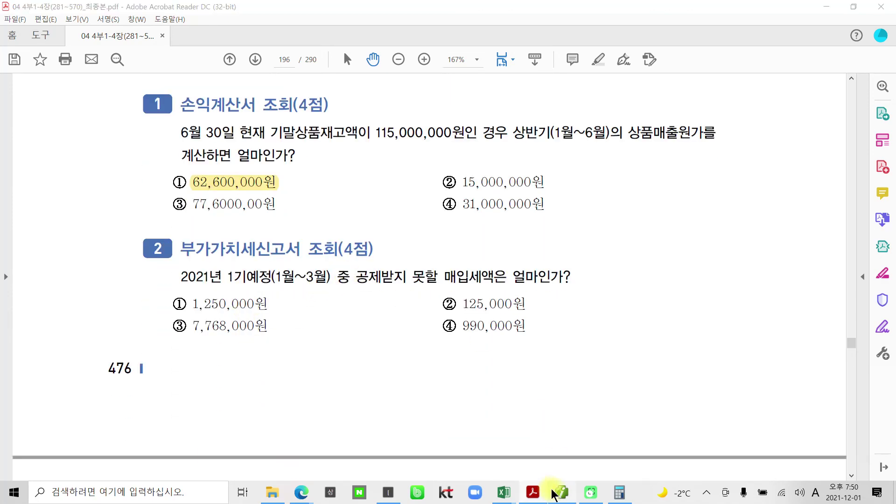
click(526, 49)
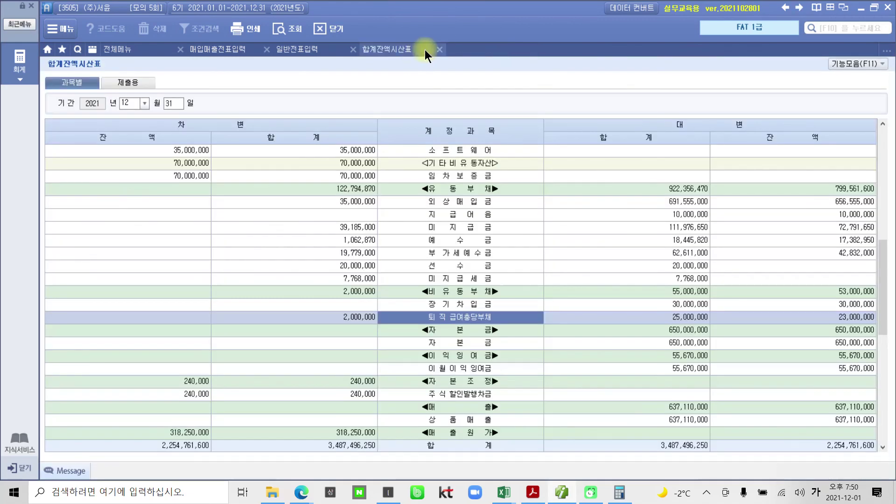
click(431, 51)
click(354, 49)
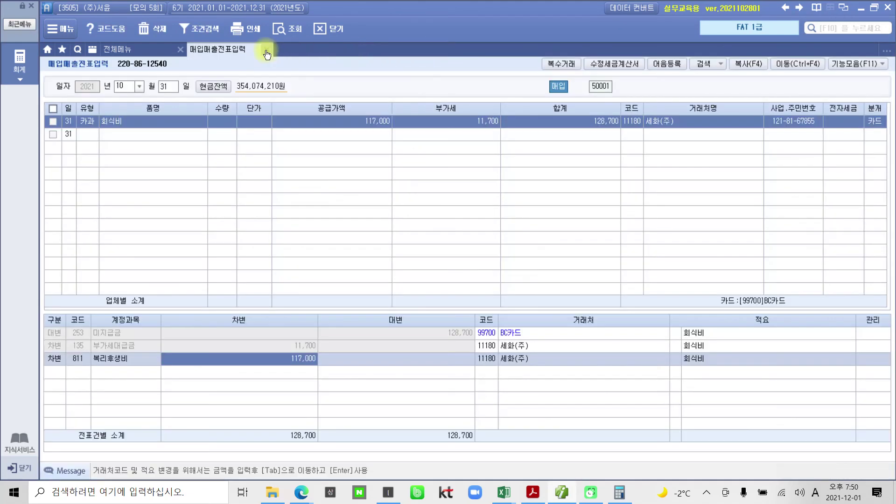
click(267, 49)
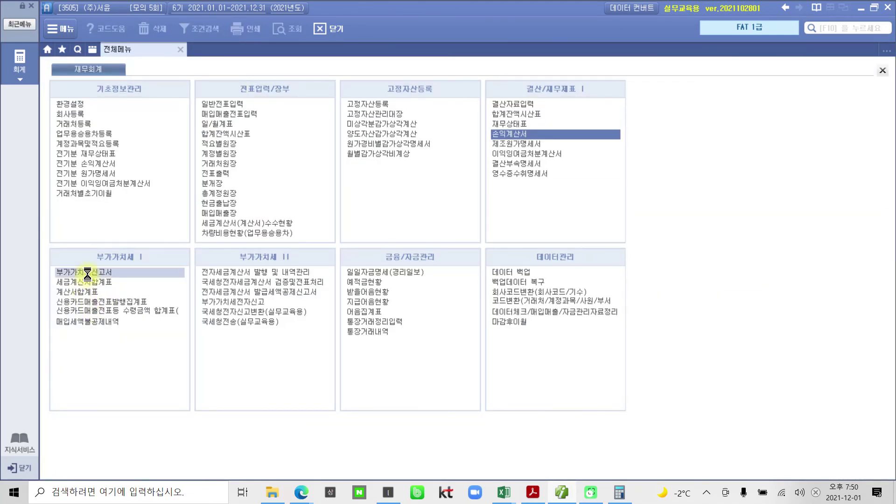
- Open 부가가치세신고서 and load the saved 정기신고 data for 1 January to 31 March 2021
click(88, 273)
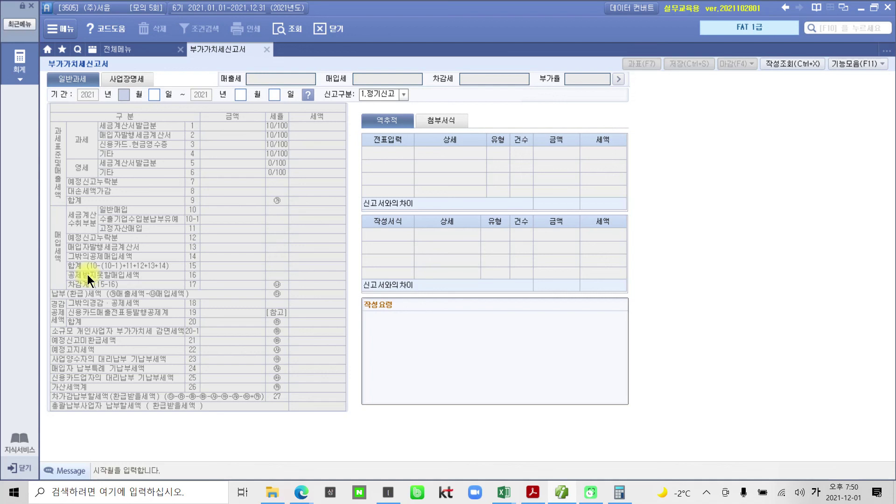
text(1)
key(Return)
text(1)
key(Return)
text(3)
key(Return)
key(Return)
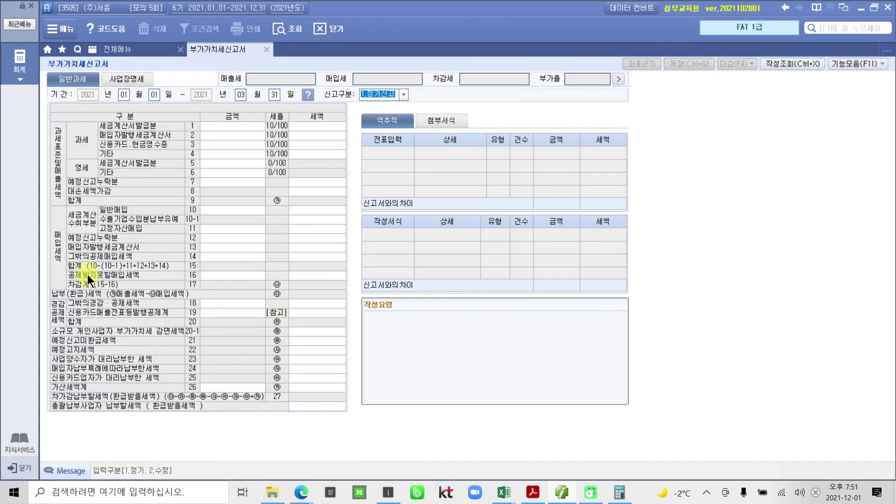
key(Return)
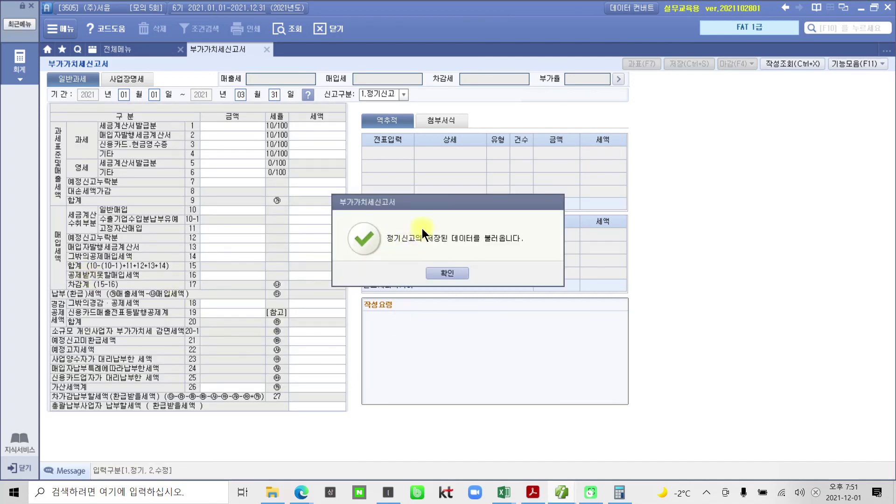
click(442, 273)
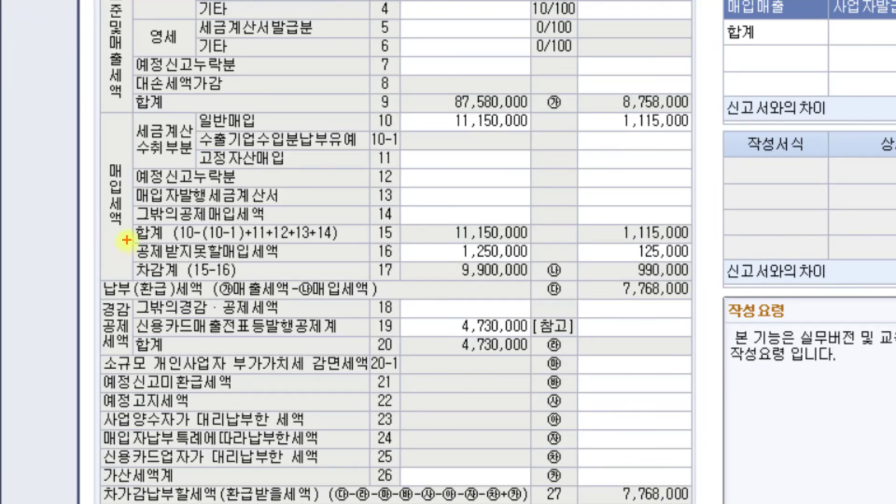
- Examine the tax amount on the 공제받지못할매입세액 row of 부가가치세신고서 for January to March 2021
drag(126, 240, 708, 265)
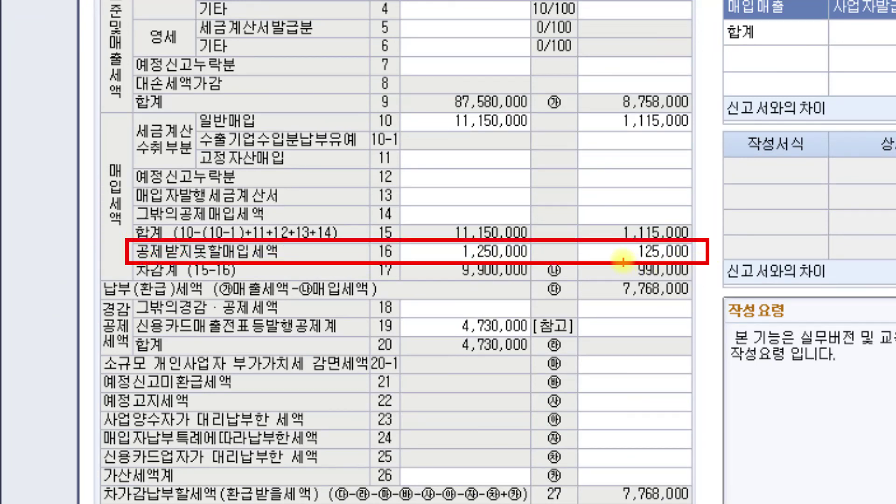
drag(609, 233, 612, 231)
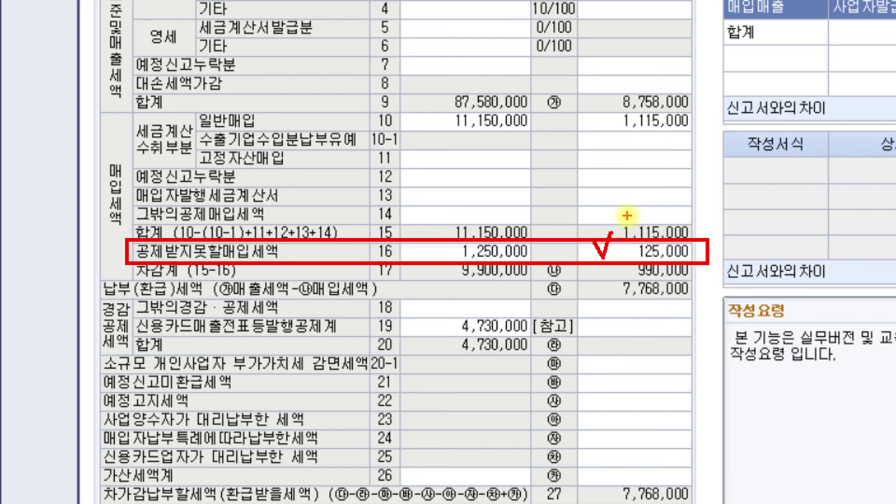
mouse_move(612, 232)
mouse_down()
mouse_move(616, 273)
mouse_move(649, 291)
mouse_up()
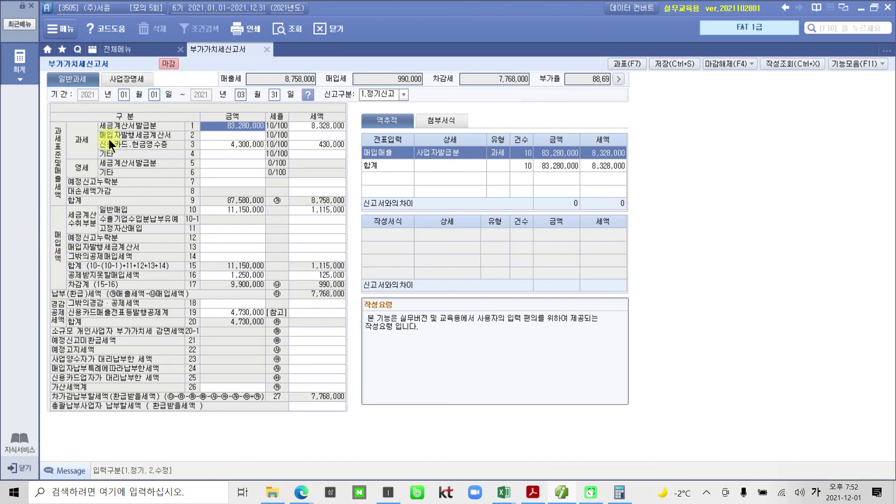
- Close 부가가치세신고서 and switch to the exam PDF in Acrobat Reader, going to the 제4장 최신 기출문제 title page
click(268, 50)
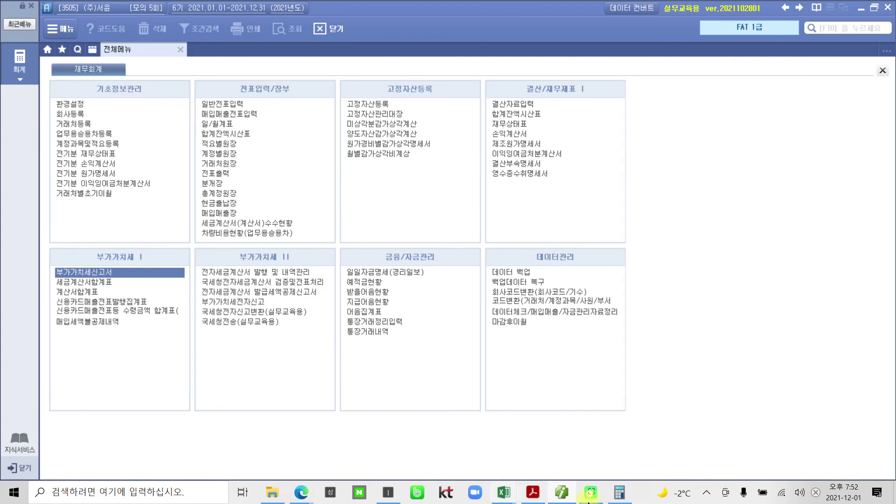
click(536, 492)
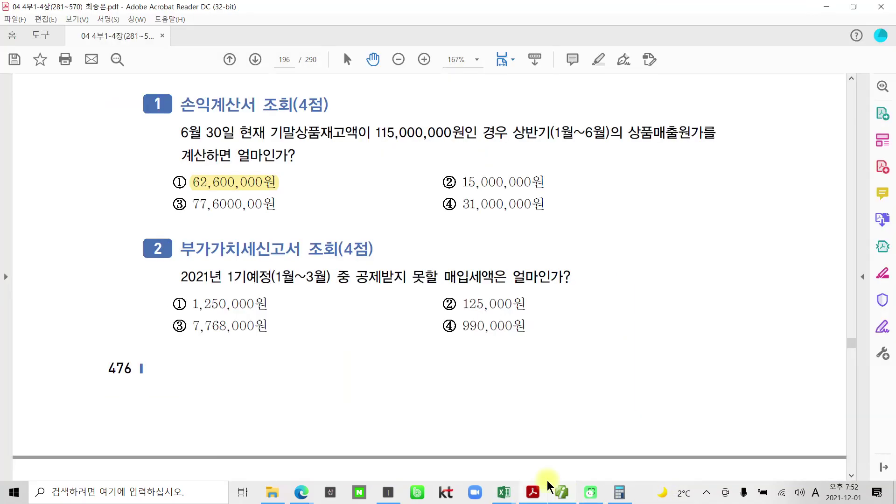
scroll(452, 406, down, 8)
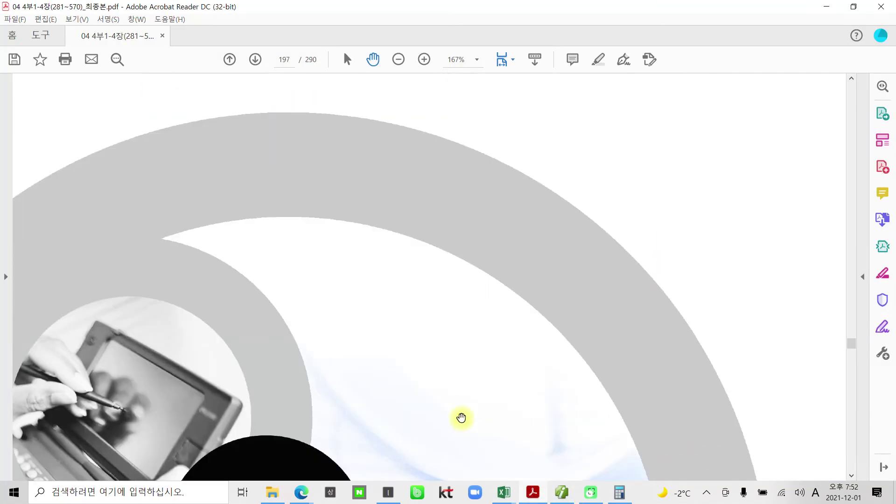
scroll(461, 418, down, 10)
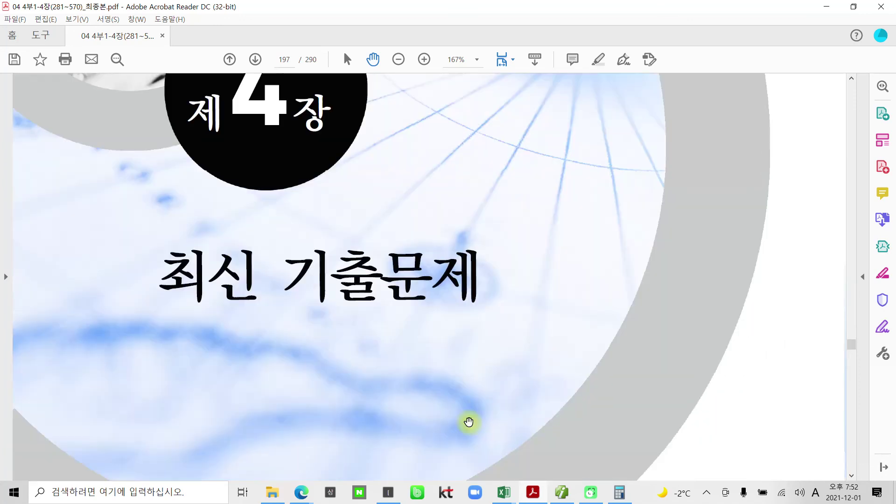
scroll(472, 418, down, 4)
scroll(478, 411, up, 3)
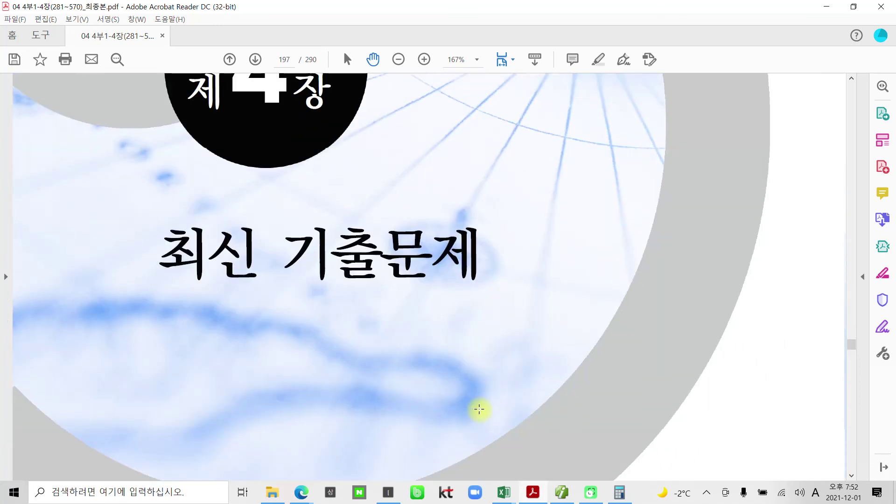
scroll(479, 409, up, 1)
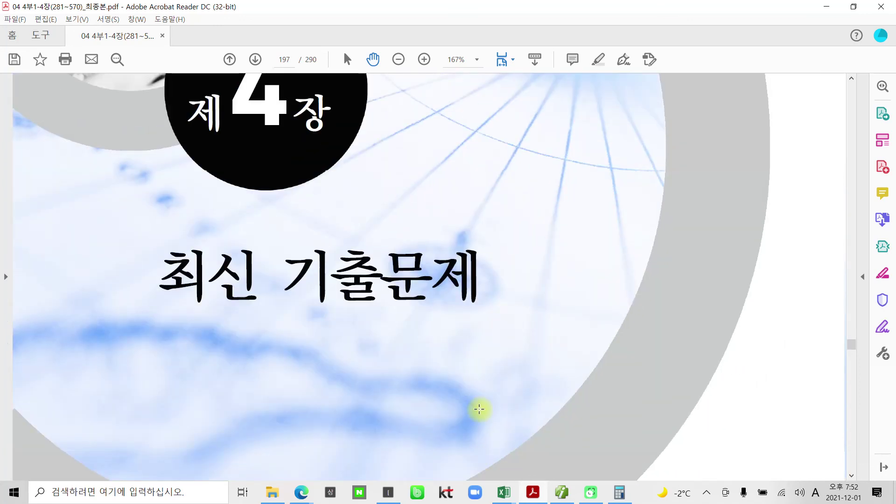